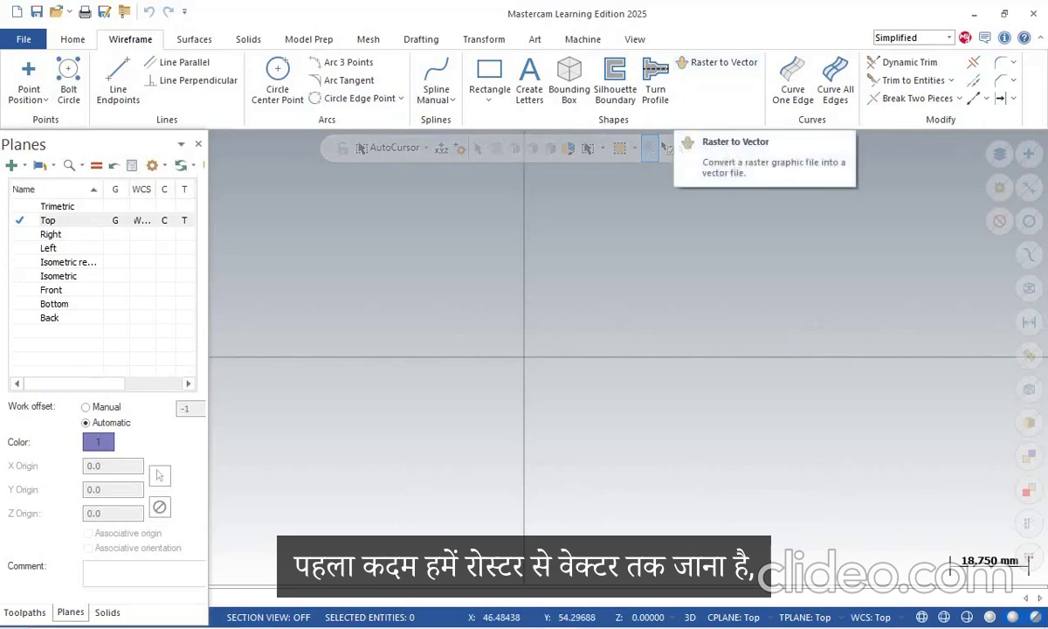
Step: Convert the "download" butterfly image to vector outlines with linear black/white conversion at 200 DPI, accept the geometry and exit Rast2vec
{"action": "left_click", "coordinate": [699, 62]}
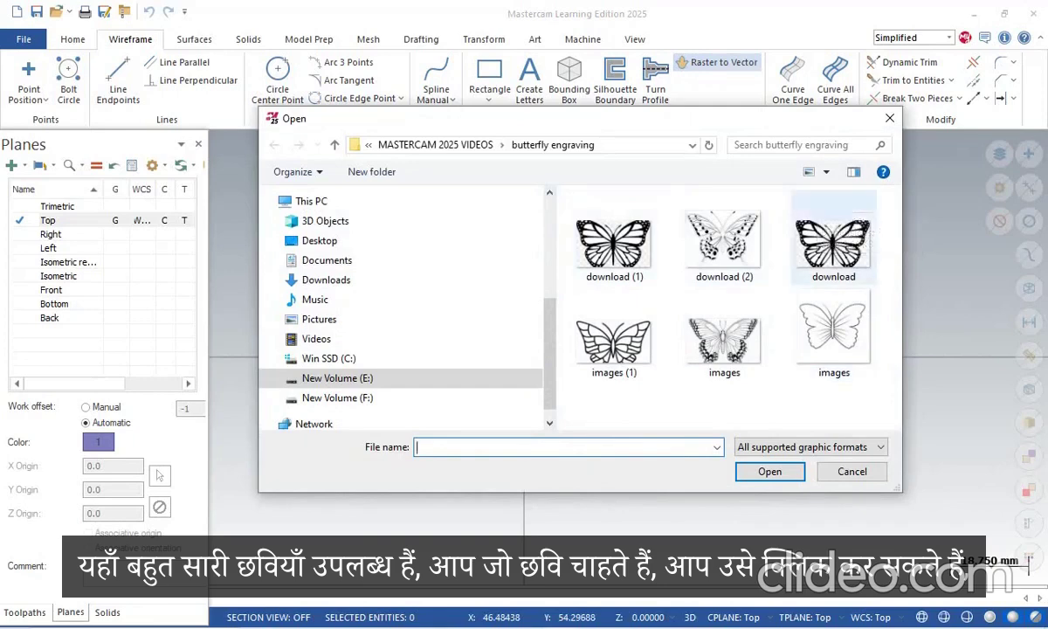
{"action": "left_click", "coordinate": [833, 236]}
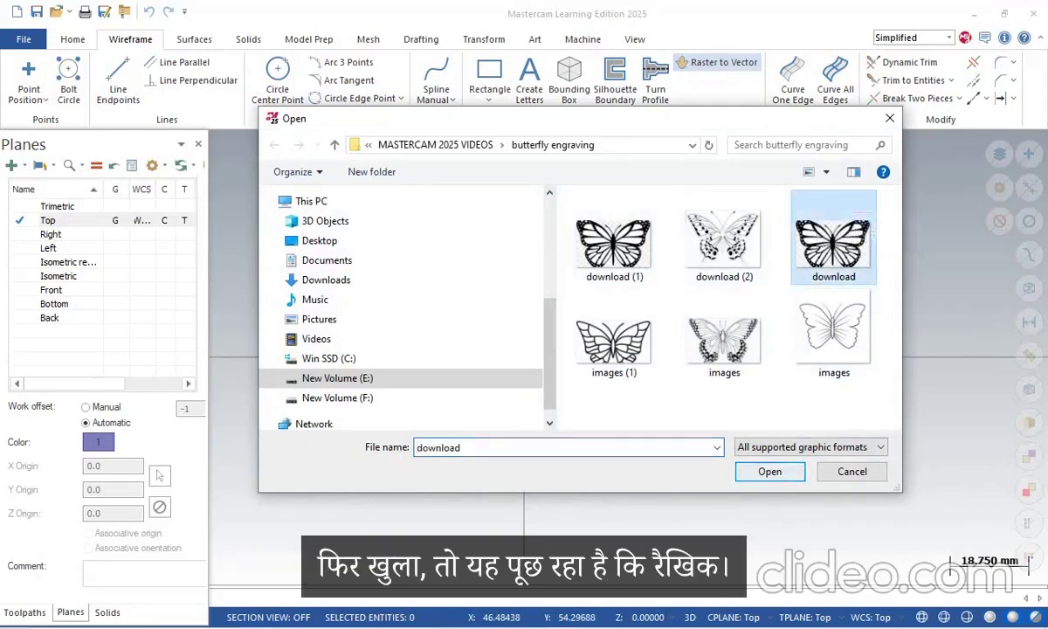
{"action": "left_click", "coordinate": [769, 472]}
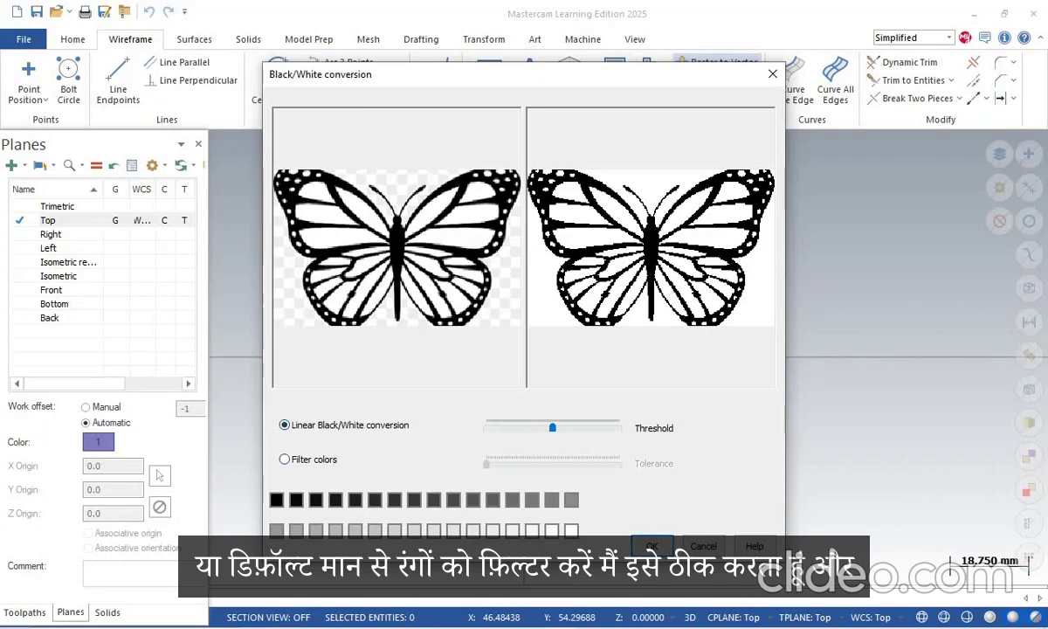
{"action": "left_click", "coordinate": [653, 545]}
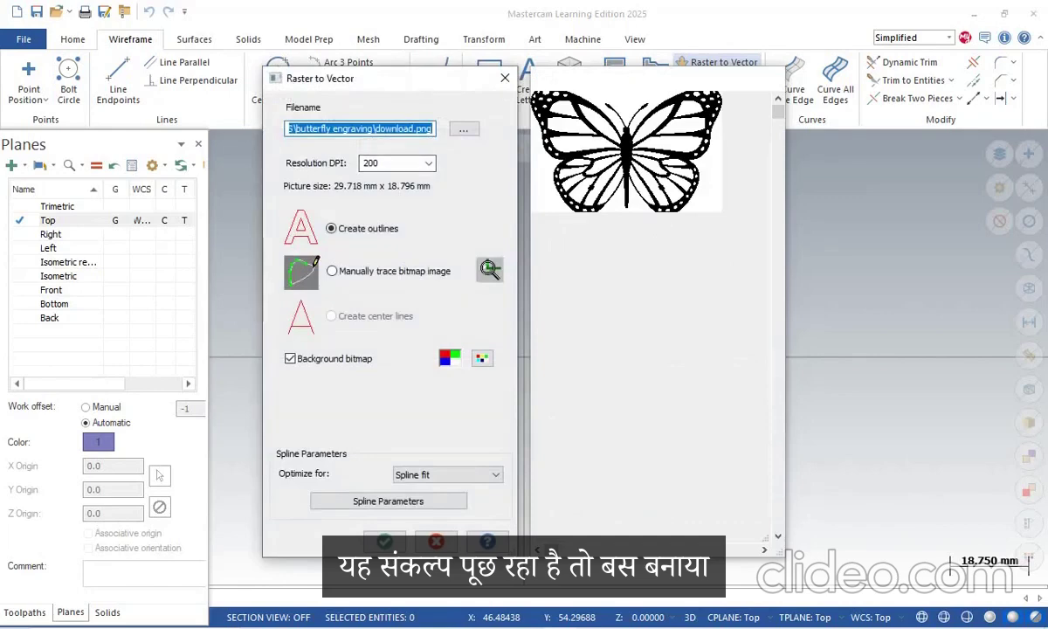
{"action": "left_click", "coordinate": [385, 541]}
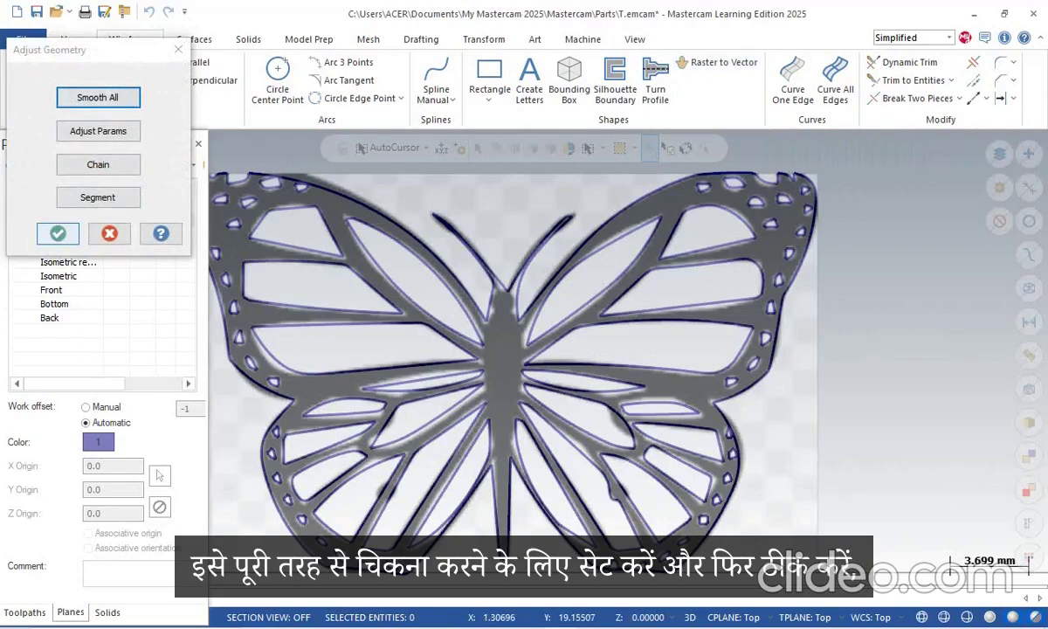
{"action": "left_click", "coordinate": [58, 234]}
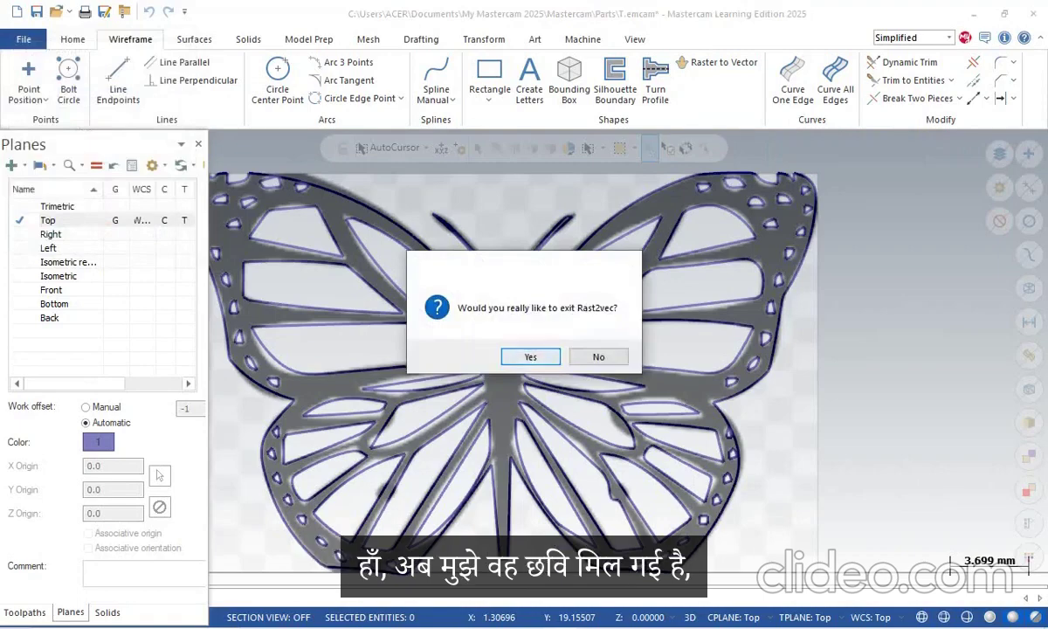
{"action": "key", "text": "Return"}
Step: Examine the traced butterfly outlines, especially the narrow corners and gaps around the antennae and wing cells
{"action": "scroll", "coordinate": [646, 323], "scroll_direction": "down", "scroll_amount": 4}
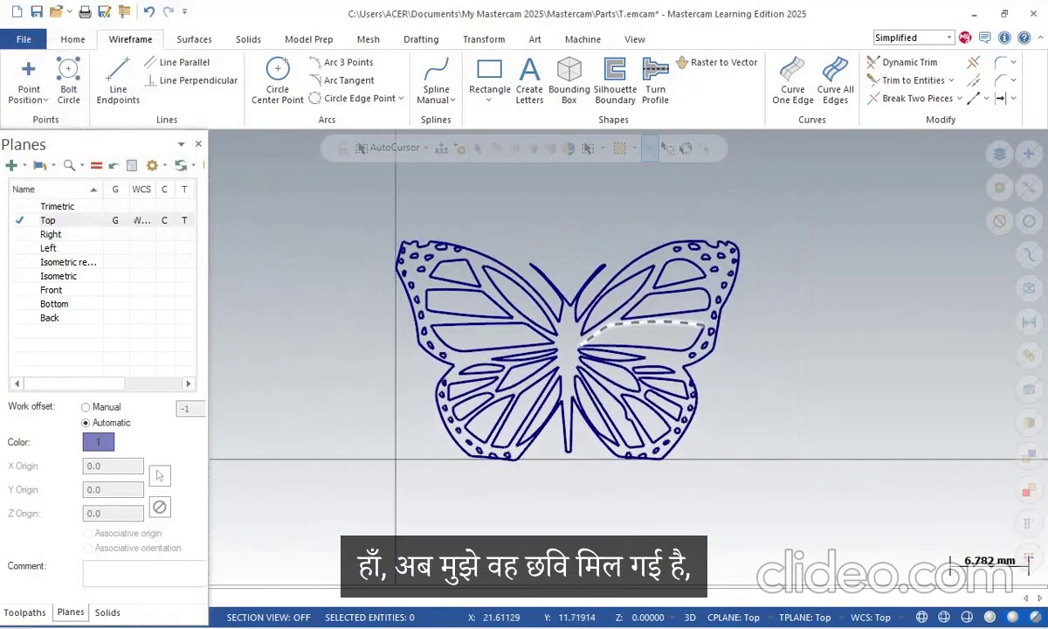
{"action": "scroll", "coordinate": [533, 501], "scroll_direction": "up", "scroll_amount": 3}
{"action": "scroll", "coordinate": [531, 493], "scroll_direction": "down", "scroll_amount": 2}
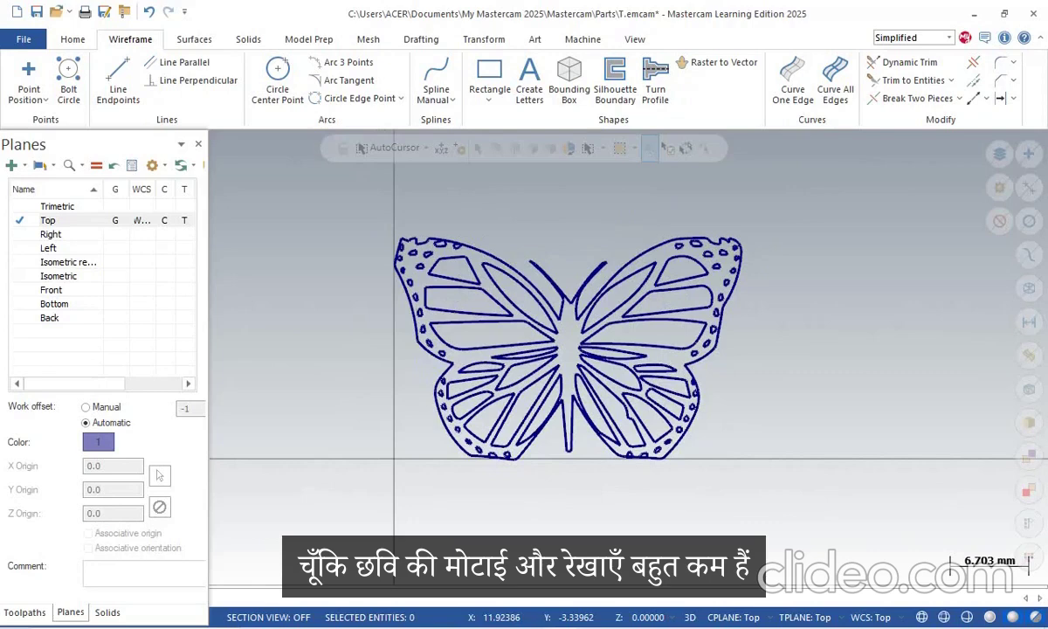
{"action": "scroll", "coordinate": [551, 456], "scroll_direction": "up", "scroll_amount": 2}
{"action": "scroll", "coordinate": [550, 458], "scroll_direction": "down", "scroll_amount": 3}
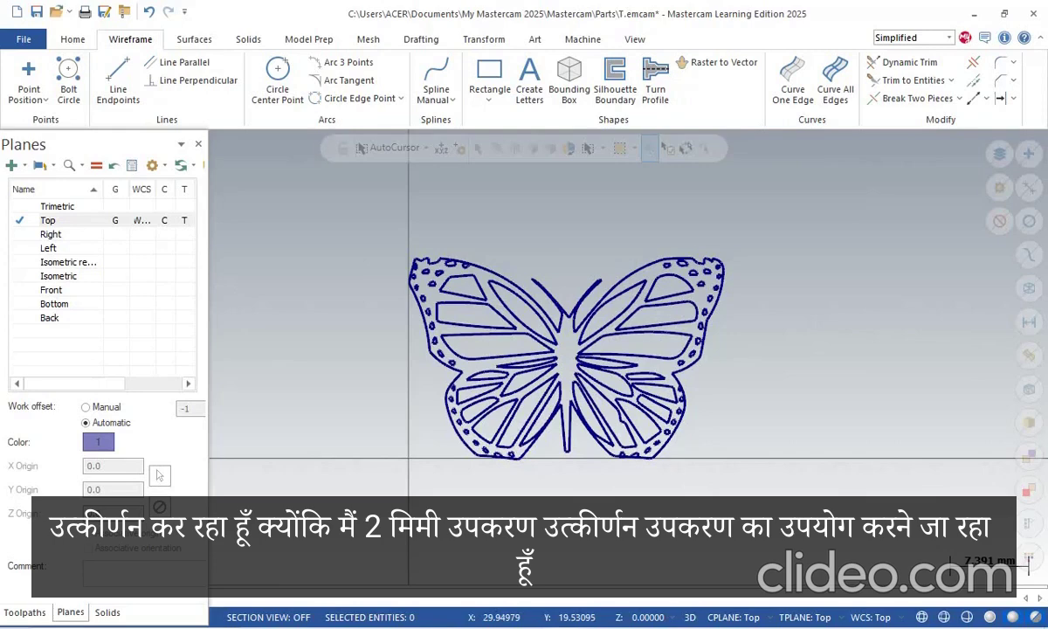
{"action": "scroll", "coordinate": [591, 330], "scroll_direction": "up", "scroll_amount": 3}
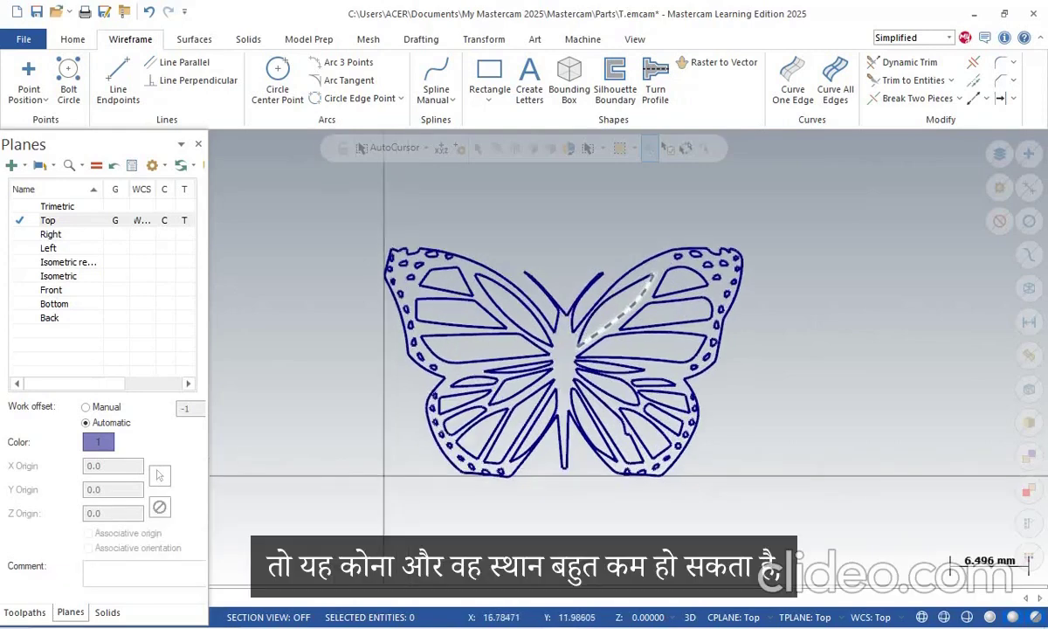
{"action": "scroll", "coordinate": [587, 335], "scroll_direction": "up", "scroll_amount": 2}
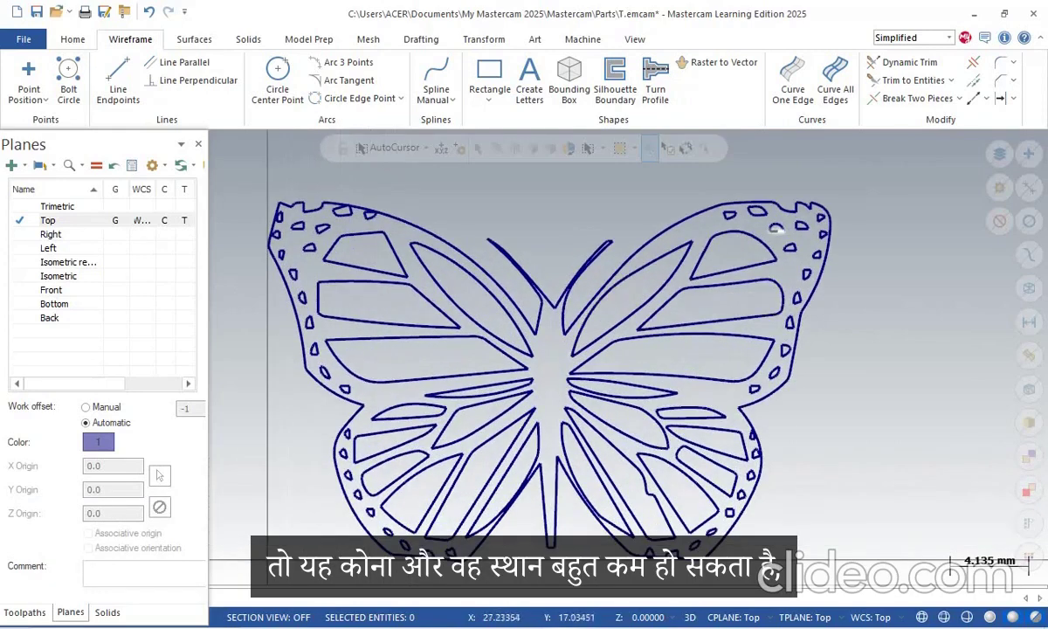
{"action": "scroll", "coordinate": [611, 288], "scroll_direction": "up", "scroll_amount": 4}
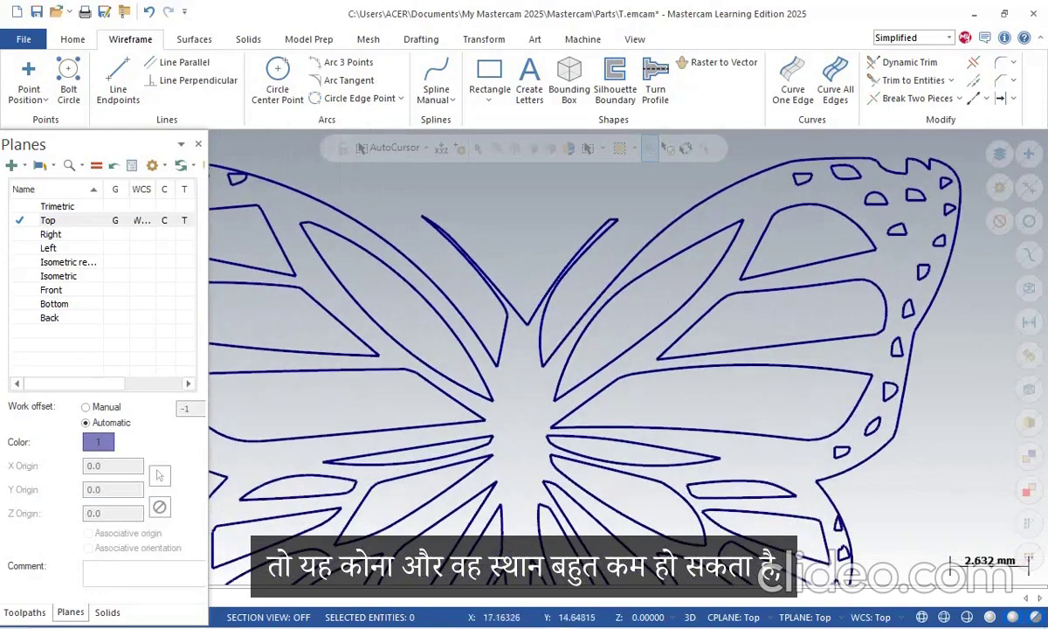
{"action": "scroll", "coordinate": [590, 295], "scroll_direction": "up", "scroll_amount": 2}
{"action": "scroll", "coordinate": [590, 295], "scroll_direction": "down", "scroll_amount": 2}
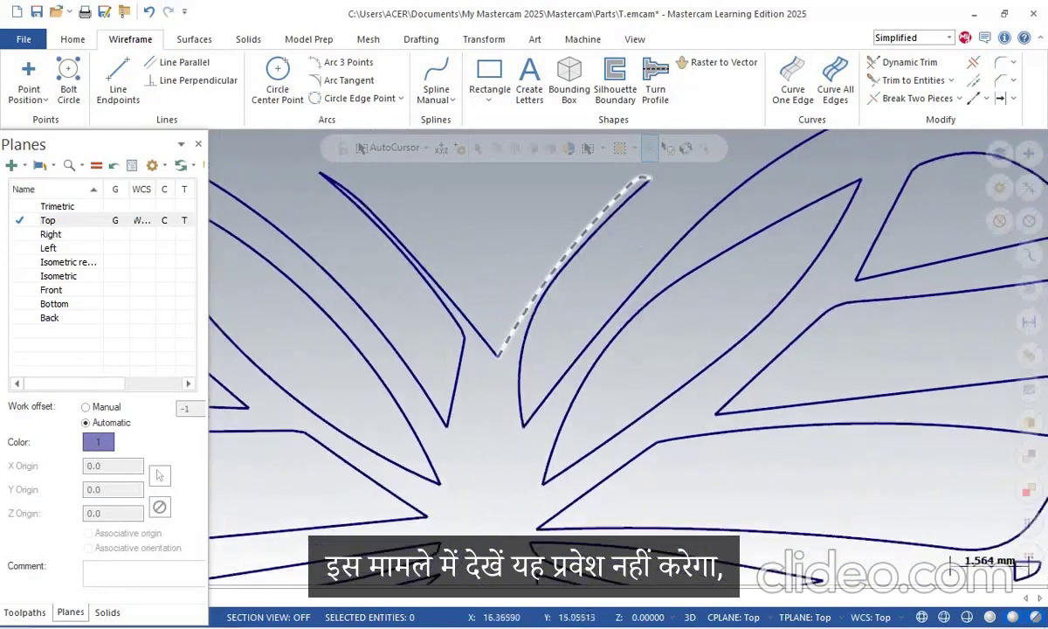
{"action": "scroll", "coordinate": [558, 265], "scroll_direction": "down", "scroll_amount": 5}
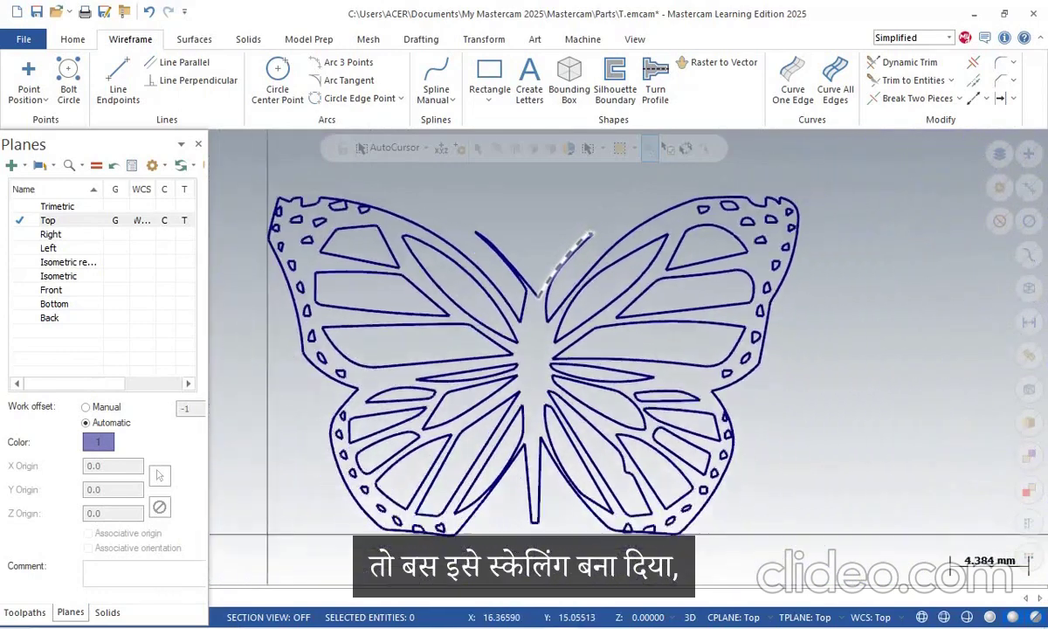
{"action": "scroll", "coordinate": [558, 262], "scroll_direction": "down", "scroll_amount": 1}
{"action": "scroll", "coordinate": [553, 267], "scroll_direction": "down", "scroll_amount": 1}
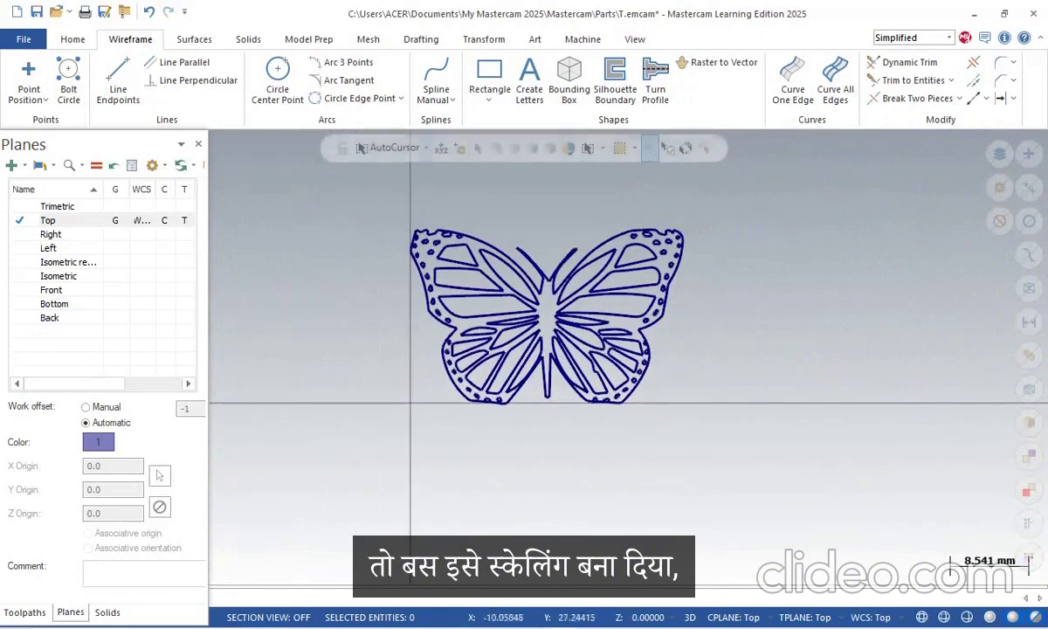
Step: Select the whole butterfly for the Scale operation and set a uniform scale factor of 1.5
{"action": "left_click", "coordinate": [484, 39]}
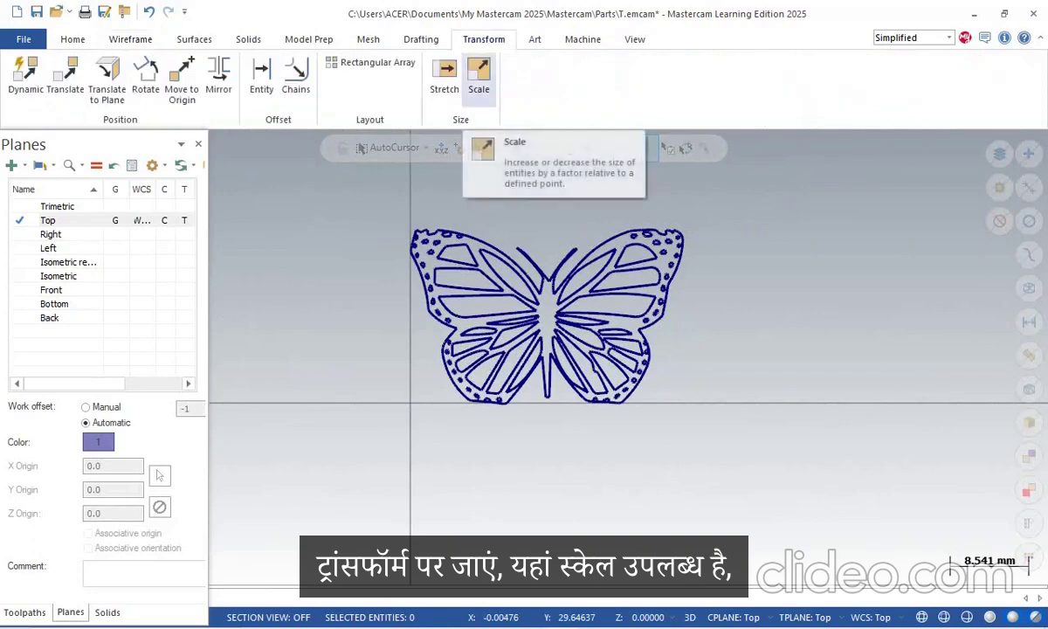
{"action": "left_click", "coordinate": [478, 77]}
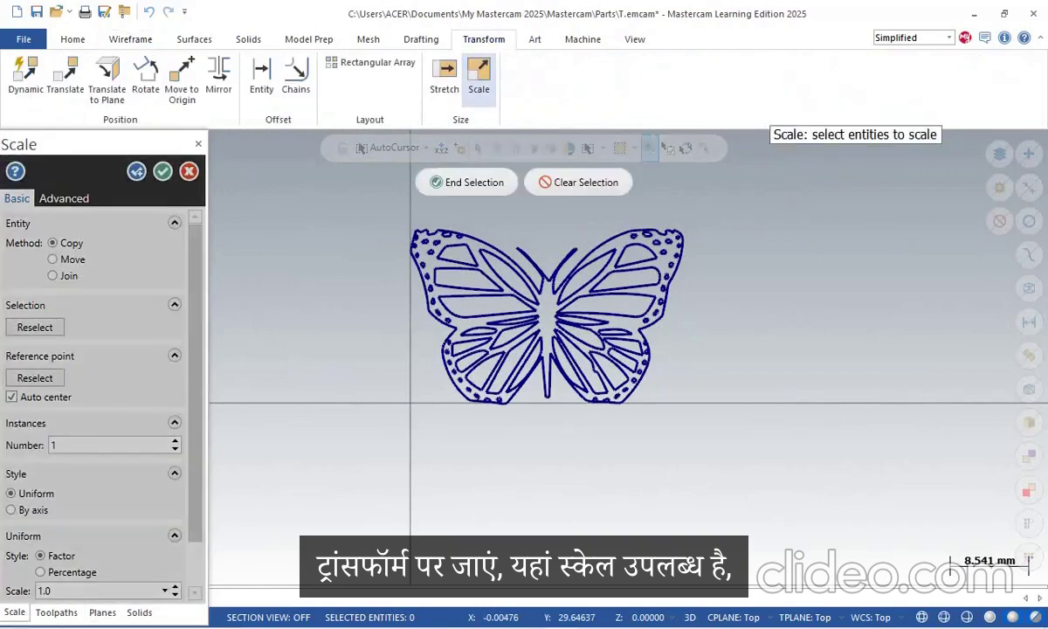
{"action": "left_click_drag", "start_coordinate": [387, 215], "coordinate": [697, 428]}
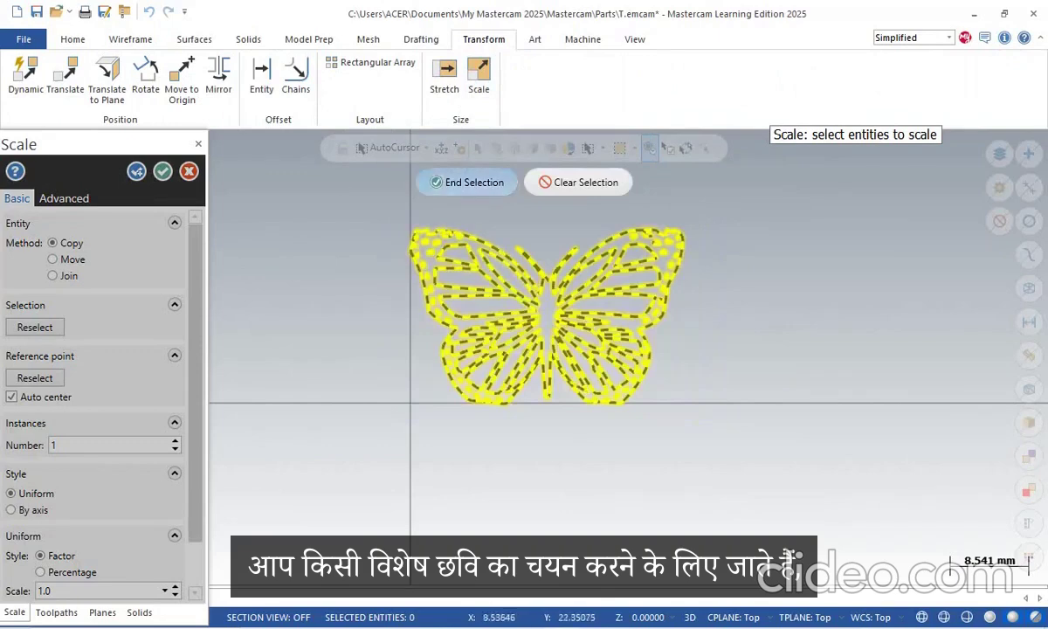
{"action": "left_click", "coordinate": [467, 182]}
{"action": "left_click_drag", "start_coordinate": [105, 144], "coordinate": [114, 60]}
{"action": "left_click_drag", "start_coordinate": [205, 306], "coordinate": [205, 352]}
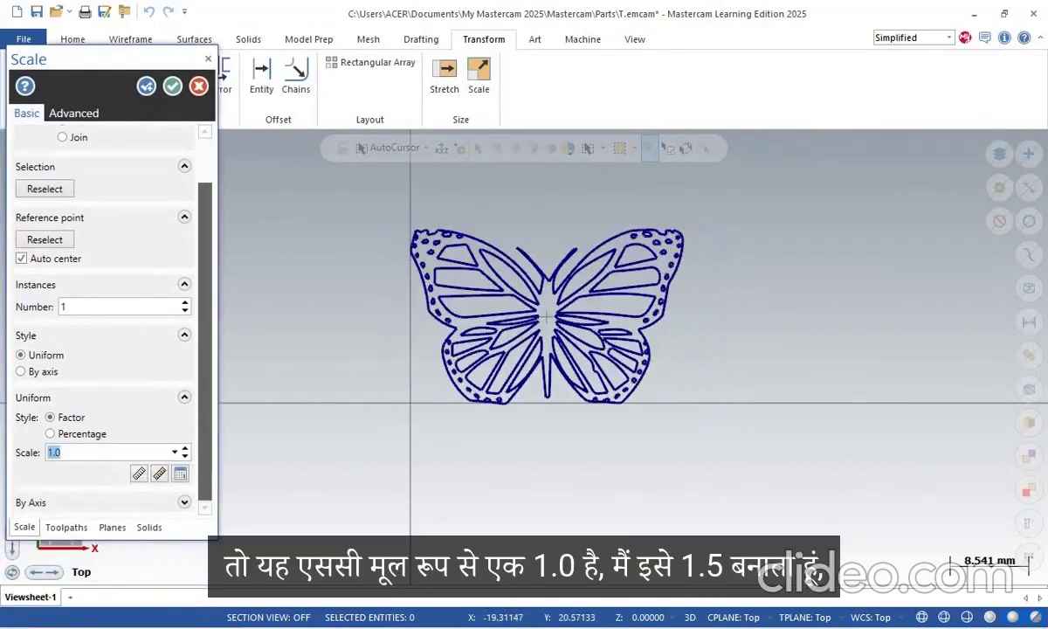
{"action": "left_click", "coordinate": [66, 452]}
{"action": "left_click_drag", "start_coordinate": [66, 452], "coordinate": [2, 462]}
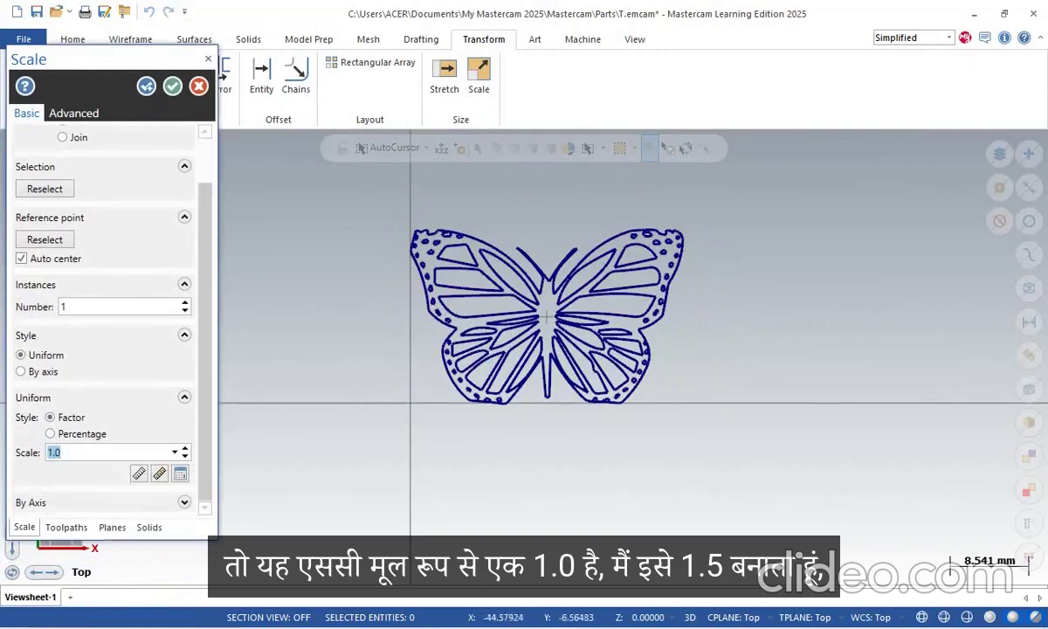
{"action": "type", "text": "1.5"}
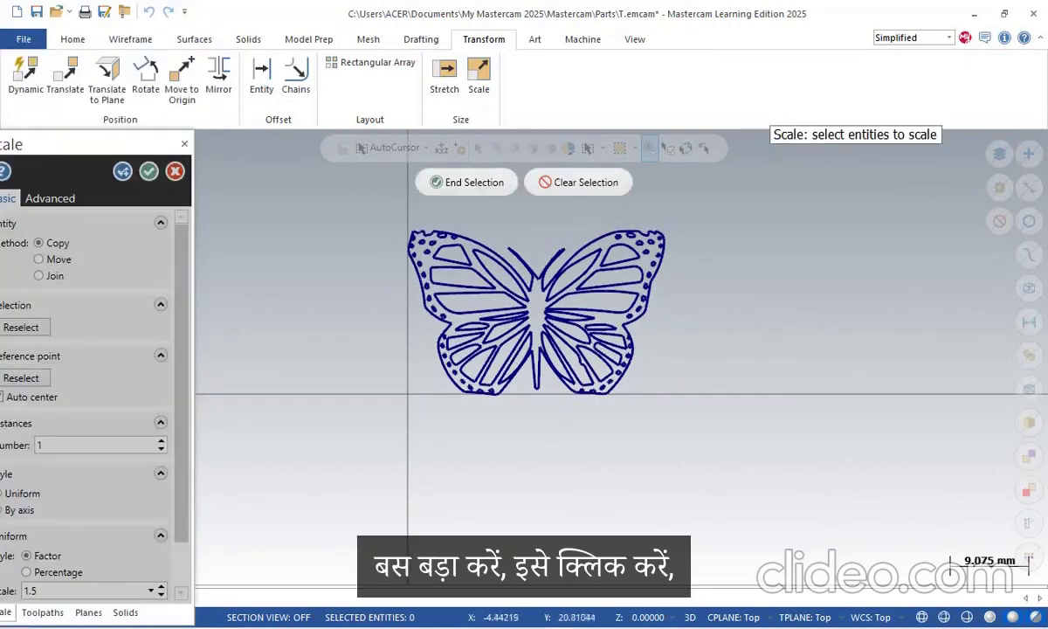
Step: Reselect the whole butterfly and enlarge it by the 1.5 factor with the Move method, replacing the original
{"action": "left_click_drag", "start_coordinate": [368, 214], "coordinate": [691, 418]}
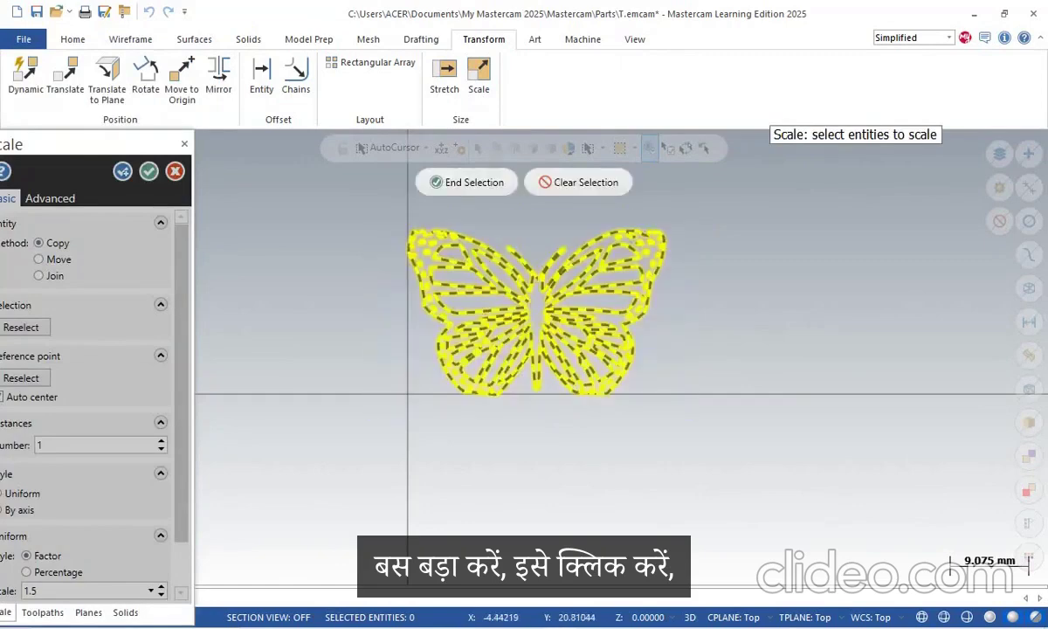
{"action": "left_click", "coordinate": [454, 180]}
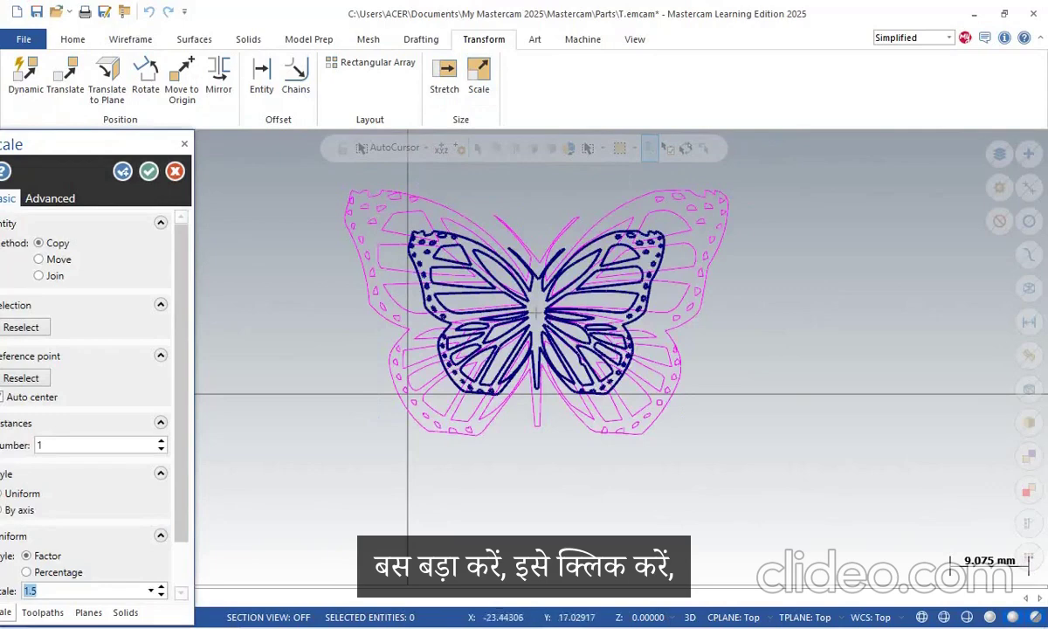
{"action": "left_click", "coordinate": [39, 259]}
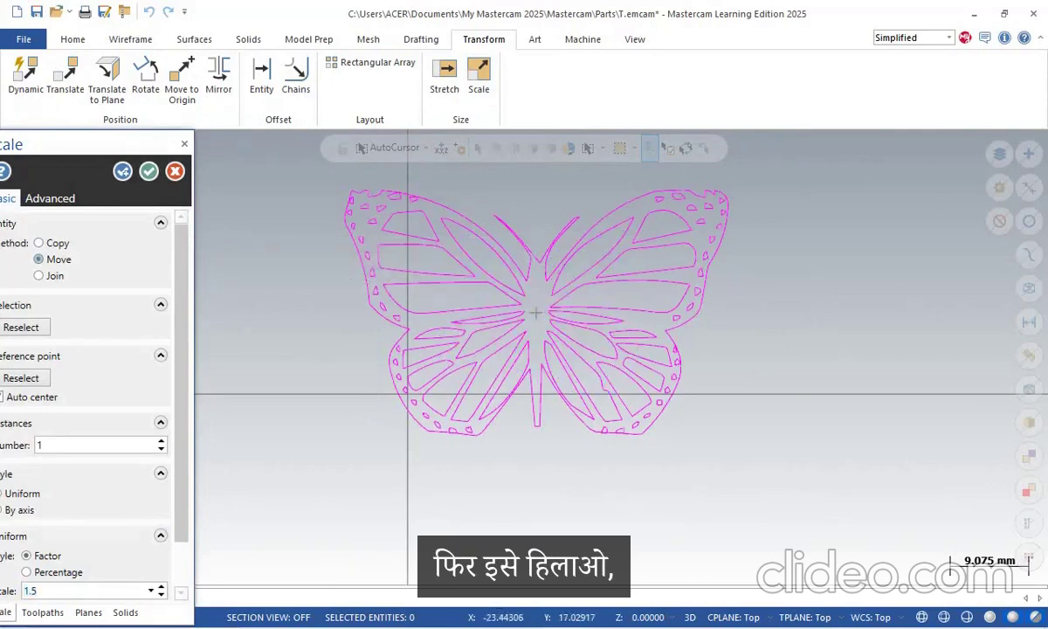
{"action": "left_click_drag", "start_coordinate": [105, 144], "coordinate": [123, 76]}
{"action": "left_click_drag", "start_coordinate": [199, 279], "coordinate": [198, 325]}
{"action": "double_click", "coordinate": [47, 468]}
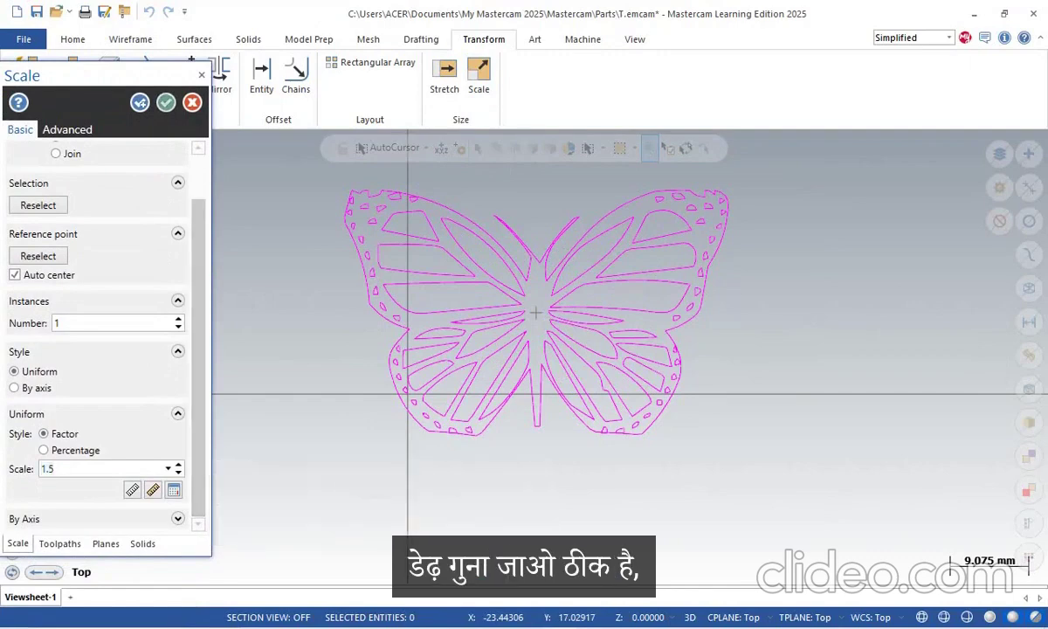
{"action": "left_click", "coordinate": [165, 103]}
{"action": "left_click_drag", "start_coordinate": [122, 76], "coordinate": [100, 150]}
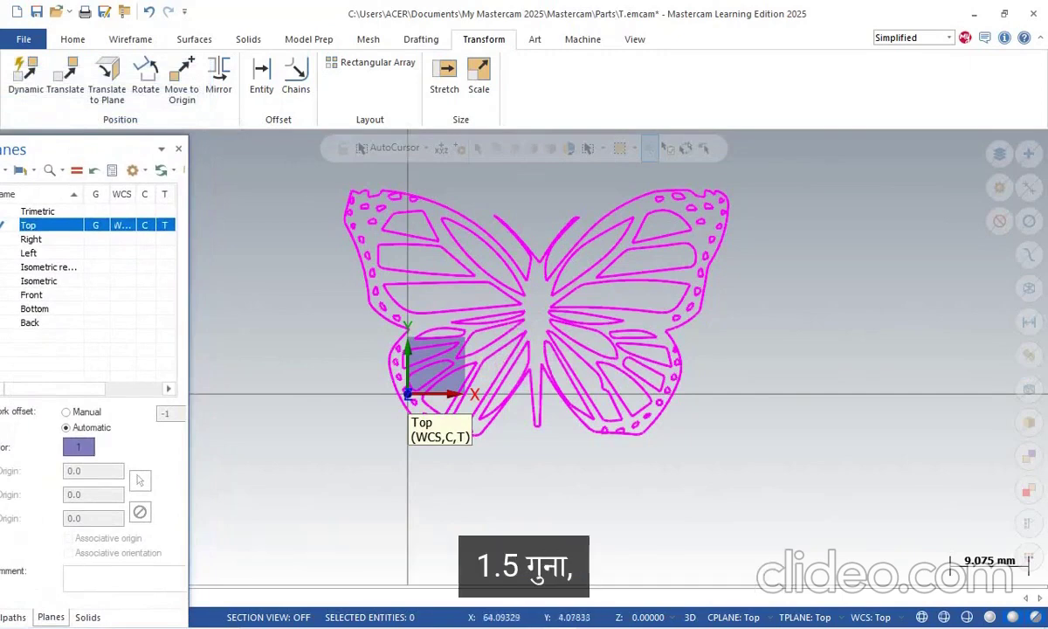
Step: Draw a rectangle about 53.6 by 38.4 mm around the butterfly, leaving a margin on every side
{"action": "scroll", "coordinate": [962, 358], "scroll_direction": "down", "scroll_amount": 2}
{"action": "scroll", "coordinate": [960, 354], "scroll_direction": "down", "scroll_amount": 2}
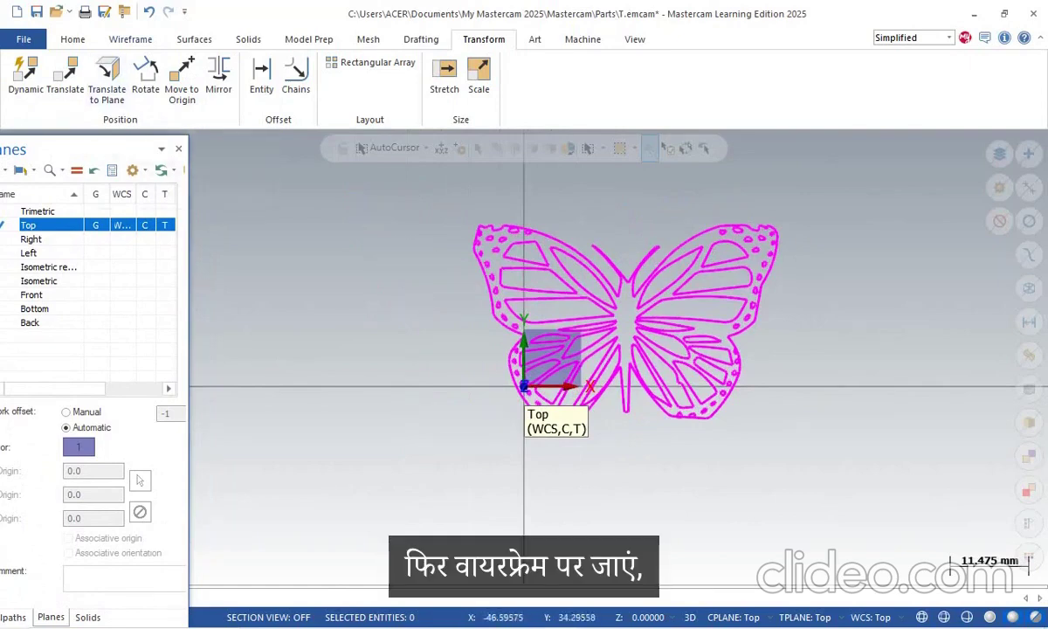
{"action": "left_click", "coordinate": [130, 39]}
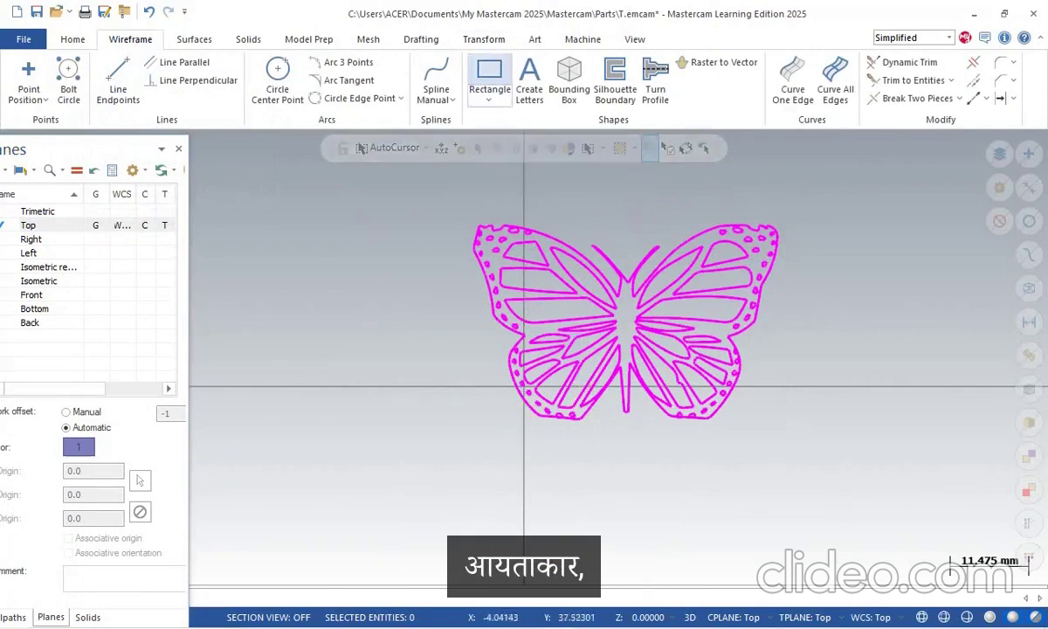
{"action": "left_click", "coordinate": [489, 77]}
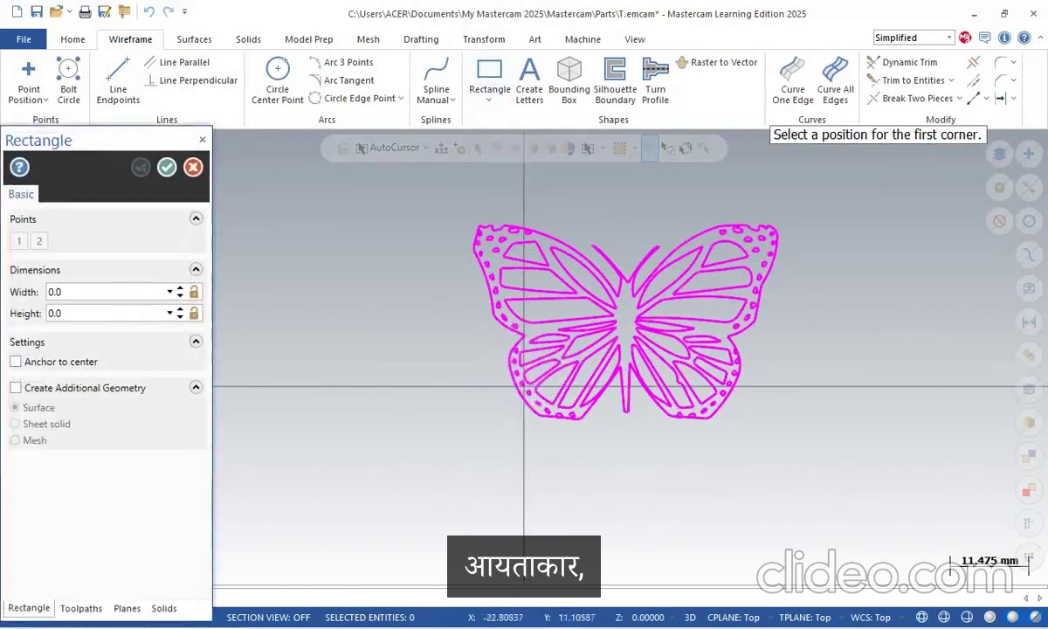
{"action": "scroll", "coordinate": [487, 367], "scroll_direction": "down", "scroll_amount": 3}
{"action": "scroll", "coordinate": [487, 367], "scroll_direction": "up", "scroll_amount": 2}
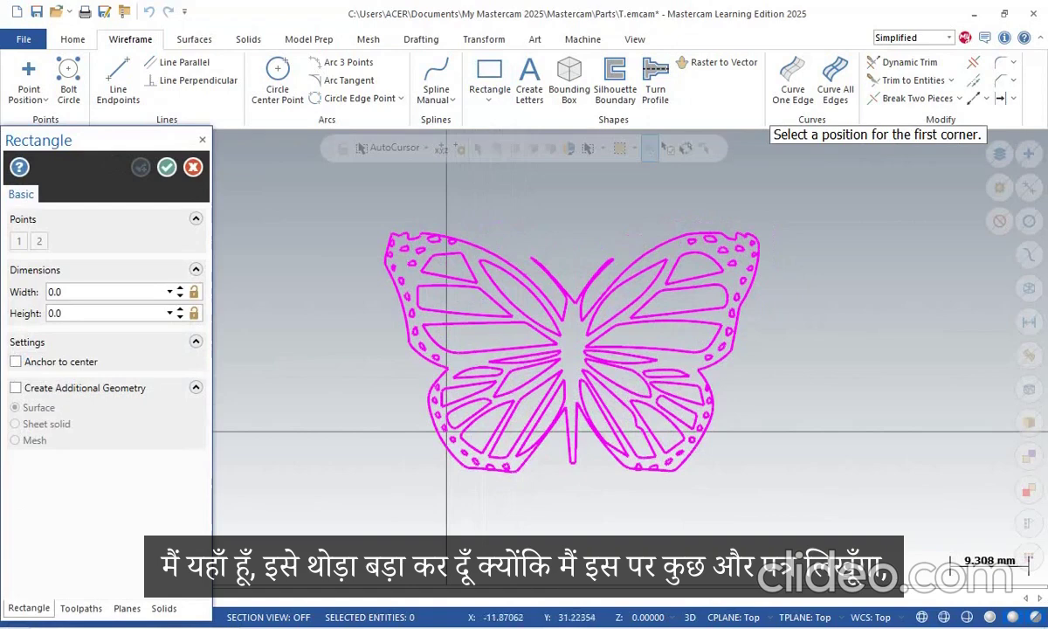
{"action": "left_click", "coordinate": [345, 168]}
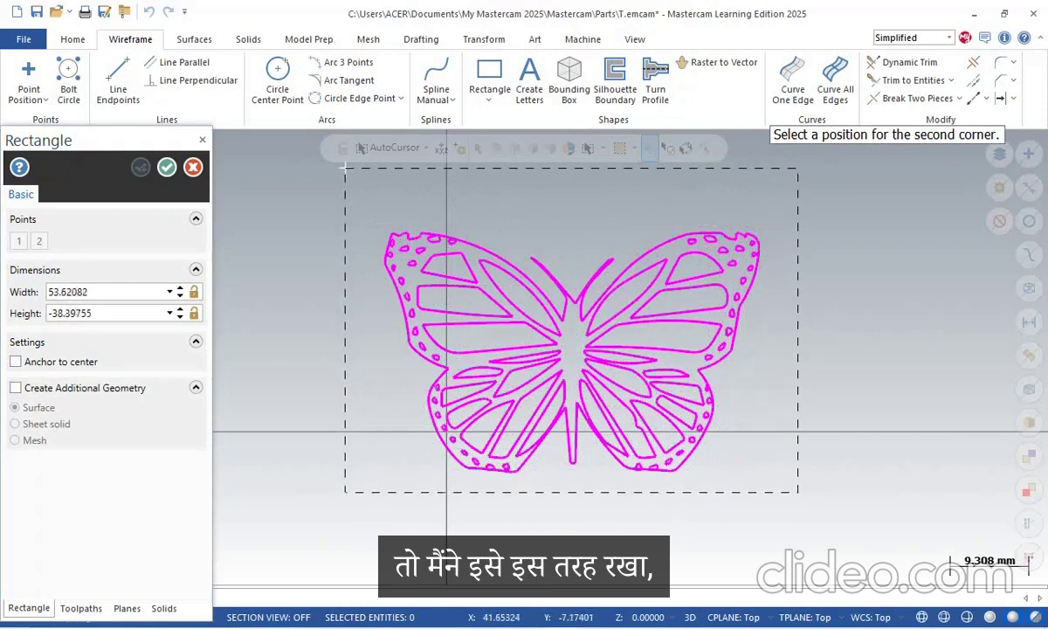
{"action": "left_click", "coordinate": [797, 492]}
{"action": "left_click", "coordinate": [167, 167]}
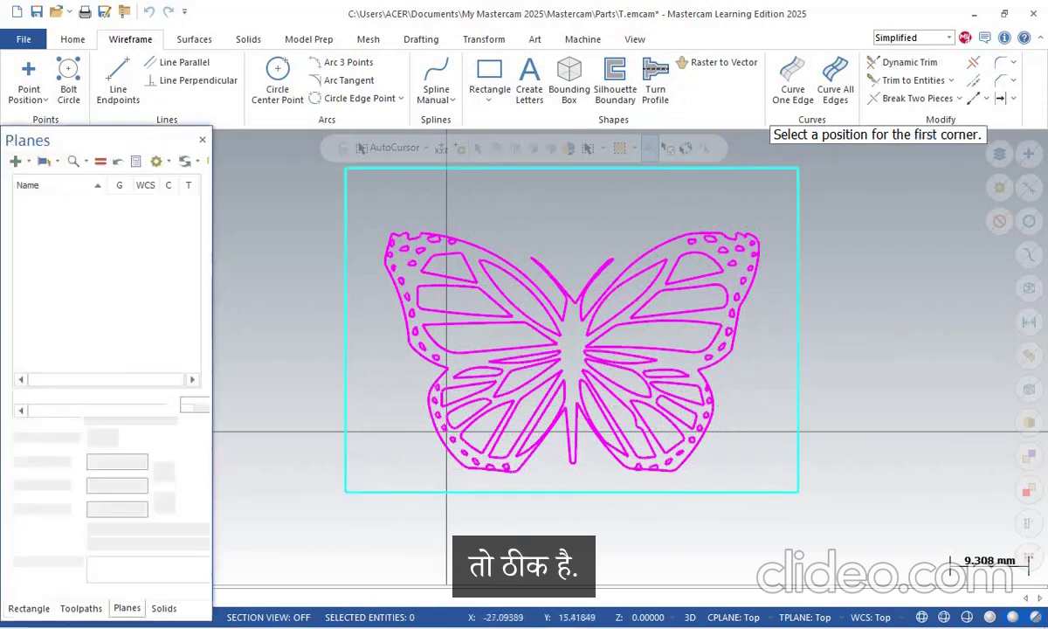
Step: Move the rectangle and butterfly together to the origin, using the rectangle's lower-left corner as the reference point
{"action": "scroll", "coordinate": [413, 395], "scroll_direction": "down", "scroll_amount": 2}
{"action": "scroll", "coordinate": [413, 395], "scroll_direction": "down", "scroll_amount": 1}
{"action": "scroll", "coordinate": [415, 393], "scroll_direction": "up", "scroll_amount": 3}
{"action": "scroll", "coordinate": [417, 391], "scroll_direction": "down", "scroll_amount": 2}
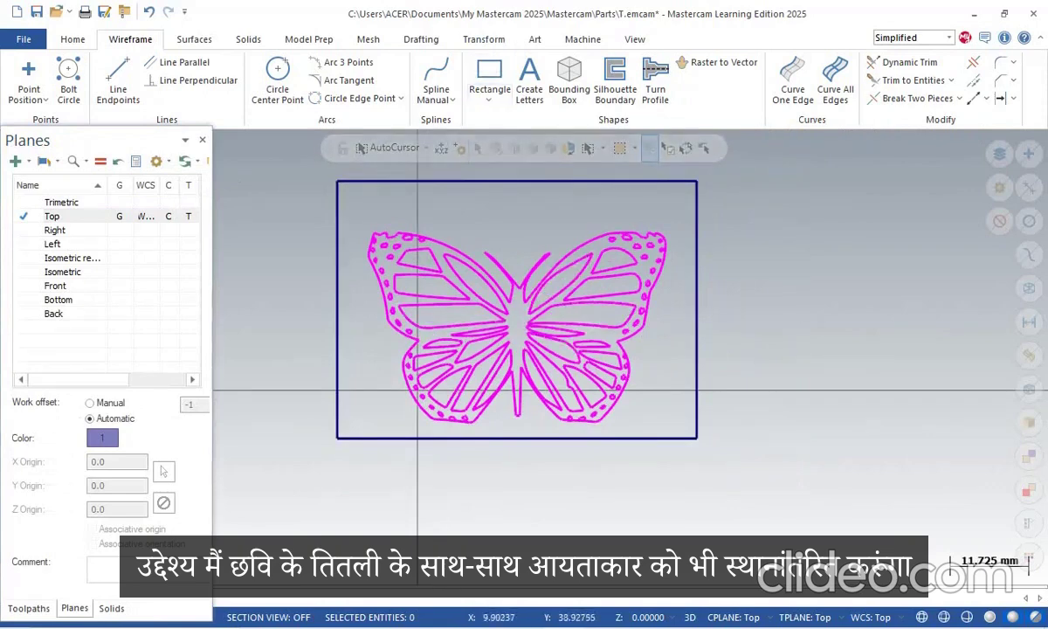
{"action": "left_click", "coordinate": [484, 40]}
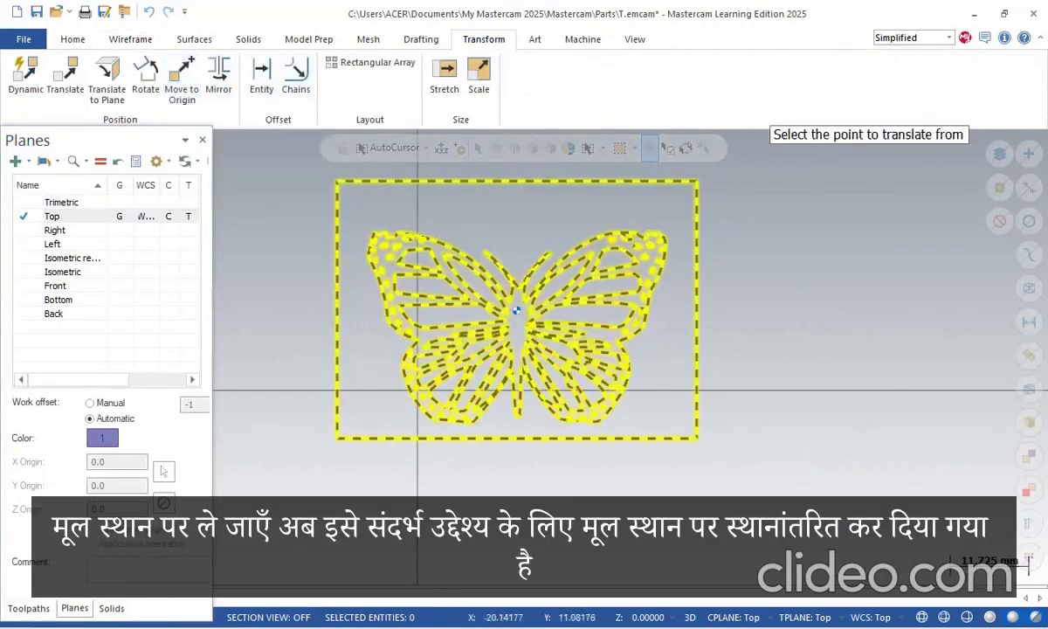
{"action": "left_click", "coordinate": [337, 437]}
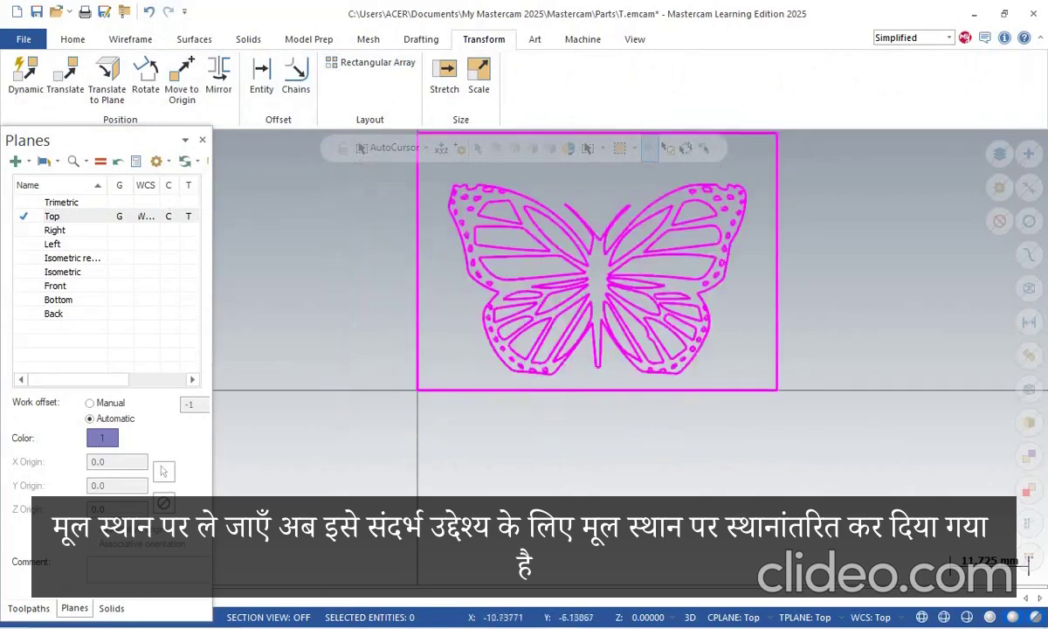
Step: Add a mill machine group to the part using the MILL DEFAULT MM machine definition
{"action": "scroll", "coordinate": [449, 415], "scroll_direction": "down", "scroll_amount": 2}
{"action": "scroll", "coordinate": [451, 416], "scroll_direction": "down", "scroll_amount": 2}
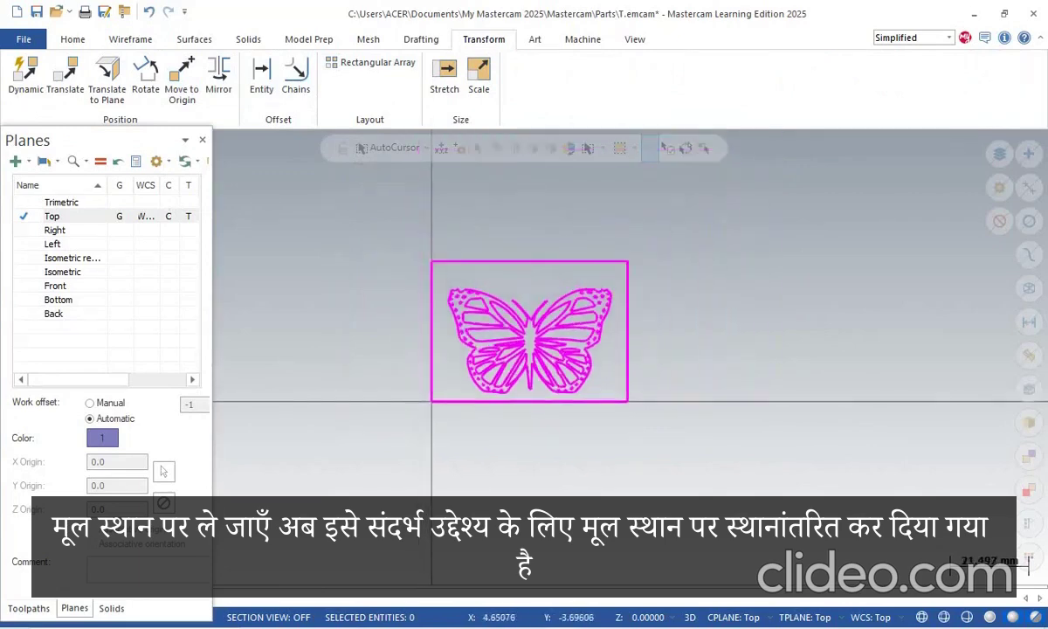
{"action": "middle_click_drag", "start_coordinate": [597, 453], "coordinate": [572, 438]}
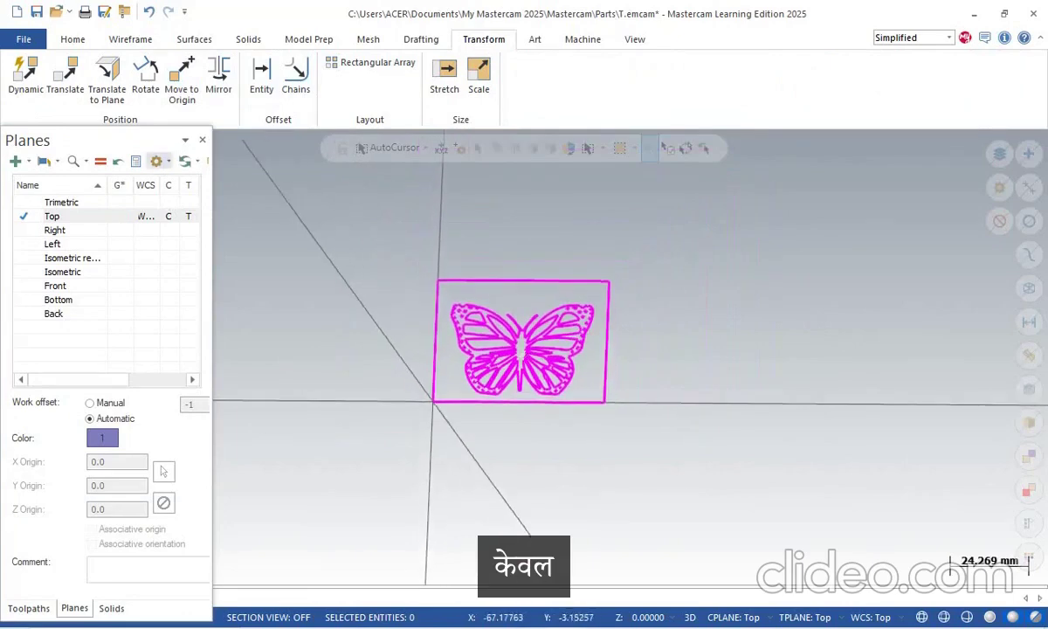
{"action": "mouse_move", "coordinate": [144, 142]}
{"action": "left_mouse_down"}
{"action": "mouse_move", "coordinate": [122, 164]}
{"action": "mouse_move", "coordinate": [126, 146]}
{"action": "left_mouse_up"}
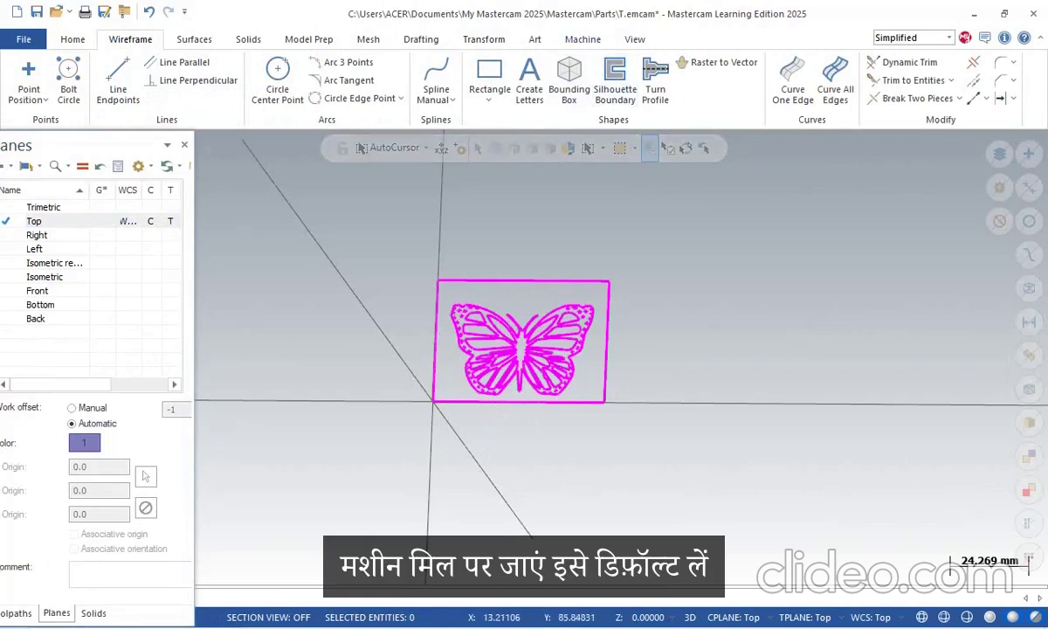
{"action": "left_click", "coordinate": [583, 39]}
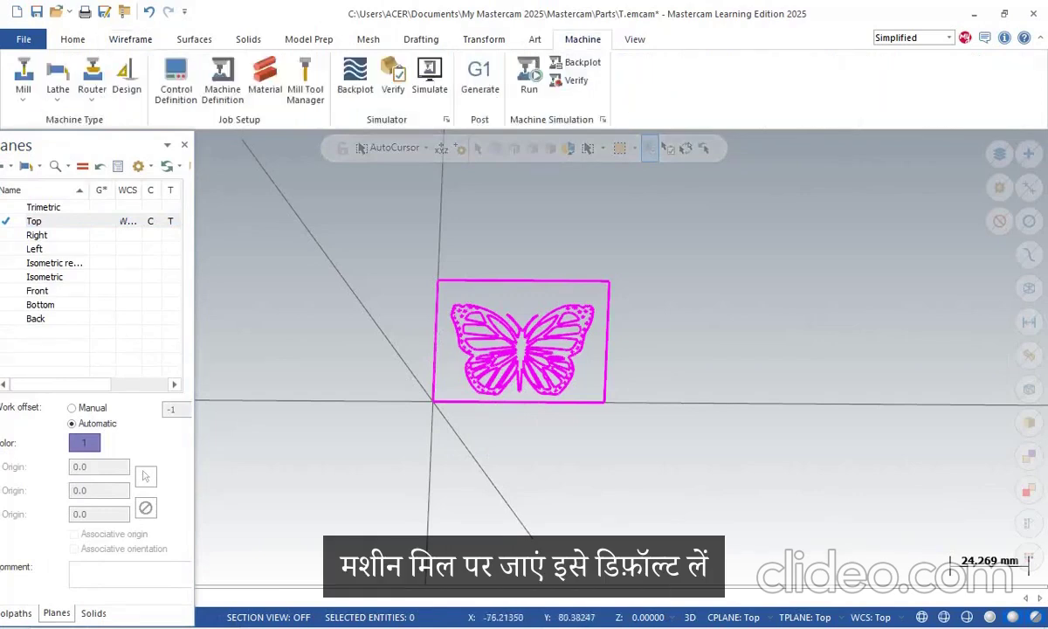
{"action": "left_click", "coordinate": [23, 90]}
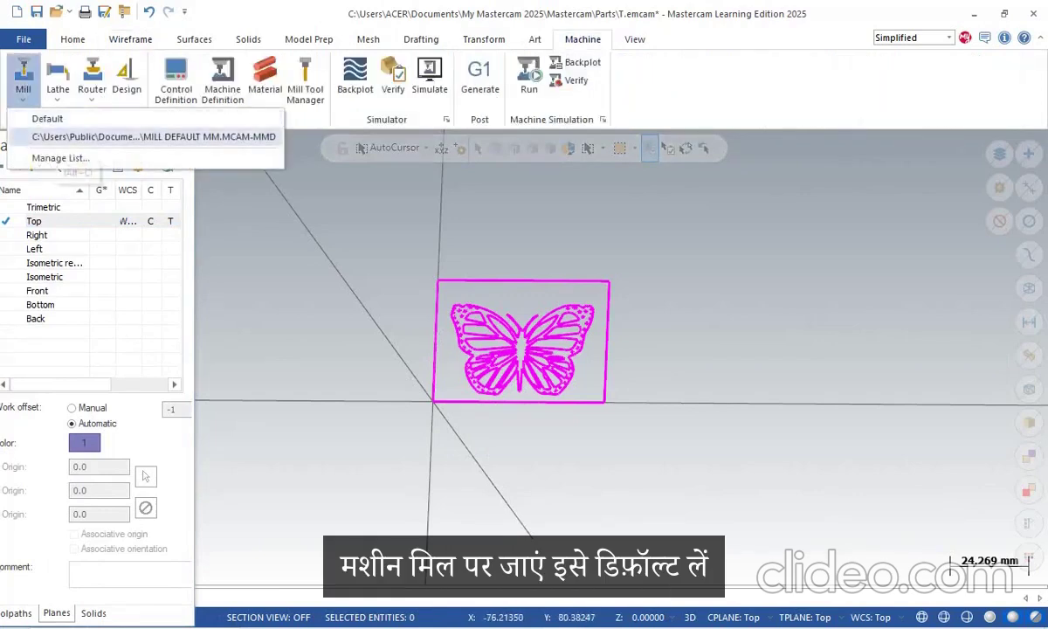
{"action": "left_click", "coordinate": [153, 136]}
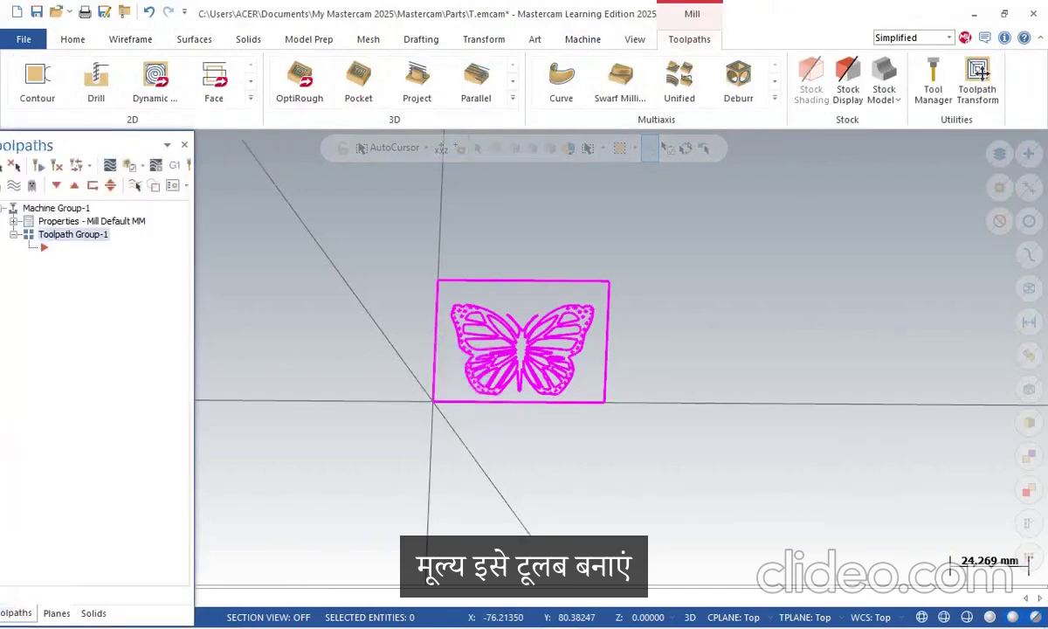
Step: Define rectangular stock from two corners, using the frame rectangle's corner at the origin and its opposite corner
{"action": "left_click", "coordinate": [13, 221]}
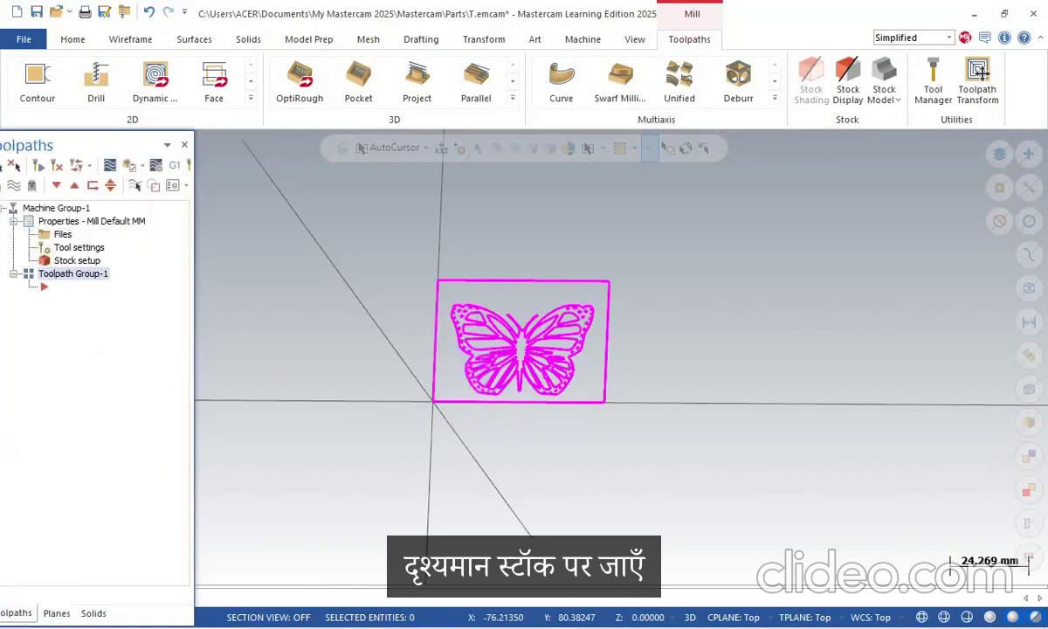
{"action": "left_click", "coordinate": [77, 260]}
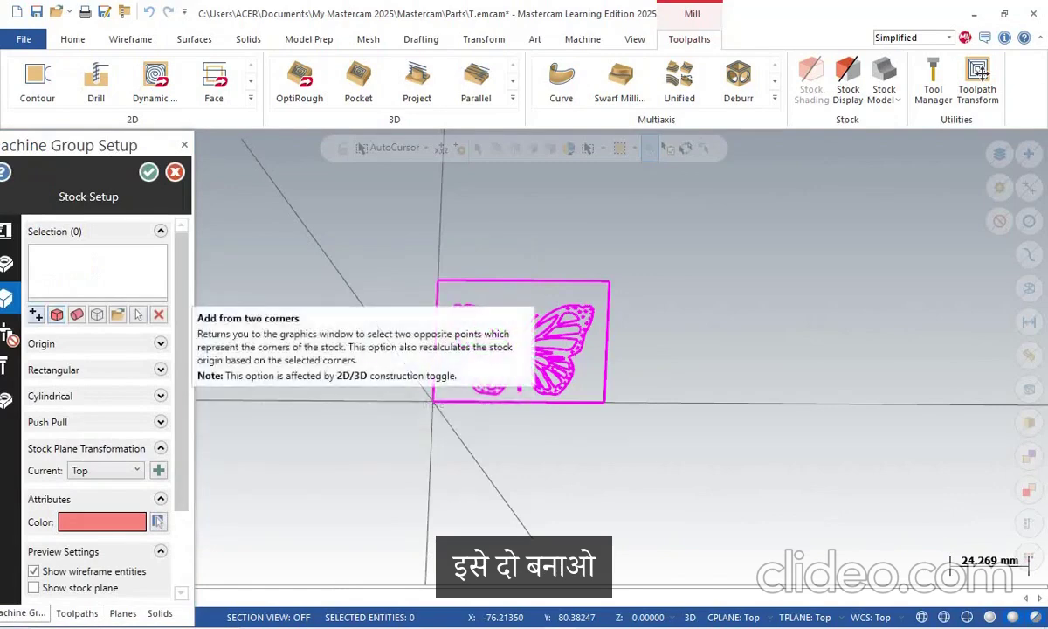
{"action": "left_click", "coordinate": [36, 314]}
{"action": "left_click", "coordinate": [434, 402]}
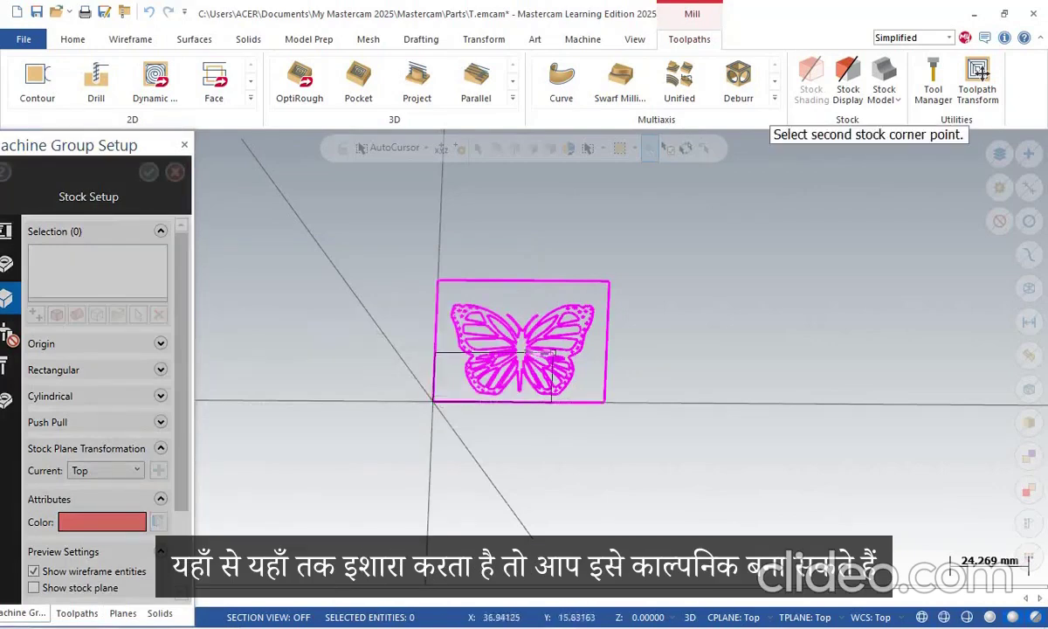
{"action": "left_click", "coordinate": [609, 281]}
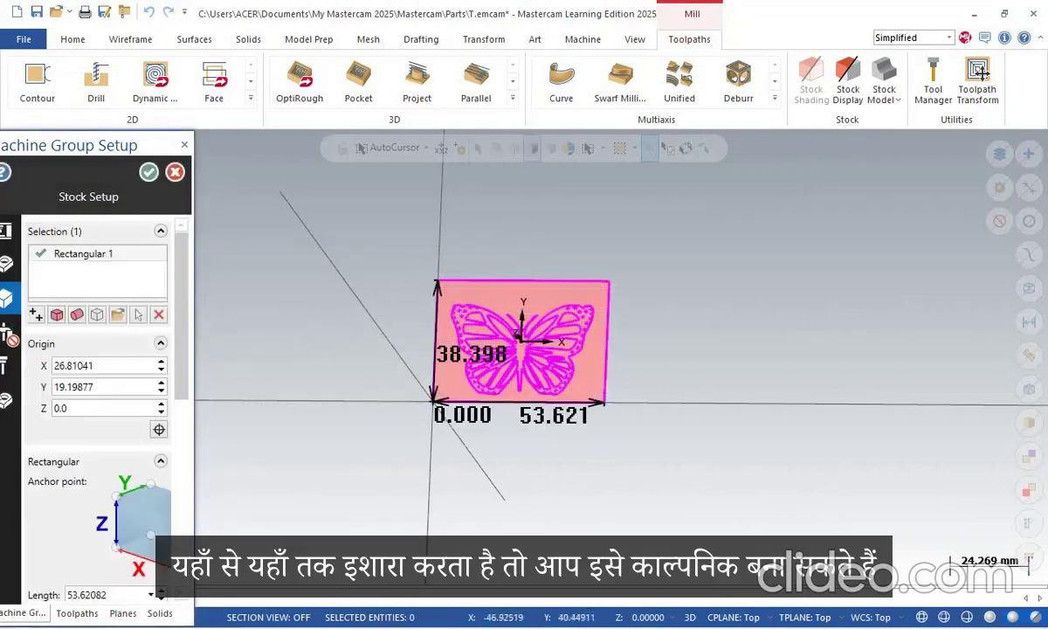
Step: Set the rectangular stock's height to 5 mm and accept the stock setup
{"action": "scroll", "coordinate": [97, 384], "scroll_direction": "down", "scroll_amount": 3}
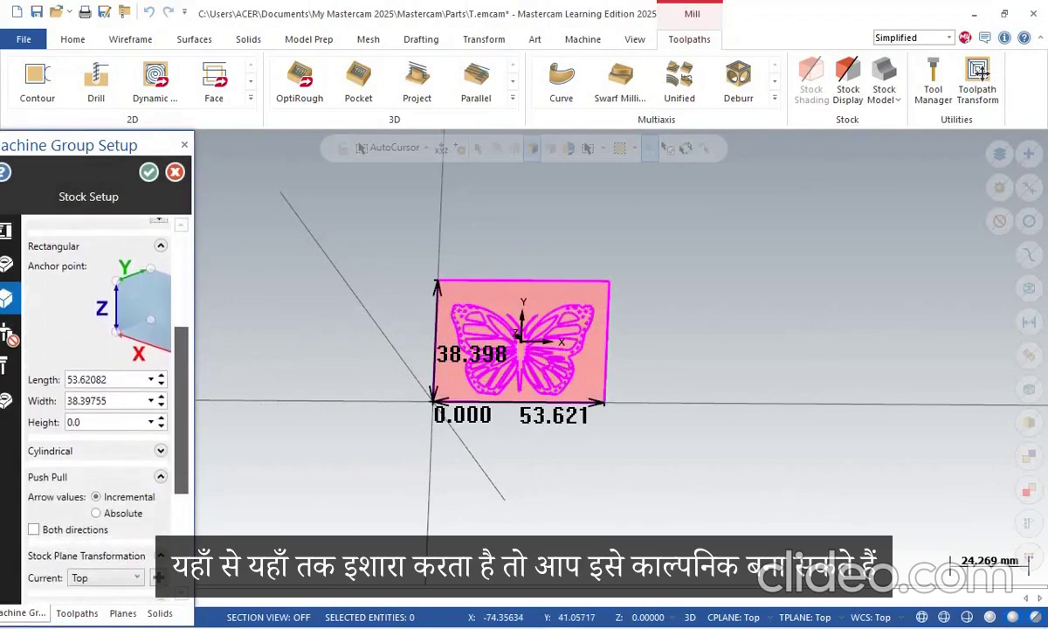
{"action": "left_click", "coordinate": [96, 422]}
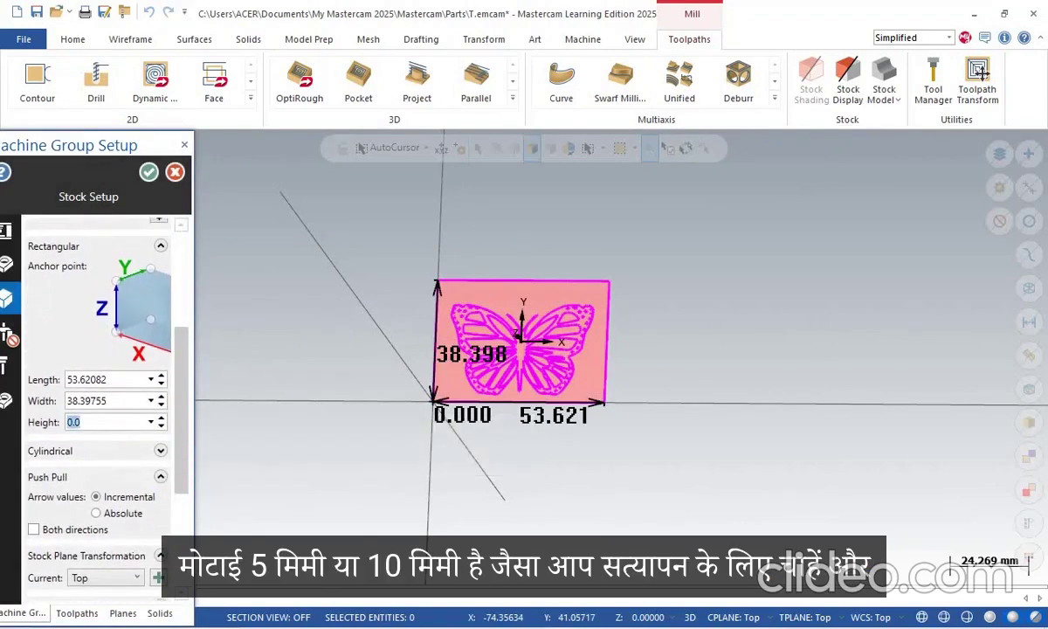
{"action": "type", "text": "5"}
{"action": "left_click", "coordinate": [148, 172]}
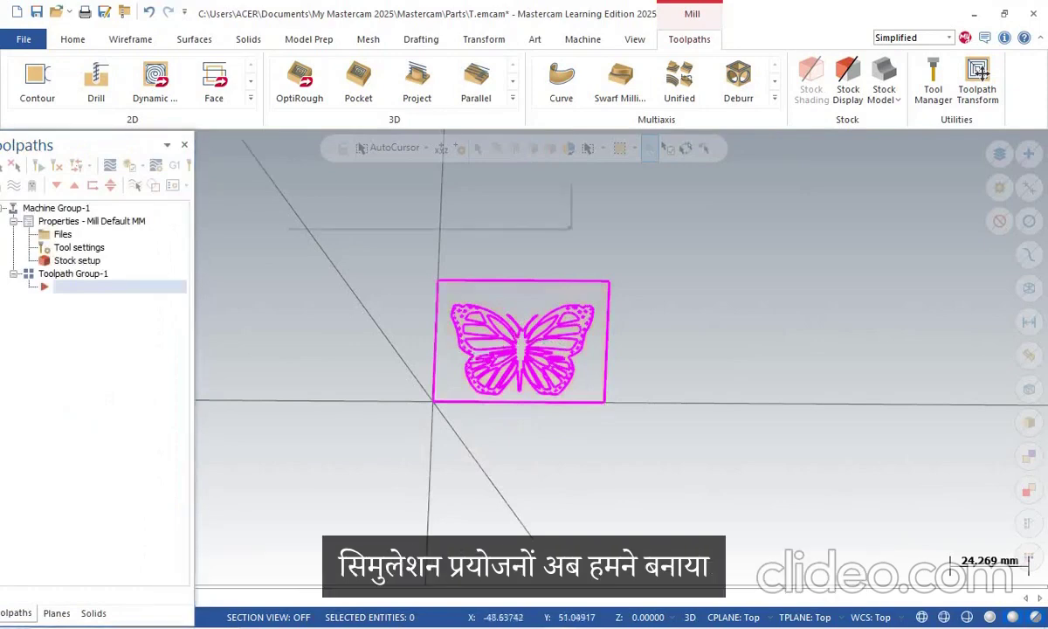
Step: Start a solid Extrude with the outer rectangle as the only chain
{"action": "right_click", "coordinate": [288, 236]}
{"action": "left_click", "coordinate": [329, 383]}
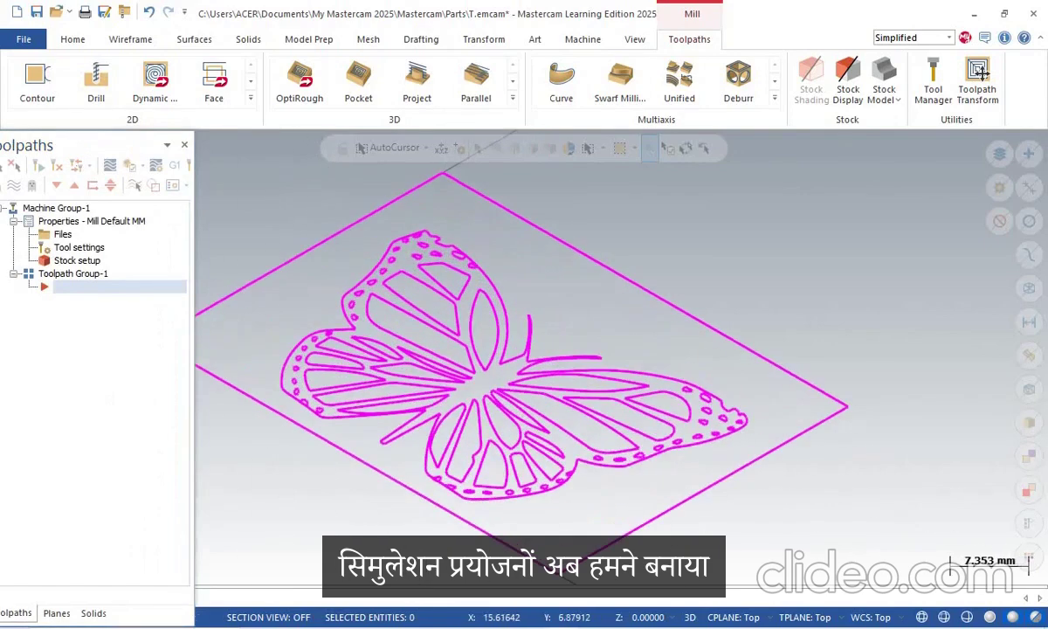
{"action": "scroll", "coordinate": [323, 379], "scroll_direction": "down", "scroll_amount": 1}
{"action": "scroll", "coordinate": [221, 400], "scroll_direction": "up", "scroll_amount": 3}
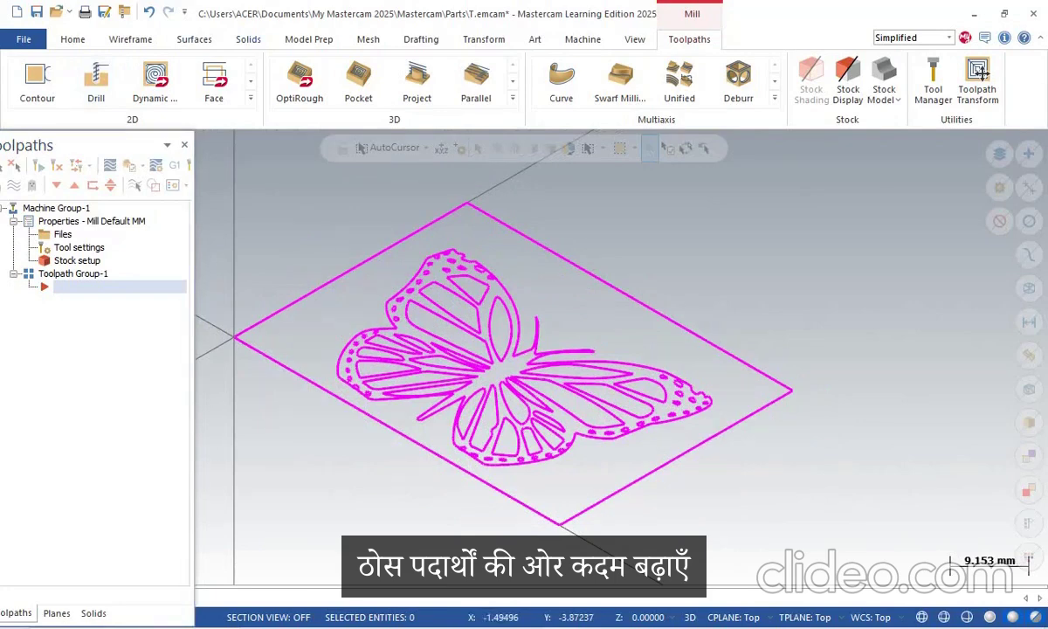
{"action": "left_click", "coordinate": [248, 39]}
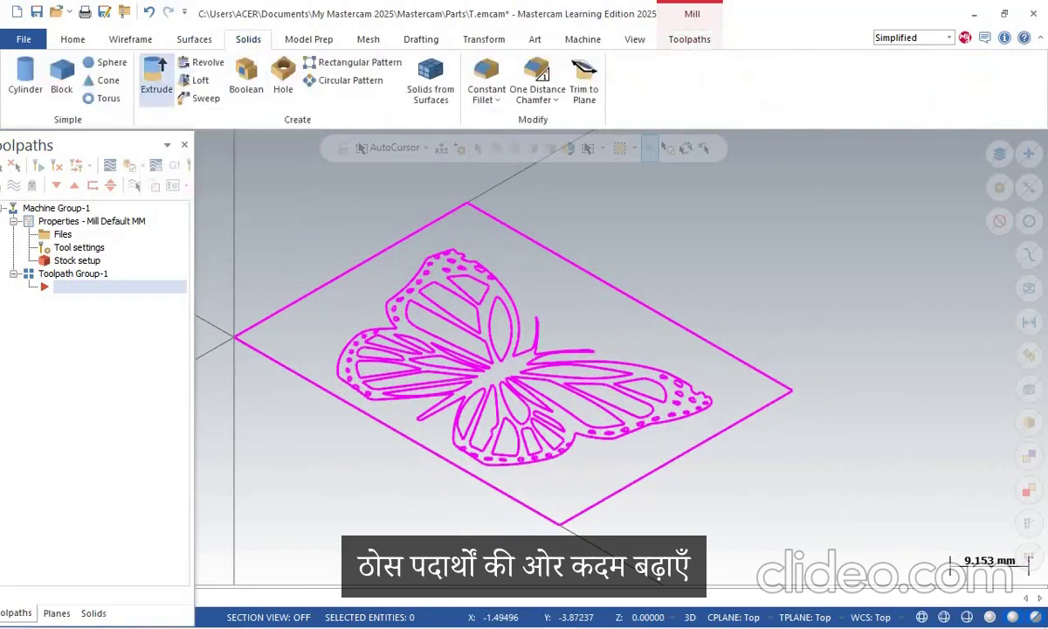
{"action": "left_click", "coordinate": [156, 79]}
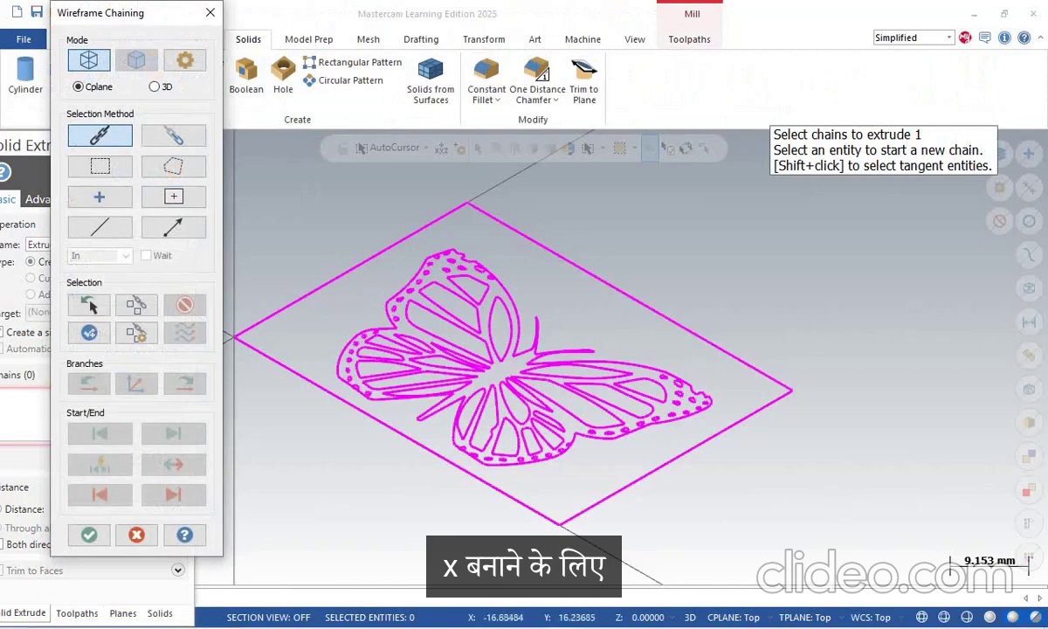
{"action": "left_click", "coordinate": [557, 255]}
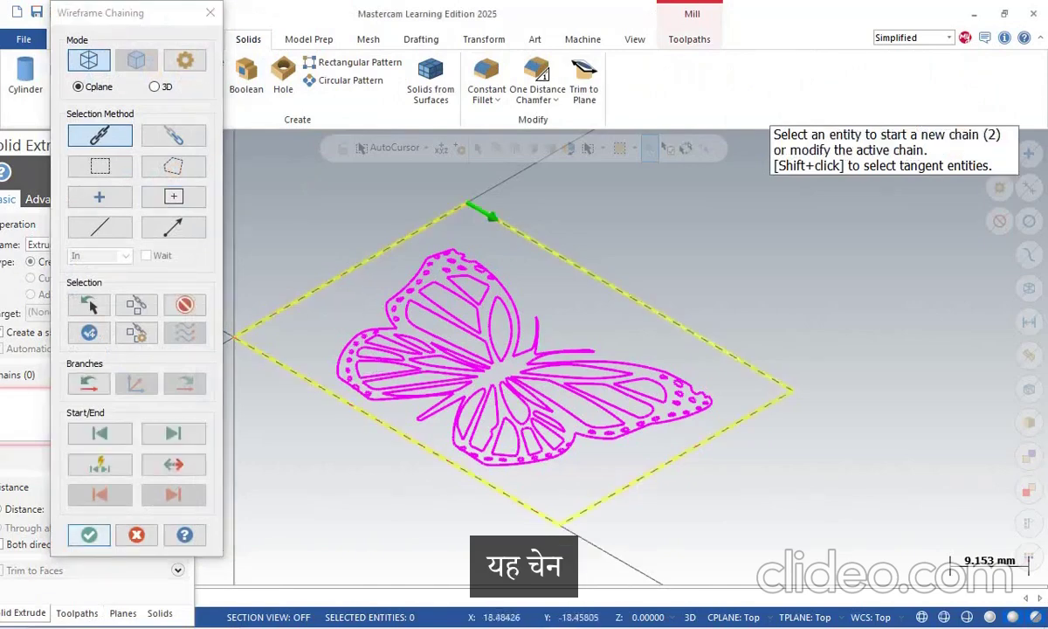
{"action": "left_click", "coordinate": [89, 534]}
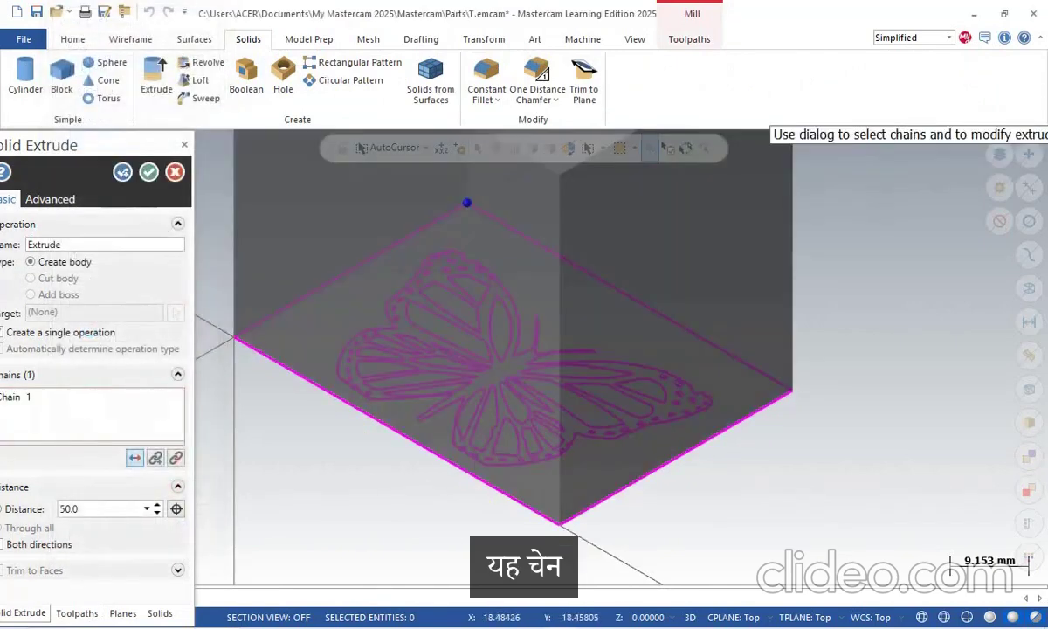
Step: Reverse the extrusion direction so the plate lies below the butterfly, and extrude the rectangle 5 mm
{"action": "left_click", "coordinate": [134, 457]}
{"action": "left_click", "coordinate": [69, 508]}
{"action": "type", "text": "5"}
{"action": "left_click_drag", "start_coordinate": [88, 145], "coordinate": [109, 82]}
{"action": "left_click", "coordinate": [170, 110]}
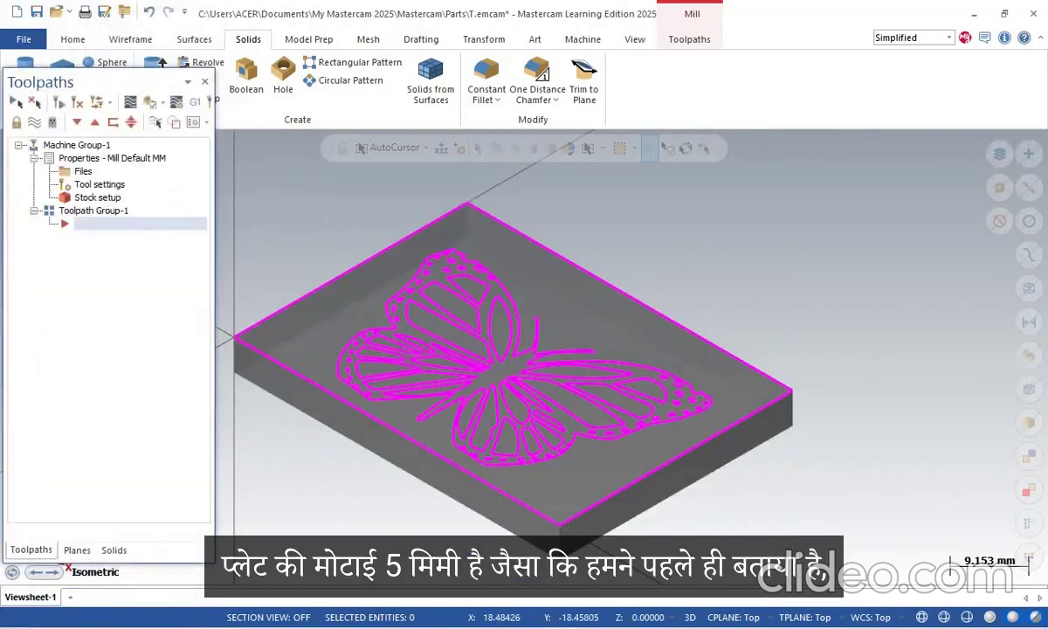
{"action": "scroll", "coordinate": [308, 201], "scroll_direction": "up", "scroll_amount": 4}
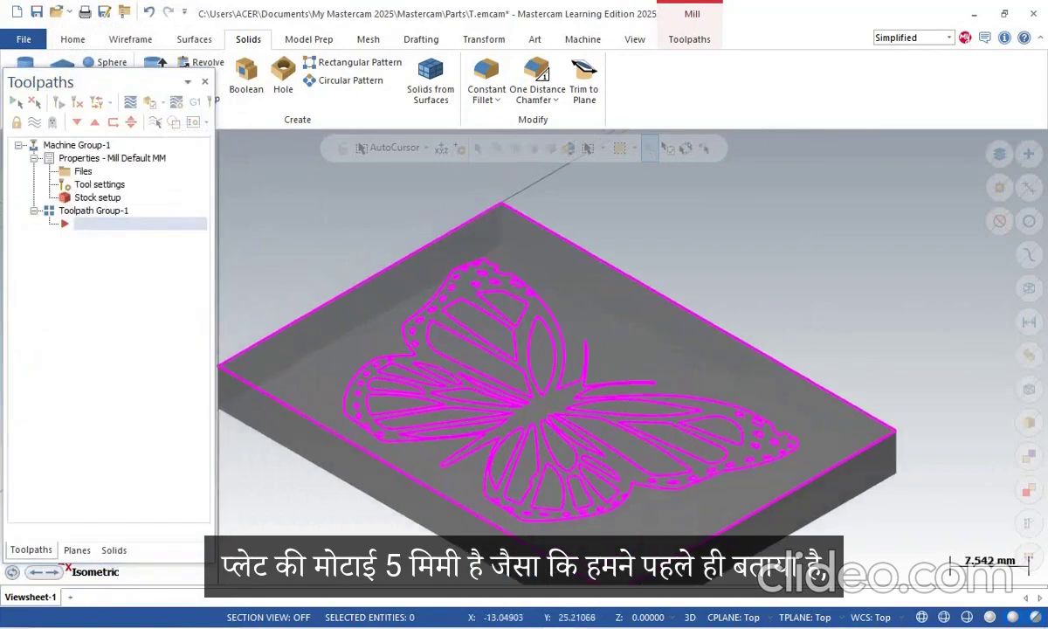
{"action": "scroll", "coordinate": [308, 203], "scroll_direction": "down", "scroll_amount": 5}
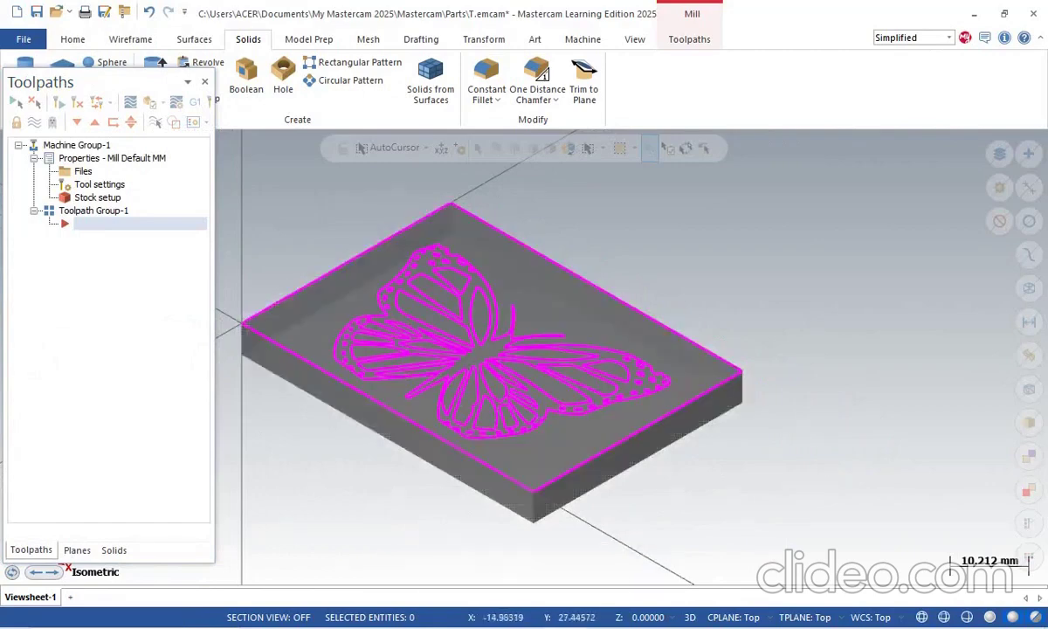
Step: Start Create Letters in the top view and enter the text "HAPPY NEW YEAR" with "2025" on a second line
{"action": "right_click", "coordinate": [309, 192]}
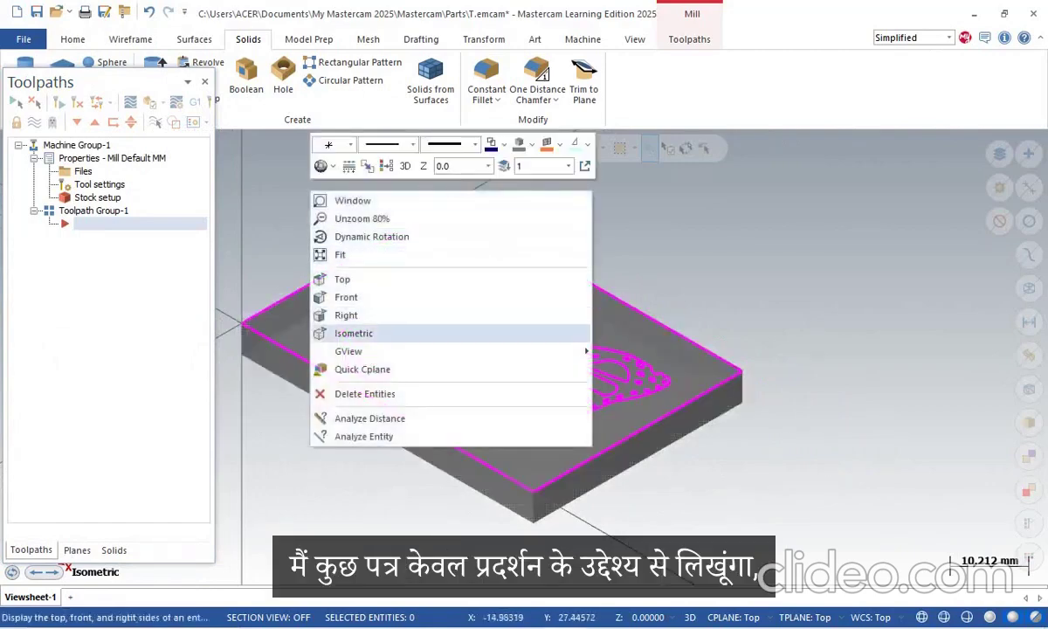
{"action": "left_click", "coordinate": [345, 279]}
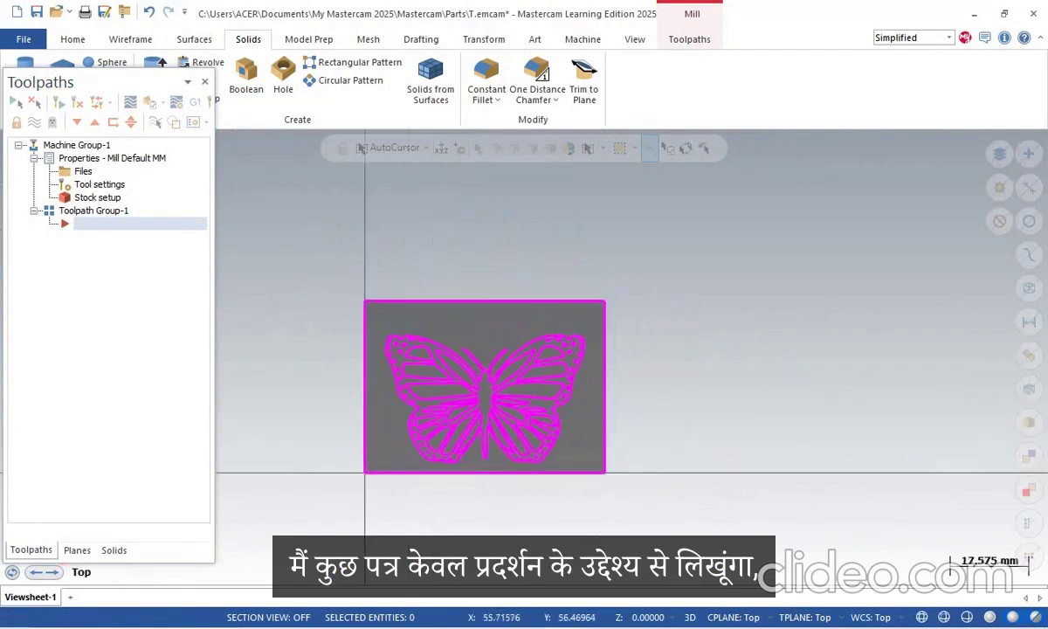
{"action": "scroll", "coordinate": [611, 223], "scroll_direction": "up", "scroll_amount": 2}
{"action": "scroll", "coordinate": [612, 223], "scroll_direction": "down", "scroll_amount": 1}
{"action": "left_click_drag", "start_coordinate": [105, 81], "coordinate": [23, 345]}
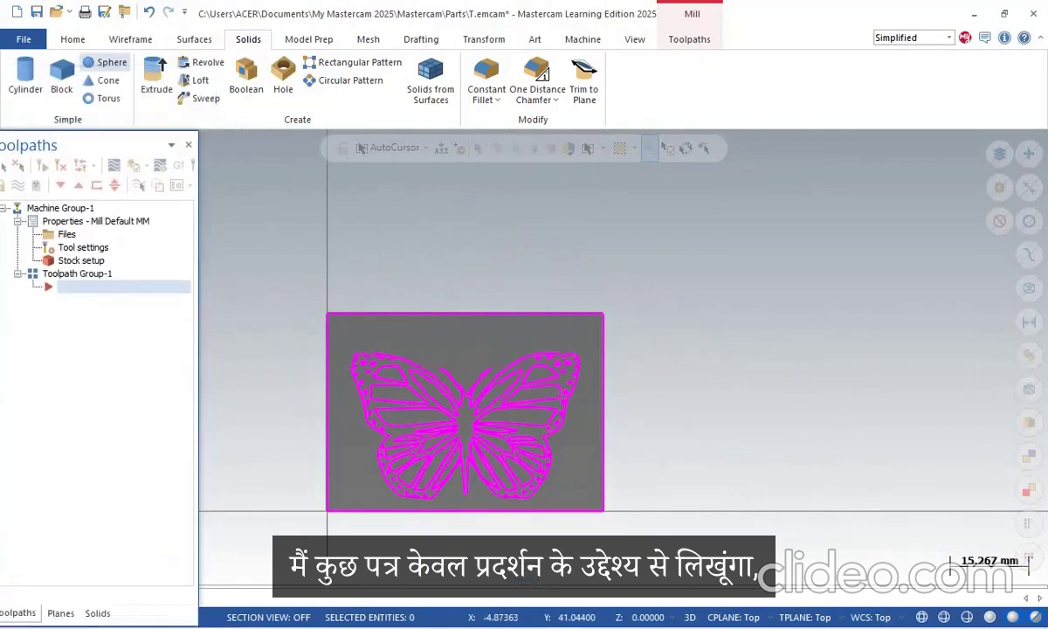
{"action": "left_click", "coordinate": [130, 40]}
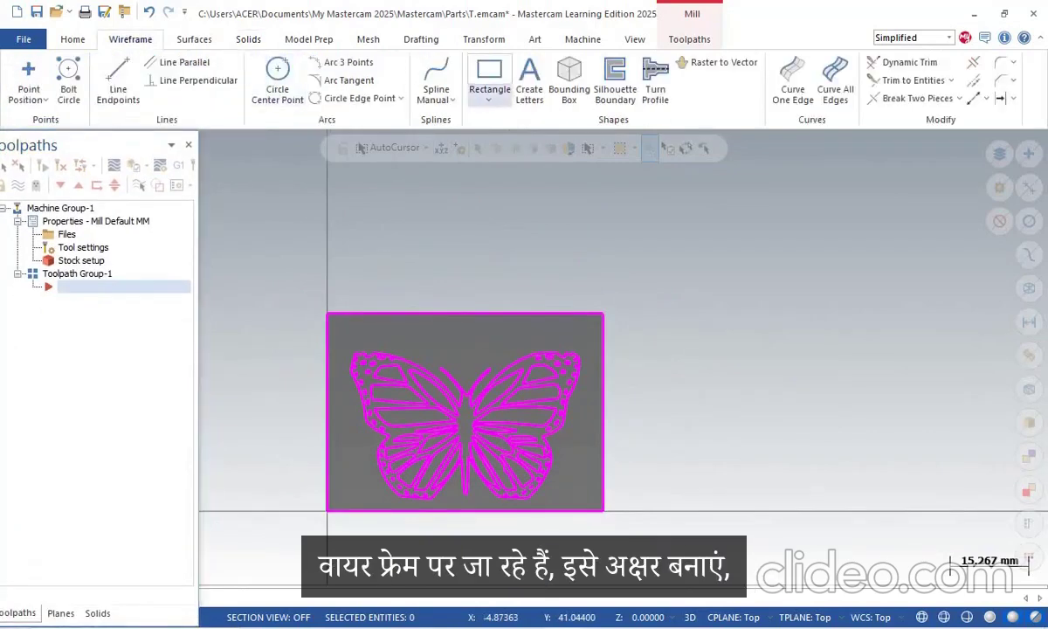
{"action": "left_click", "coordinate": [530, 81]}
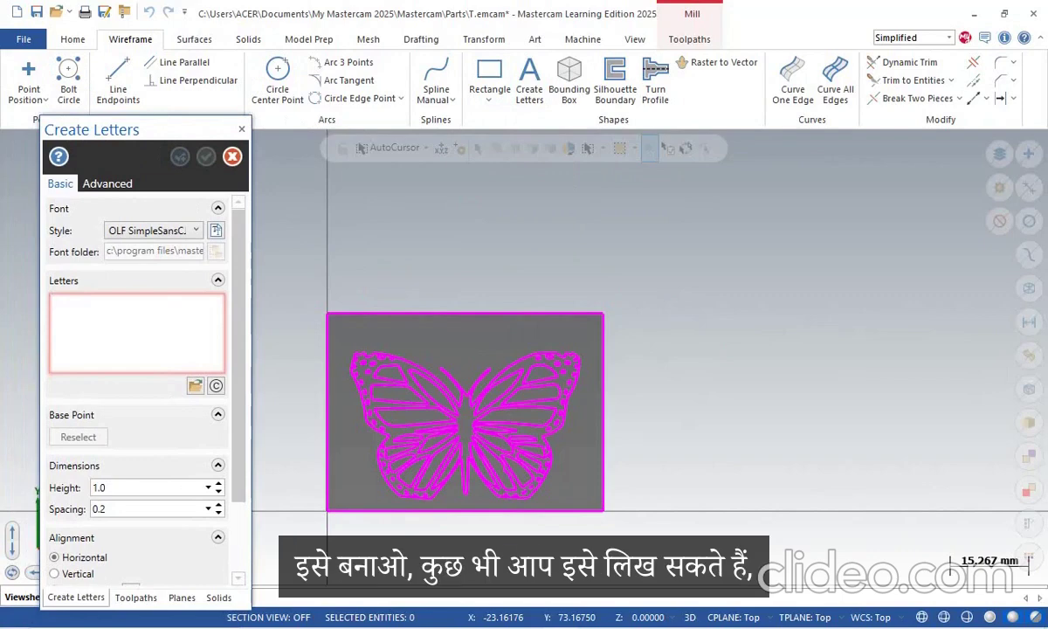
{"action": "type", "text": "HAPPY NE"}
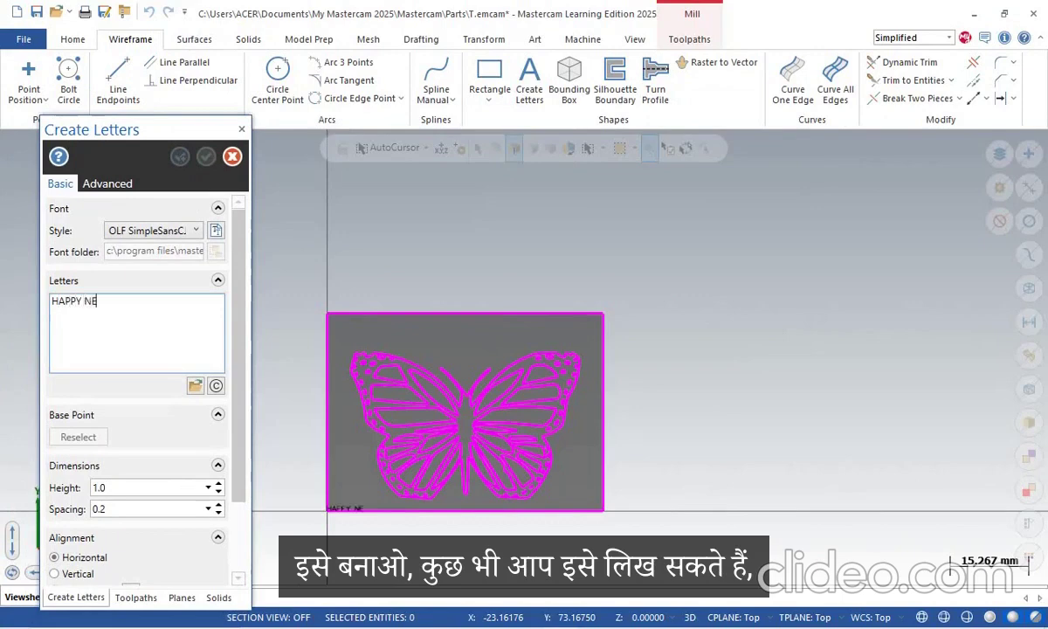
{"action": "type", "text": "W "}
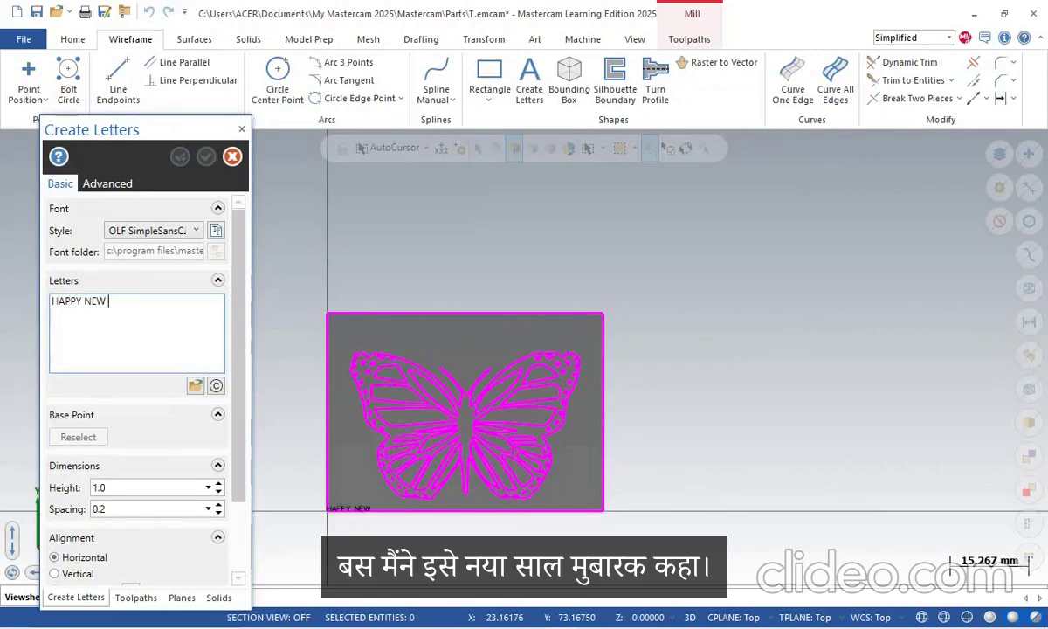
{"action": "type", "text": "YEAR"}
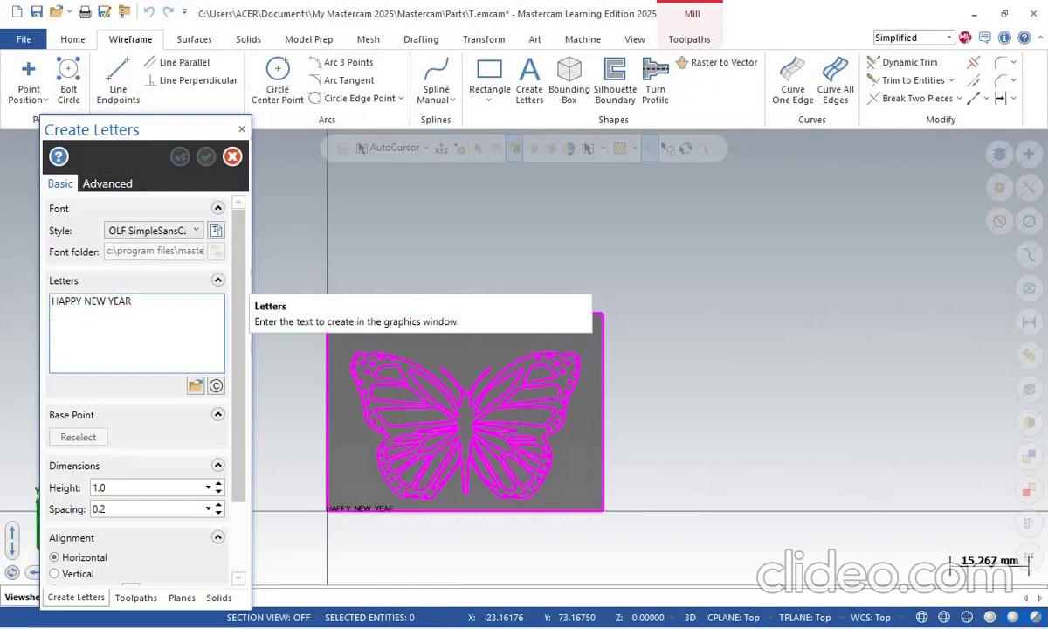
{"action": "type", "text": "202"}
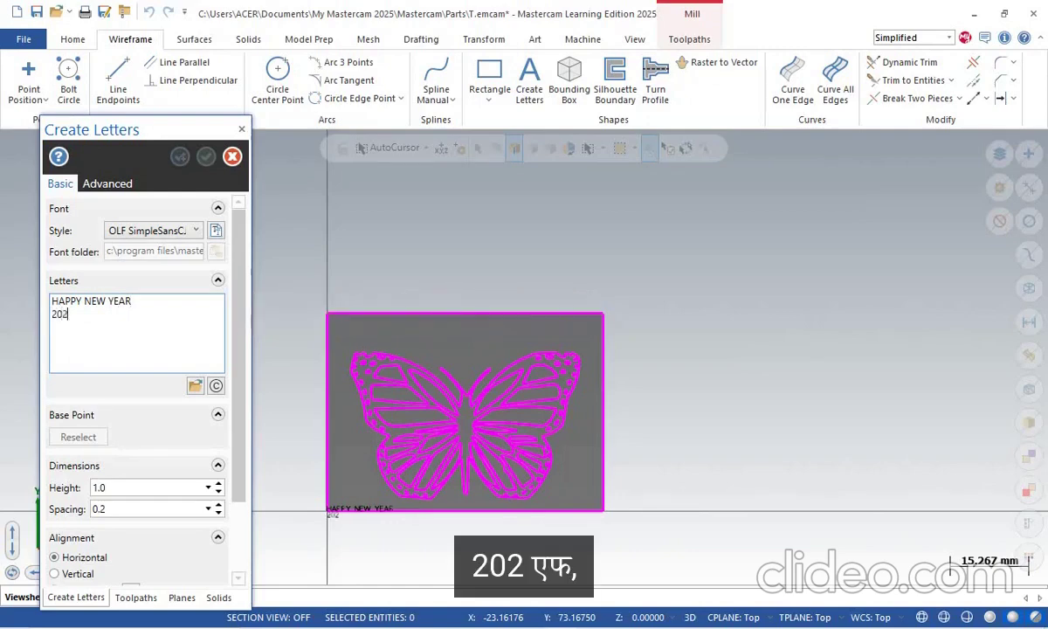
{"action": "type", "text": "5"}
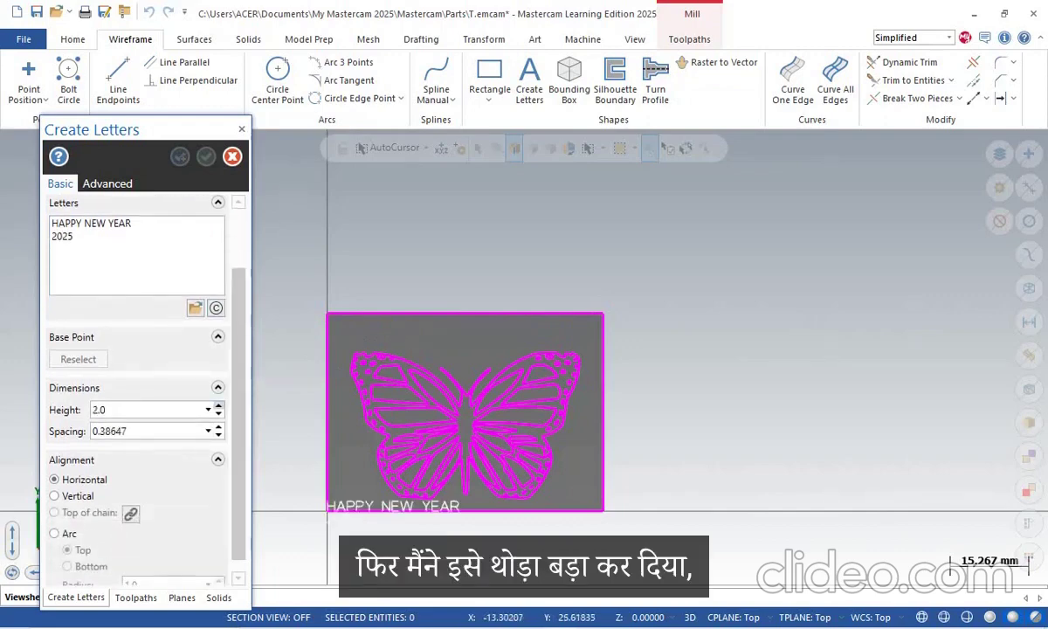
Step: Increase the letter height to 5 mm
{"action": "left_click", "coordinate": [218, 407]}
{"action": "left_click", "coordinate": [218, 406]}
{"action": "left_click", "coordinate": [219, 407]}
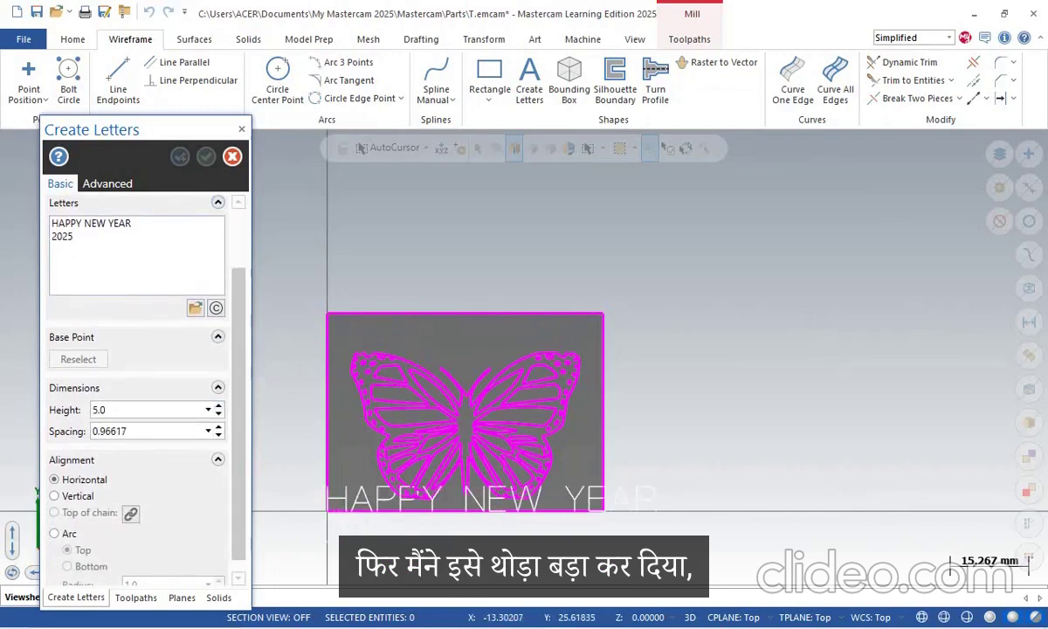
Step: Switch the lettering font to the Drafting (European) style
{"action": "scroll", "coordinate": [140, 349], "scroll_direction": "up", "scroll_amount": 2}
{"action": "left_click", "coordinate": [196, 230]}
{"action": "left_click", "coordinate": [141, 311]}
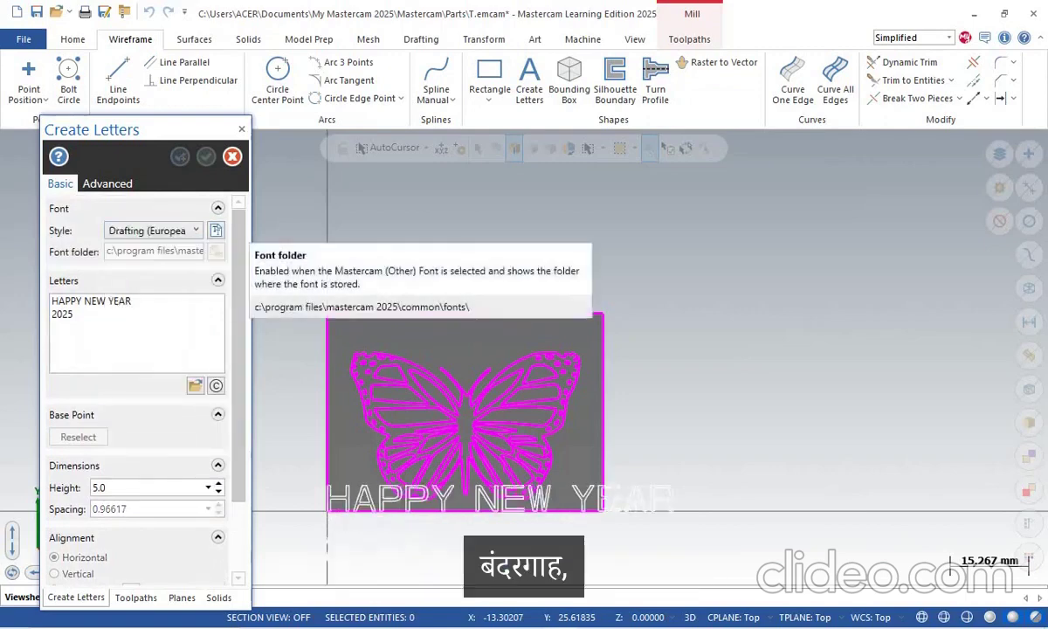
Step: Reduce the letter height to 2 mm and place the text above the butterfly, with "2025" centred beneath "HAPPY NEW YEAR"
{"action": "left_click", "coordinate": [219, 491]}
{"action": "left_click", "coordinate": [208, 488]}
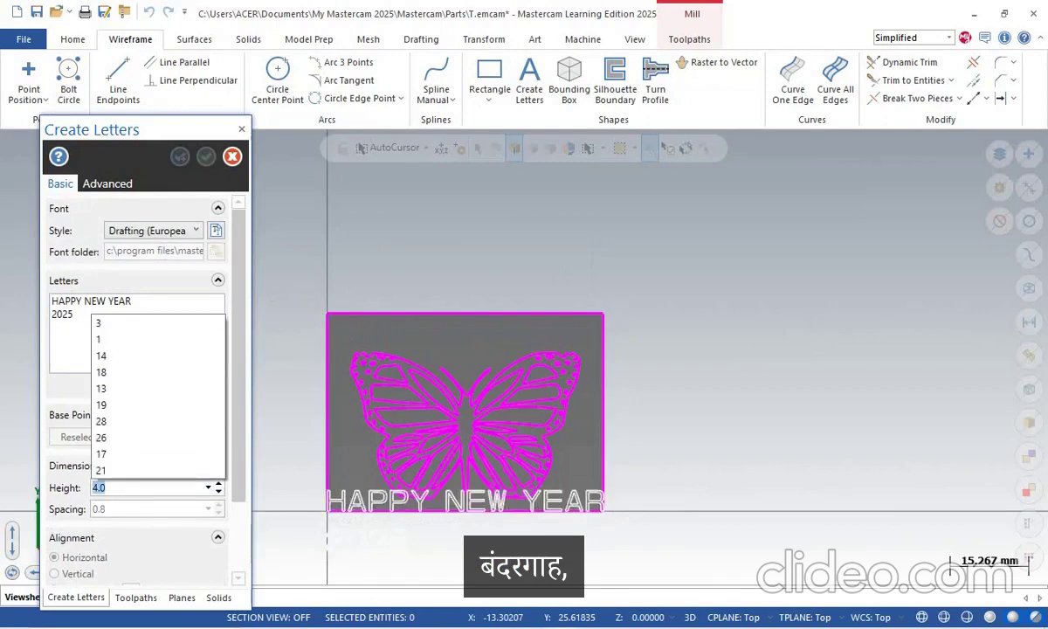
{"action": "left_click", "coordinate": [114, 324]}
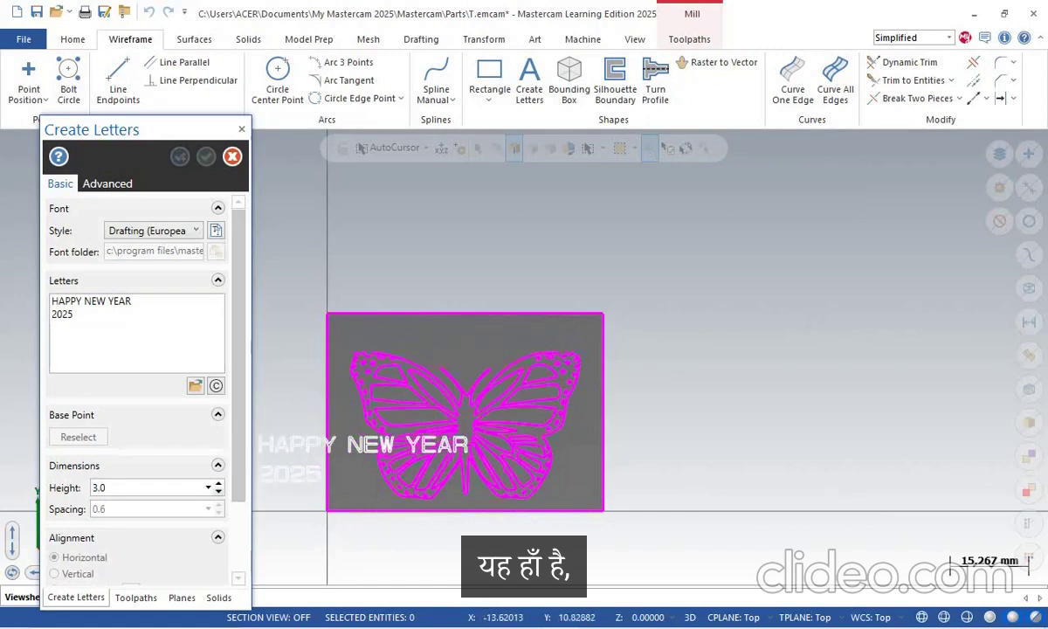
{"action": "left_click", "coordinate": [218, 492]}
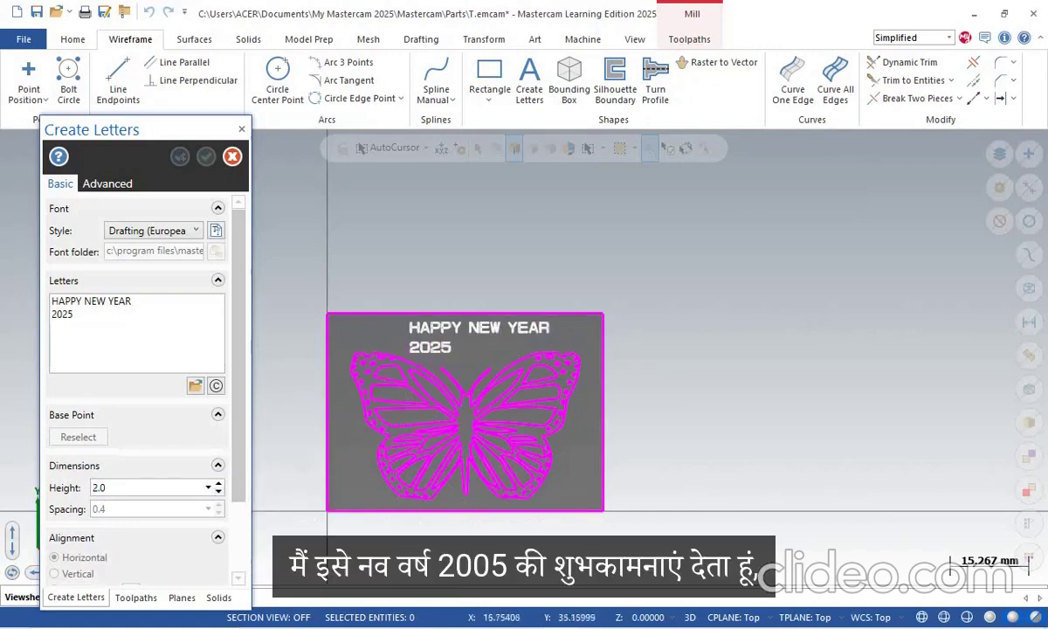
{"action": "left_click", "coordinate": [413, 332]}
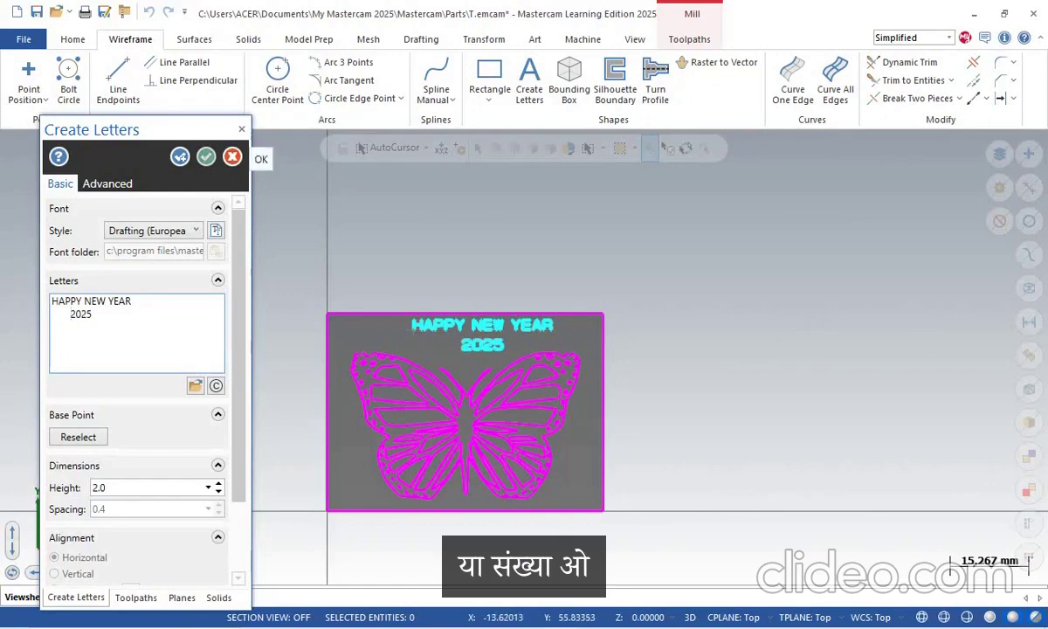
{"action": "left_click", "coordinate": [206, 156]}
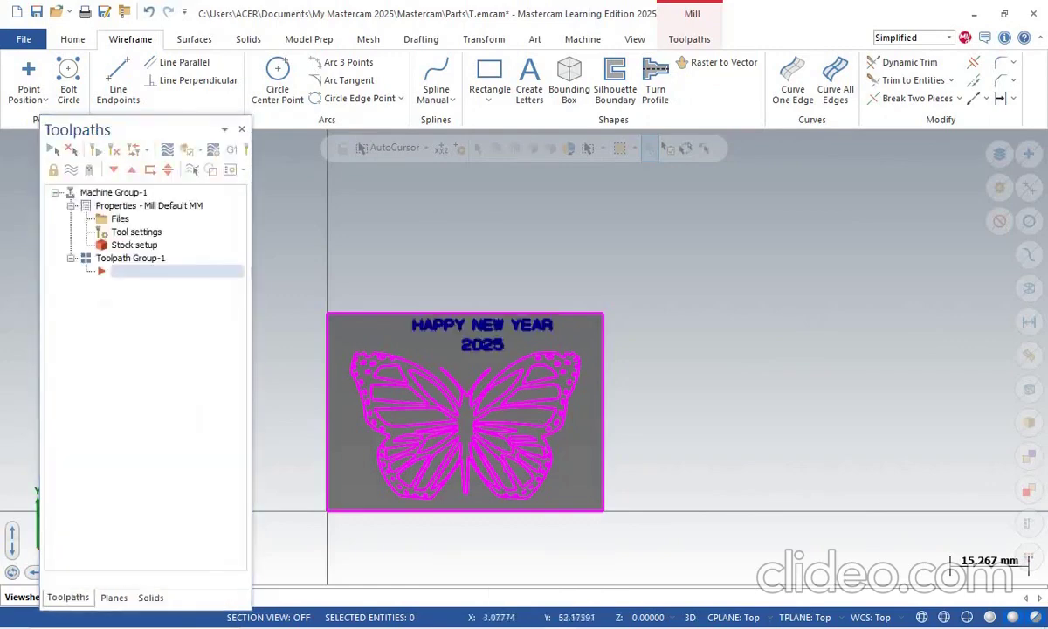
Step: Start an Engrave toolpath and window-chain the butterfly and lettering inside the plate outline, starting at the first letter H
{"action": "middle_click_drag", "start_coordinate": [406, 269], "coordinate": [450, 231]}
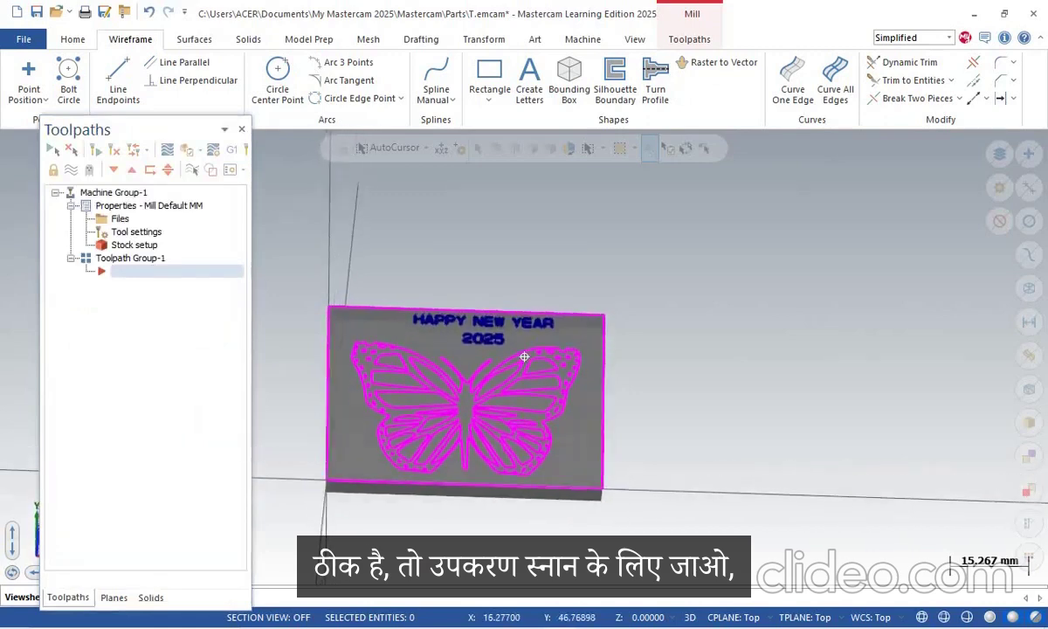
{"action": "left_click", "coordinate": [689, 39]}
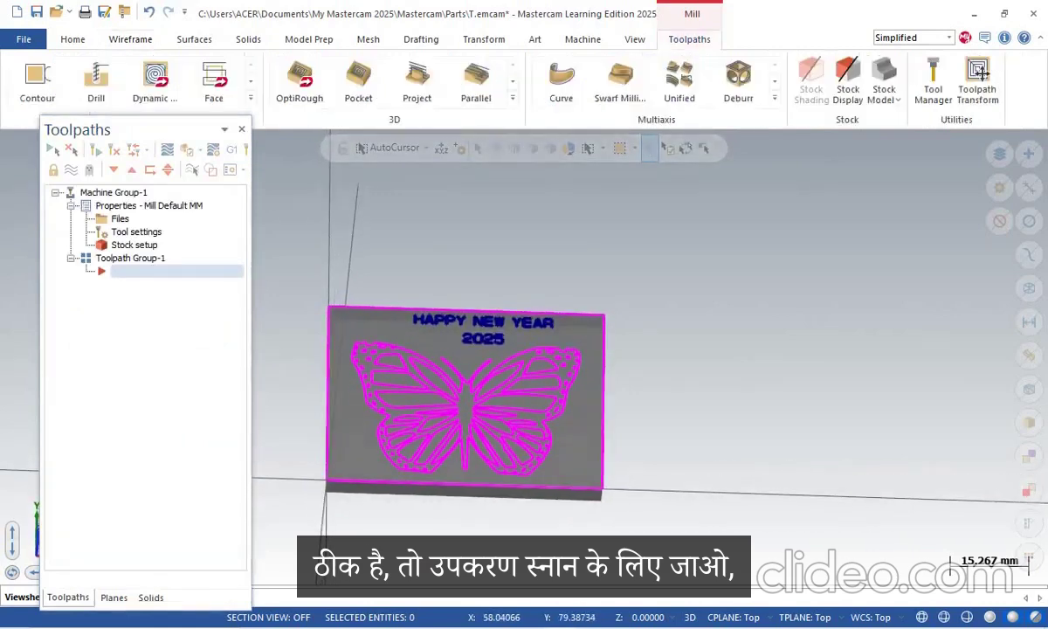
{"action": "left_click_drag", "start_coordinate": [162, 130], "coordinate": [78, 147]}
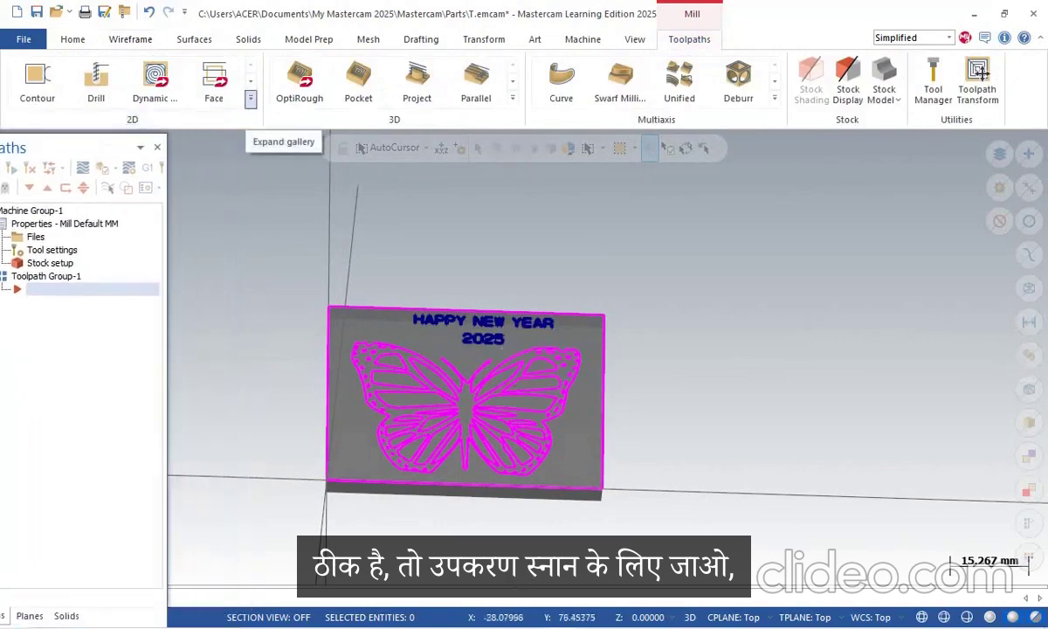
{"action": "left_click", "coordinate": [251, 97]}
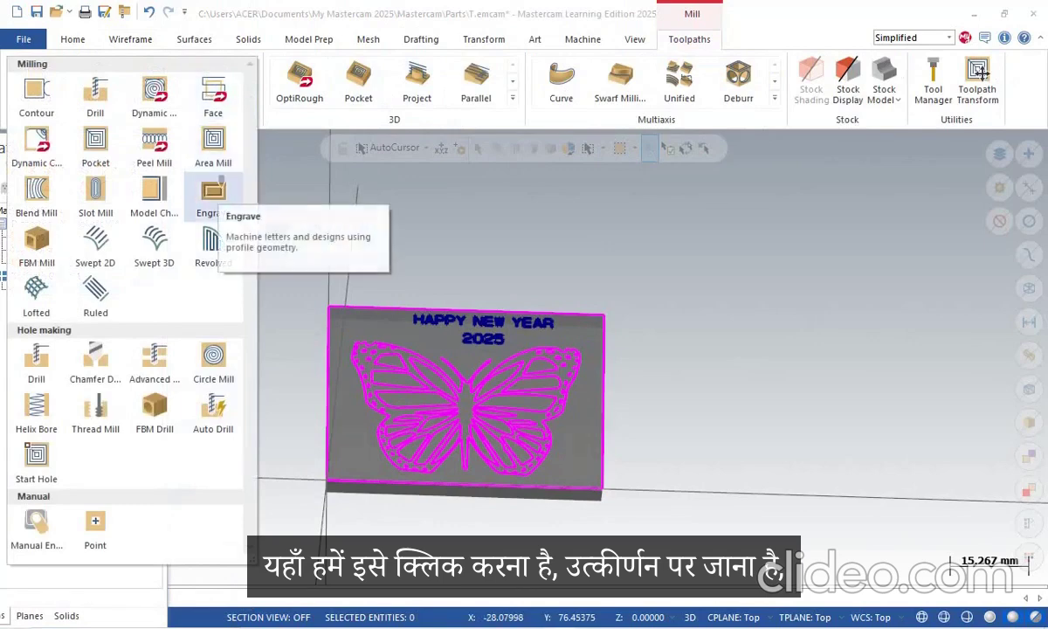
{"action": "left_click", "coordinate": [213, 194]}
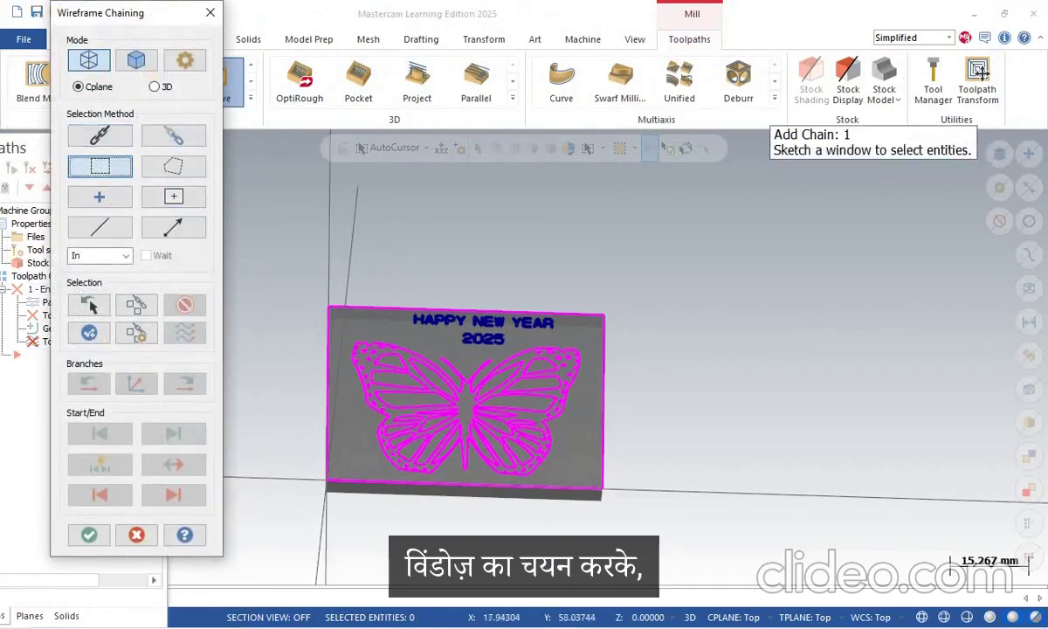
{"action": "right_click", "coordinate": [422, 218]}
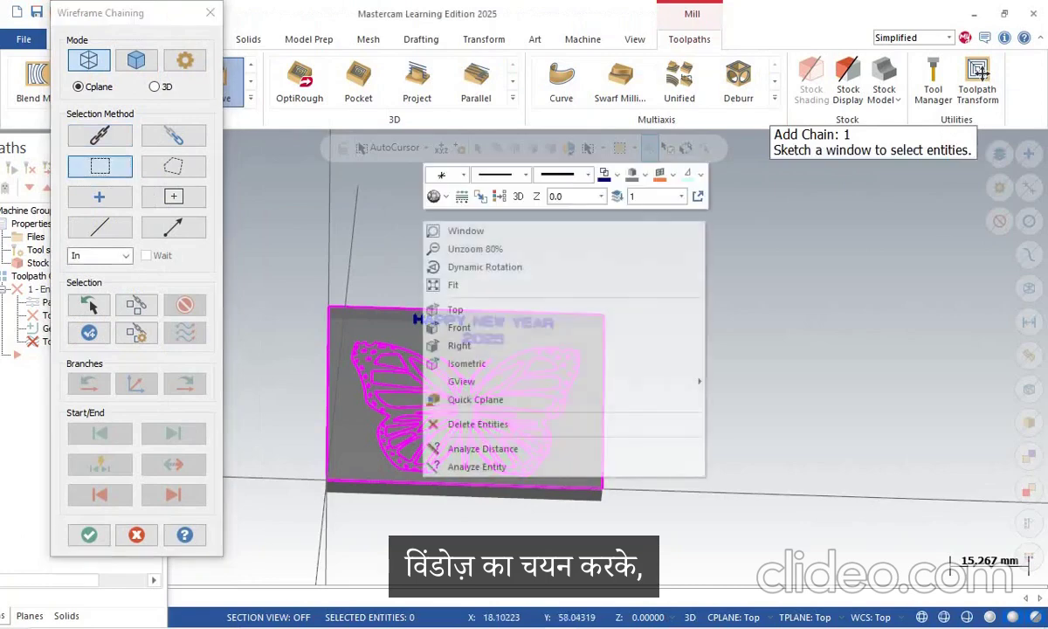
{"action": "left_click", "coordinate": [458, 309]}
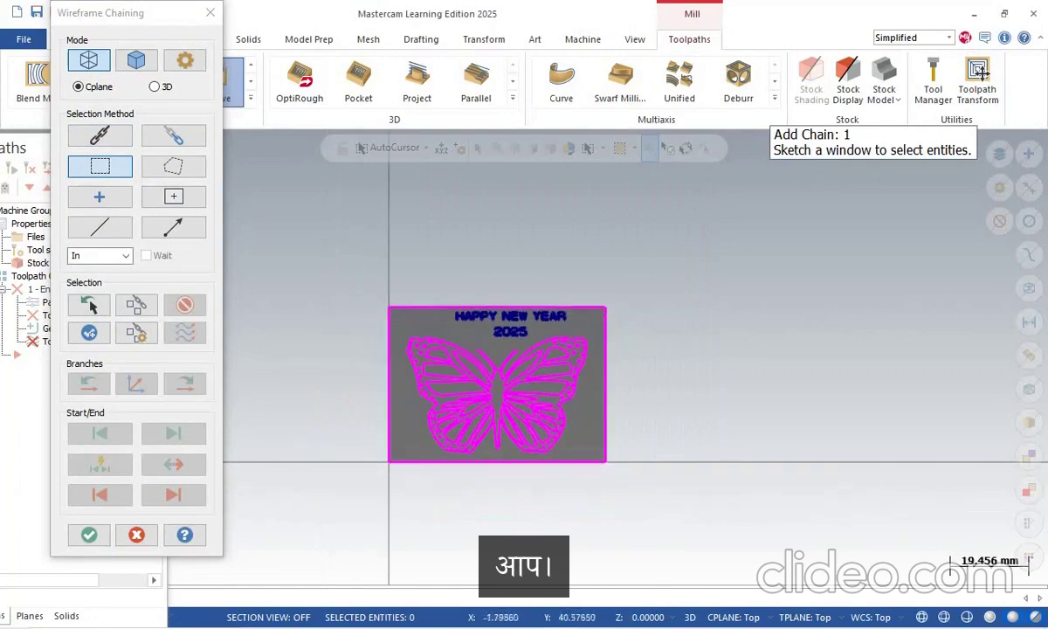
{"action": "mouse_move", "coordinate": [393, 301]}
{"action": "left_mouse_down"}
{"action": "mouse_move", "coordinate": [595, 461]}
{"action": "mouse_move", "coordinate": [596, 480]}
{"action": "left_mouse_up"}
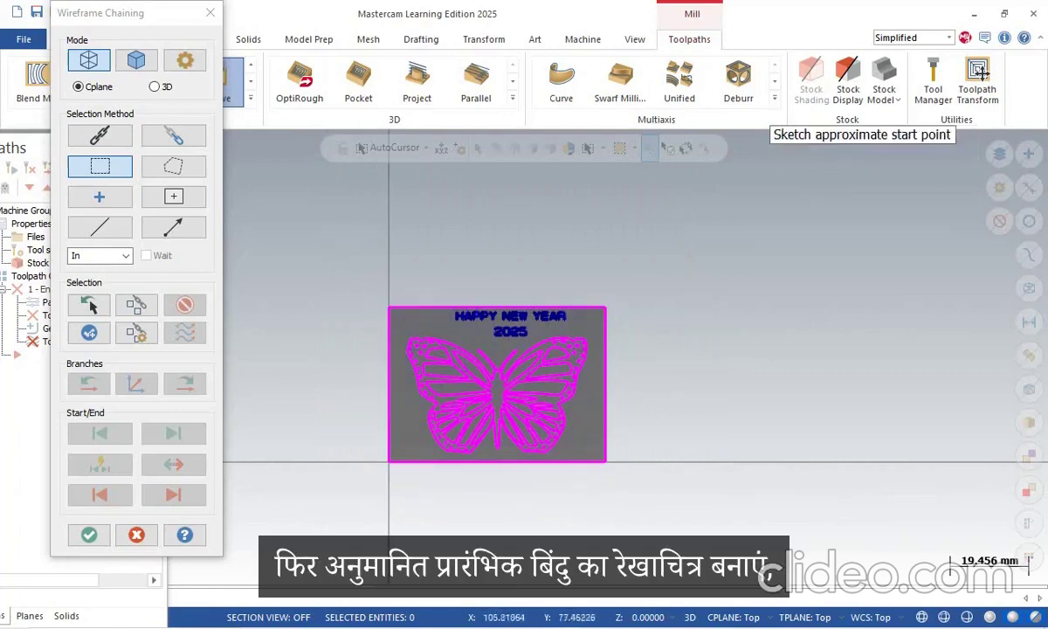
{"action": "scroll", "coordinate": [456, 332], "scroll_direction": "up", "scroll_amount": 5}
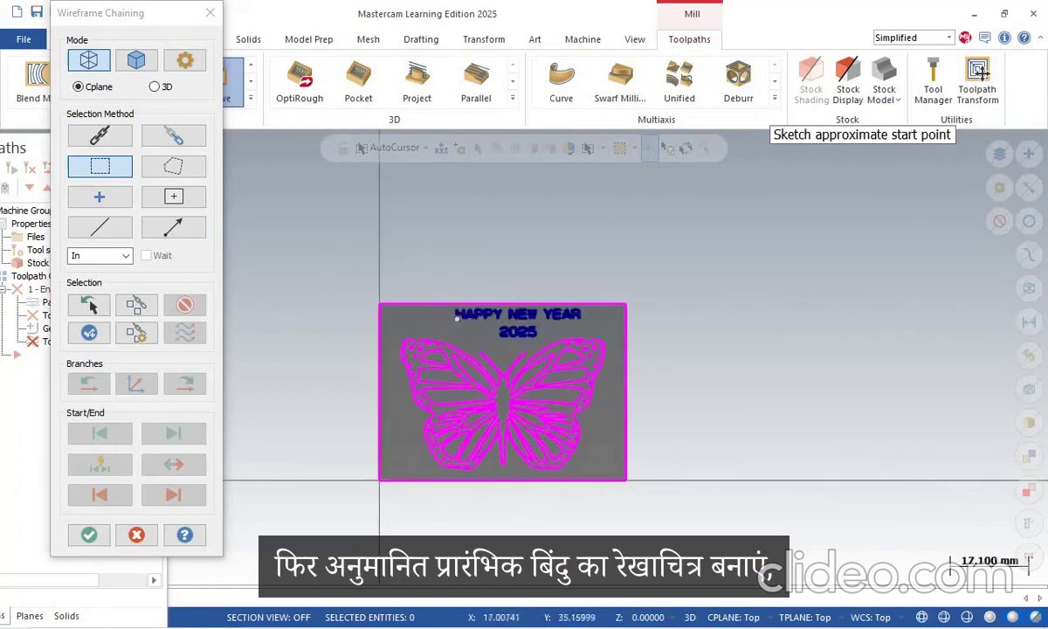
{"action": "scroll", "coordinate": [456, 332], "scroll_direction": "up", "scroll_amount": 1}
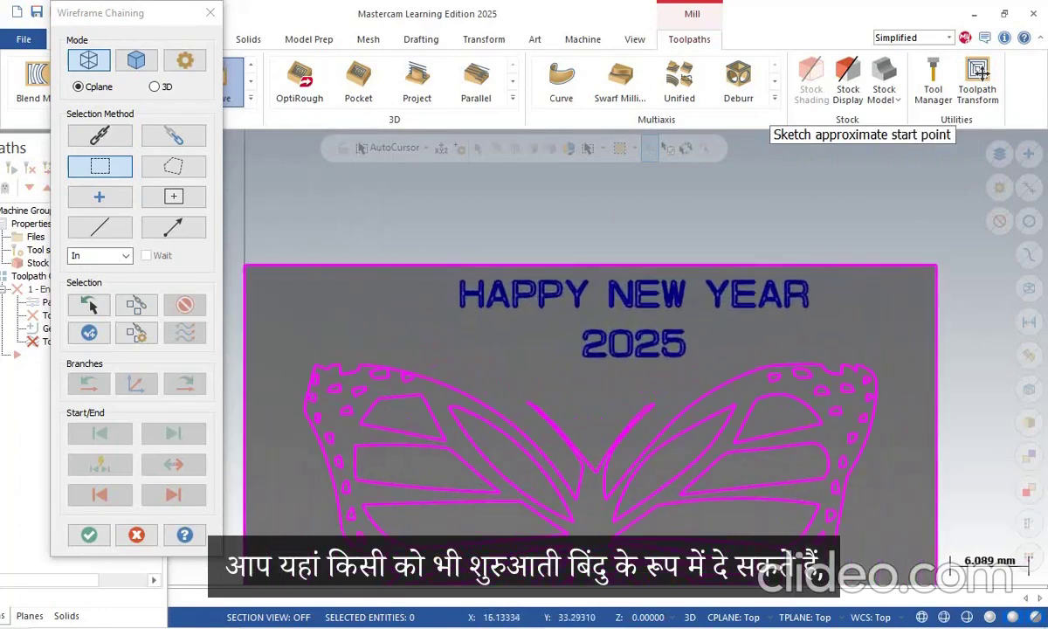
{"action": "left_click", "coordinate": [461, 305]}
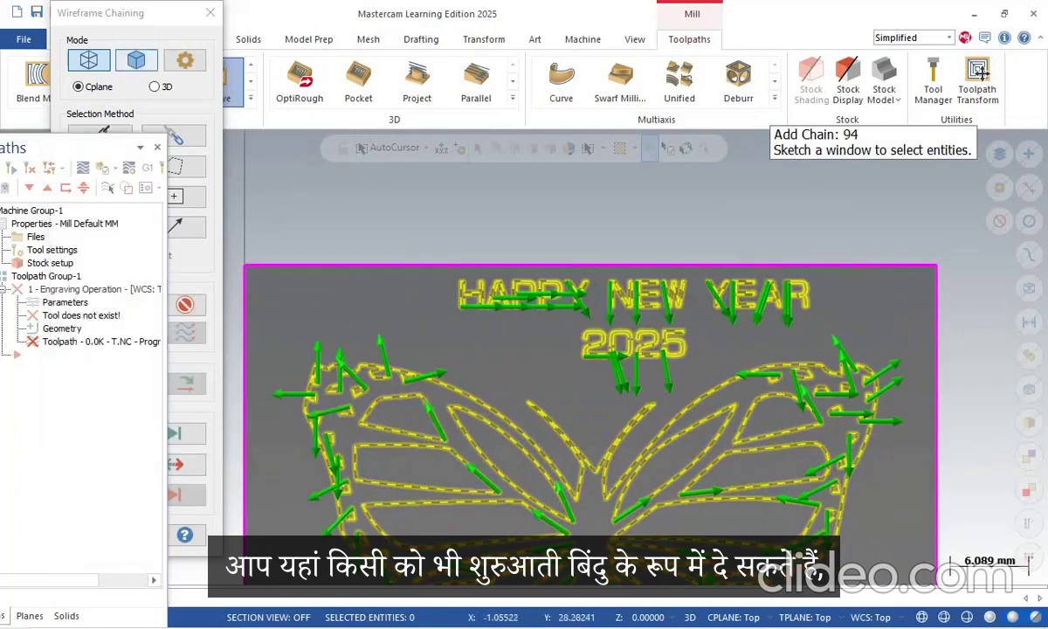
{"action": "left_click", "coordinate": [138, 14]}
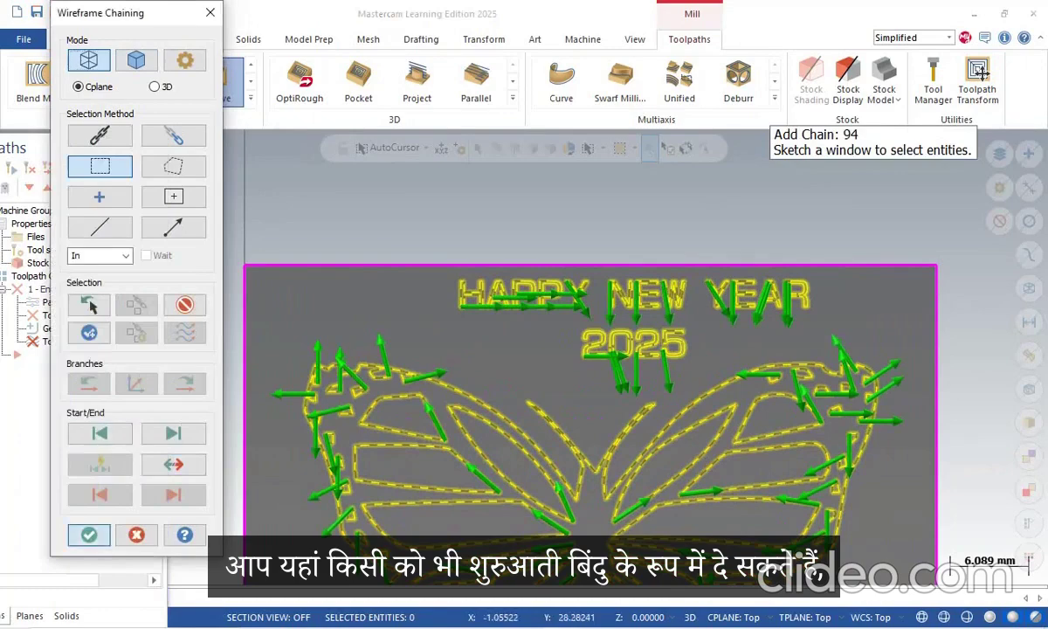
{"action": "left_click", "coordinate": [89, 534]}
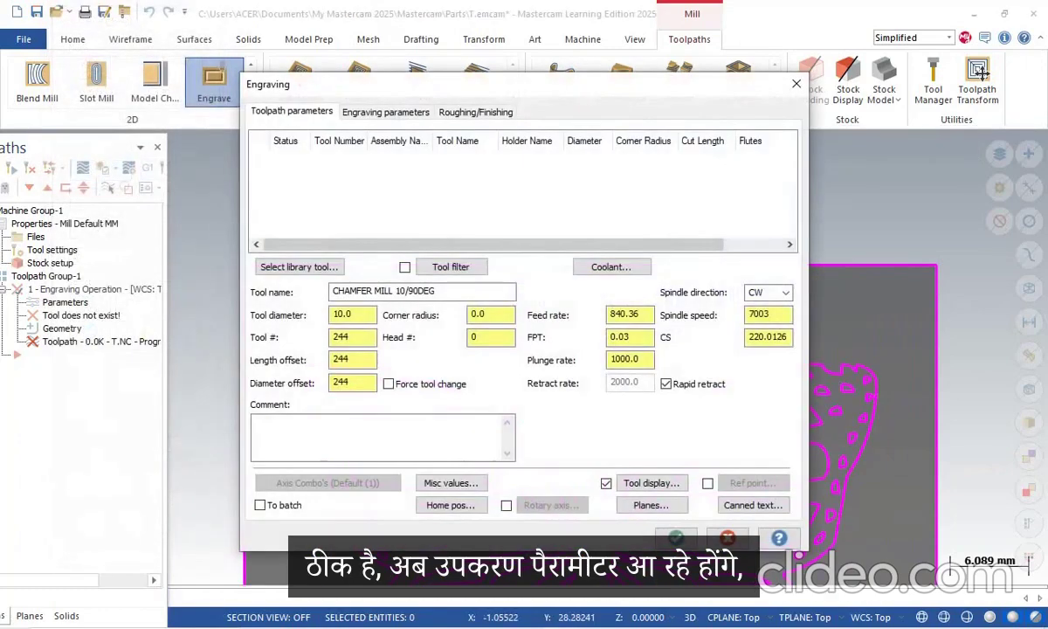
Step: Create an engrave mill with a 6 mm outer diameter, 15° angle and 0.2 mm tip diameter for the engraving toolpath
{"action": "right_click", "coordinate": [426, 177]}
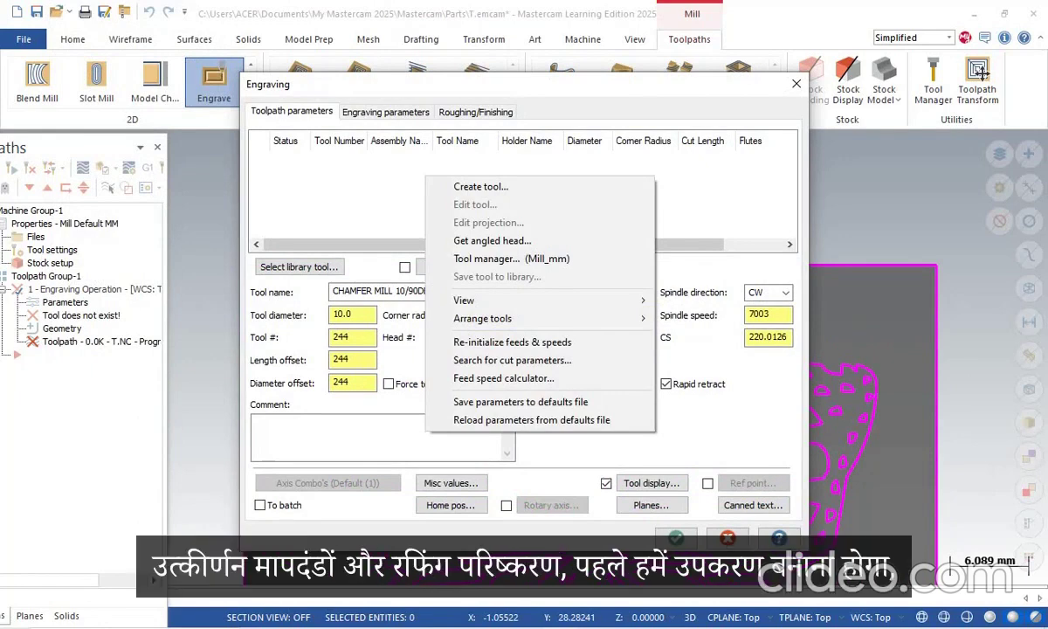
{"action": "left_click", "coordinate": [481, 186]}
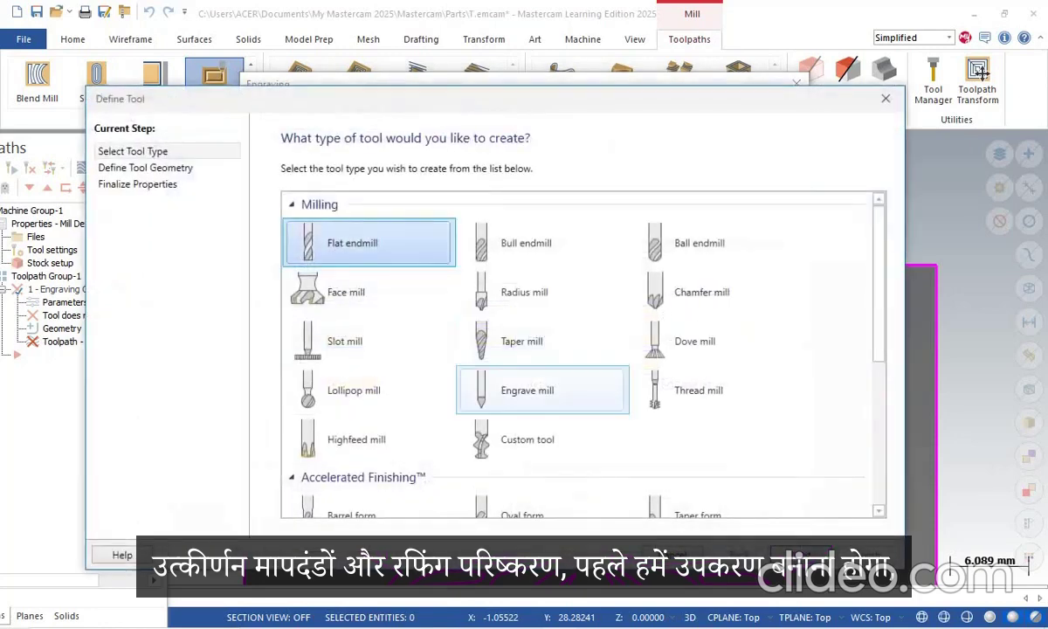
{"action": "left_click", "coordinate": [541, 390]}
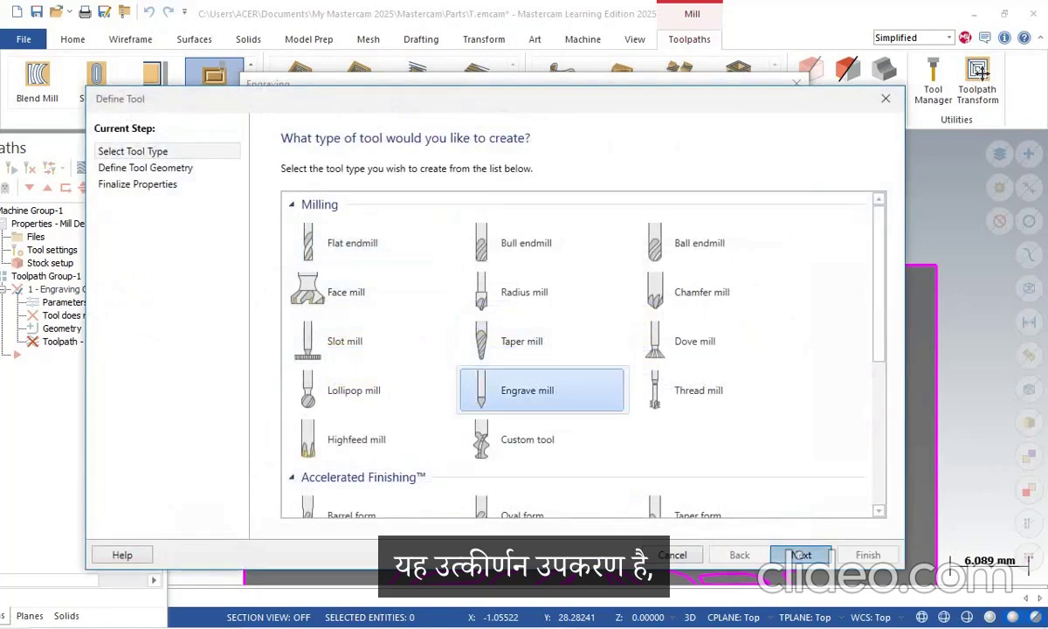
{"action": "left_click", "coordinate": [801, 554]}
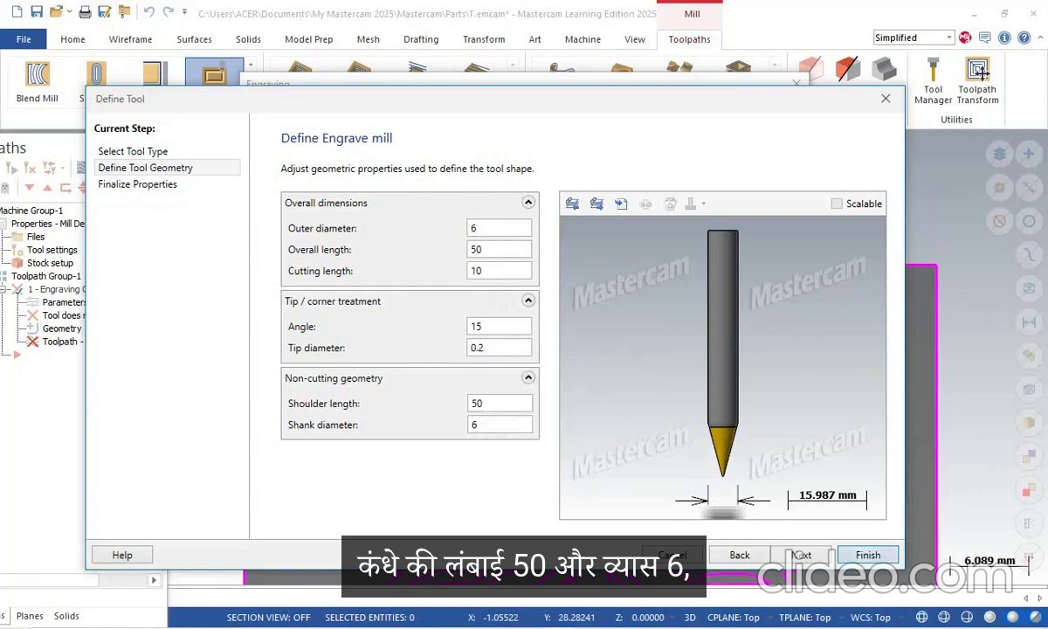
{"action": "left_click", "coordinate": [869, 555]}
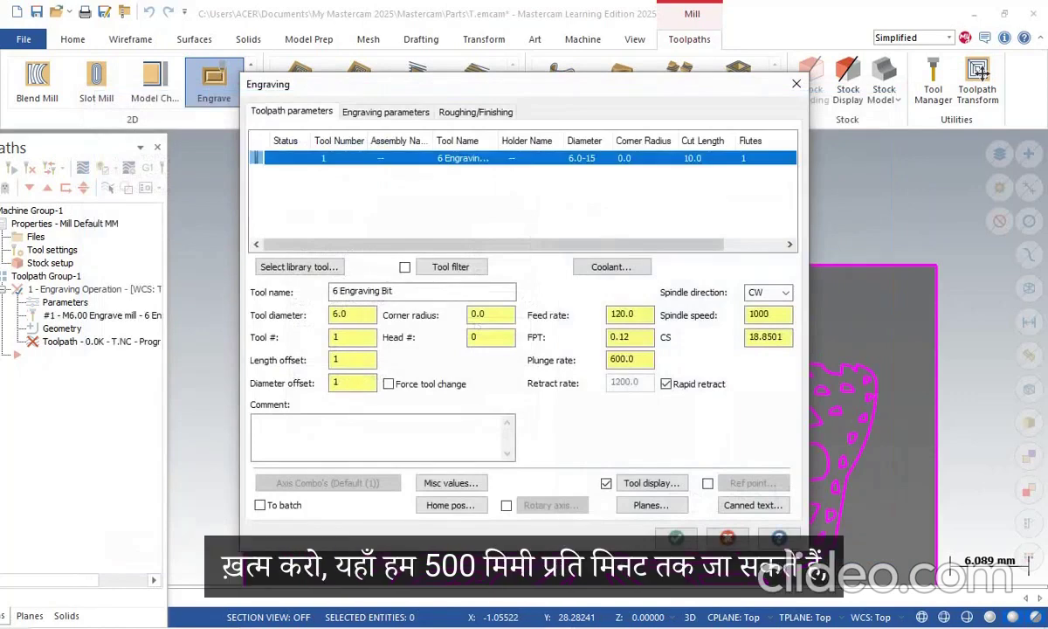
Step: Set the engraving tool's feed rate to 500 and its spindle speed to 6000
{"action": "double_click", "coordinate": [636, 314]}
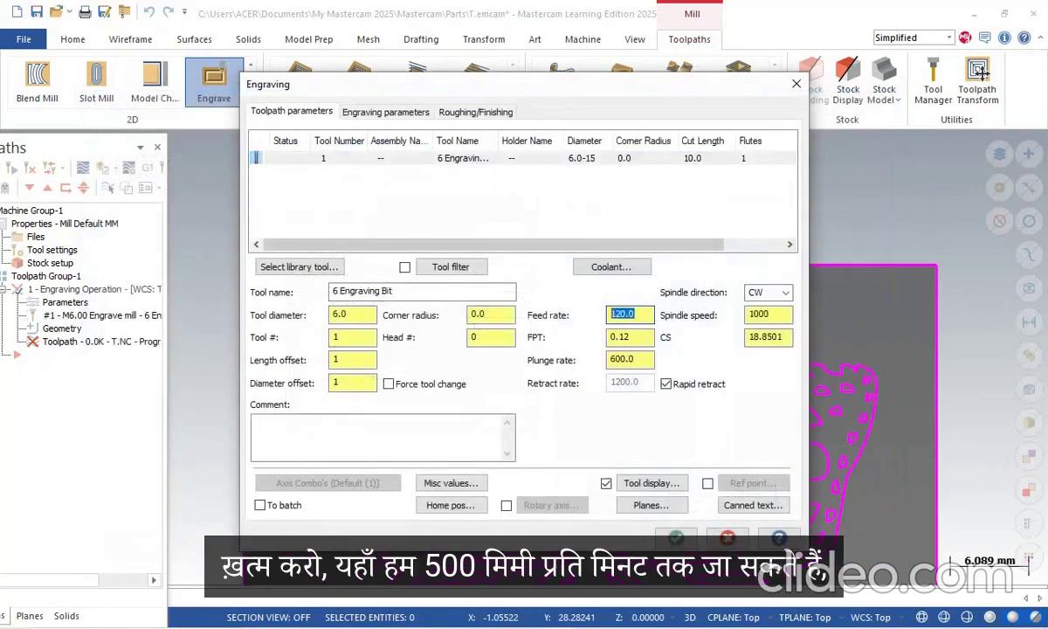
{"action": "type", "text": "500"}
{"action": "key", "text": "Tab"}
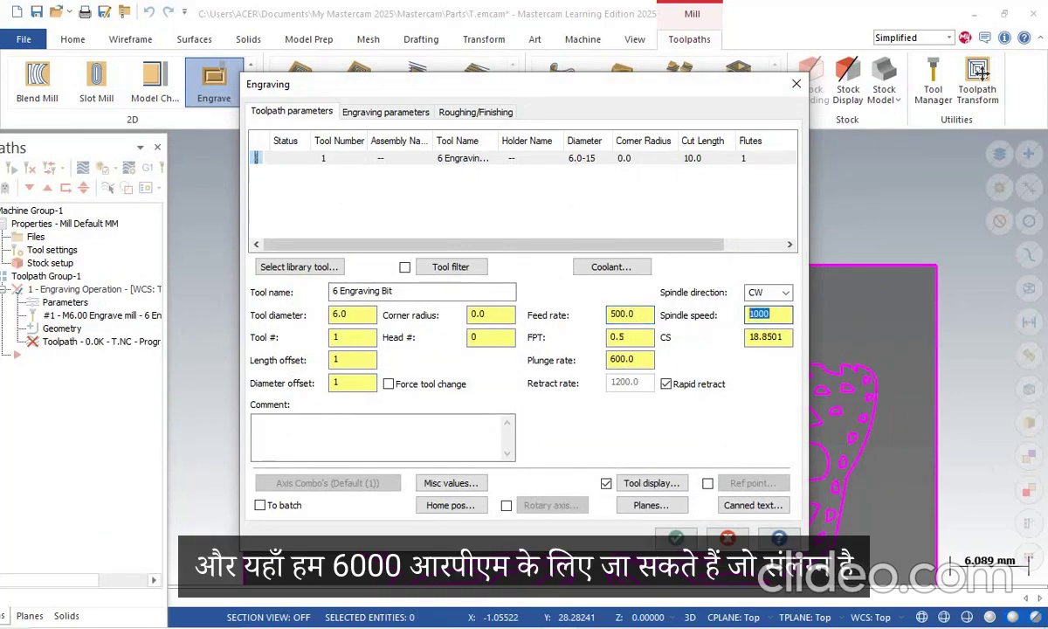
{"action": "type", "text": "6000"}
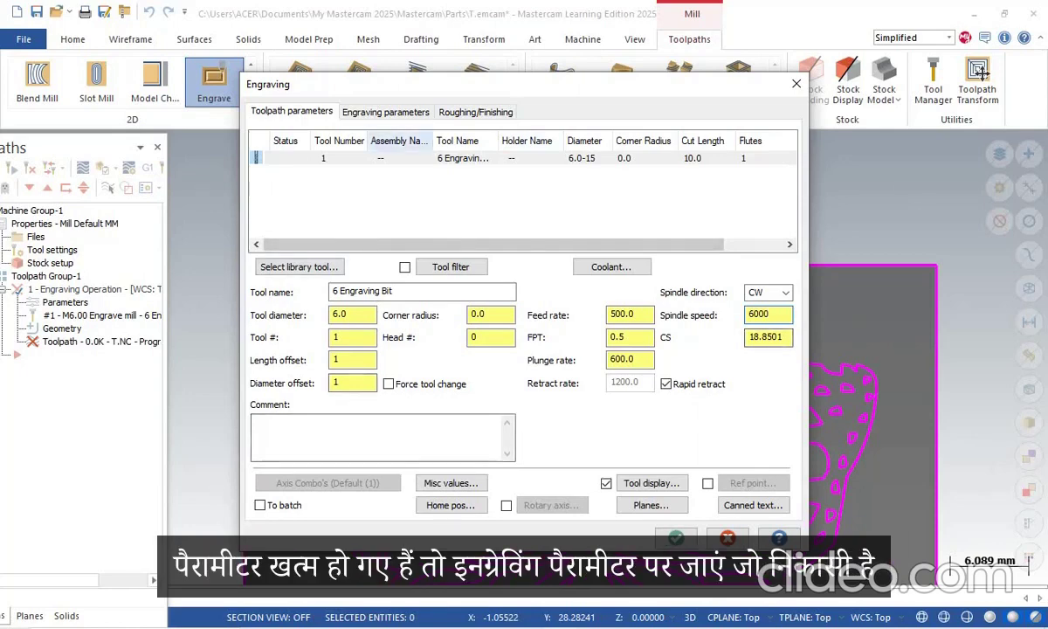
Step: Enable a 20 mm clearance only at the start and end of the operation, and set the retract plane to 10 mm
{"action": "left_click", "coordinate": [385, 112]}
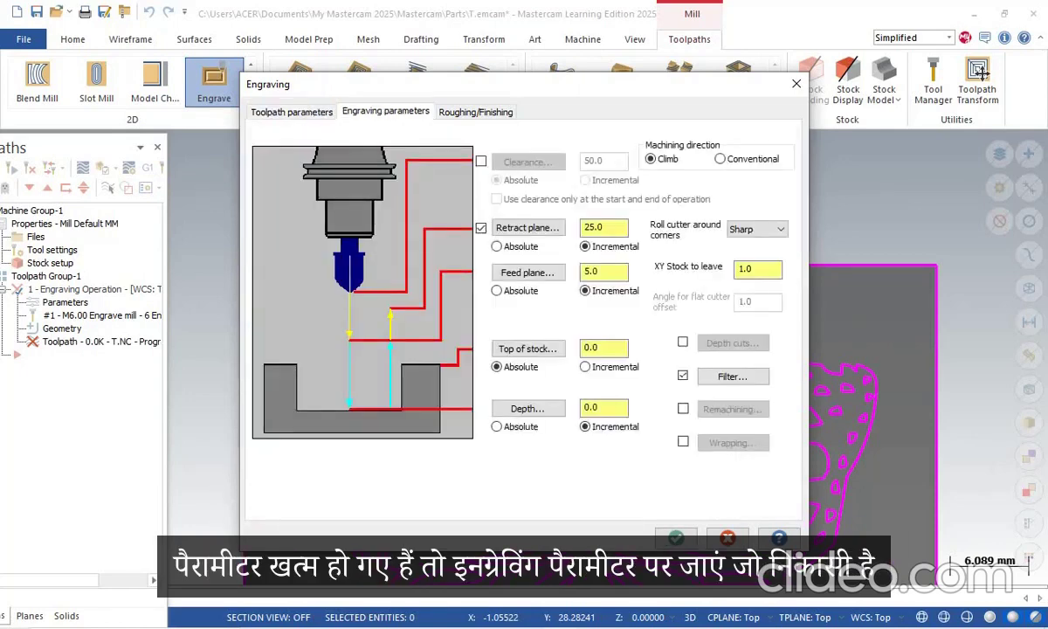
{"action": "left_click", "coordinate": [480, 161]}
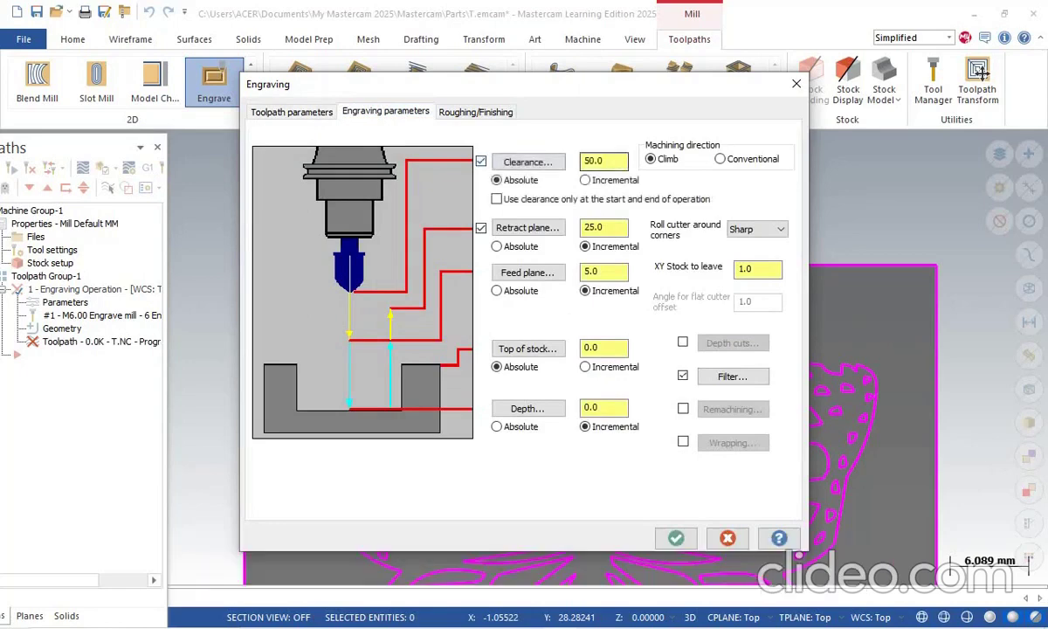
{"action": "left_click", "coordinate": [496, 199]}
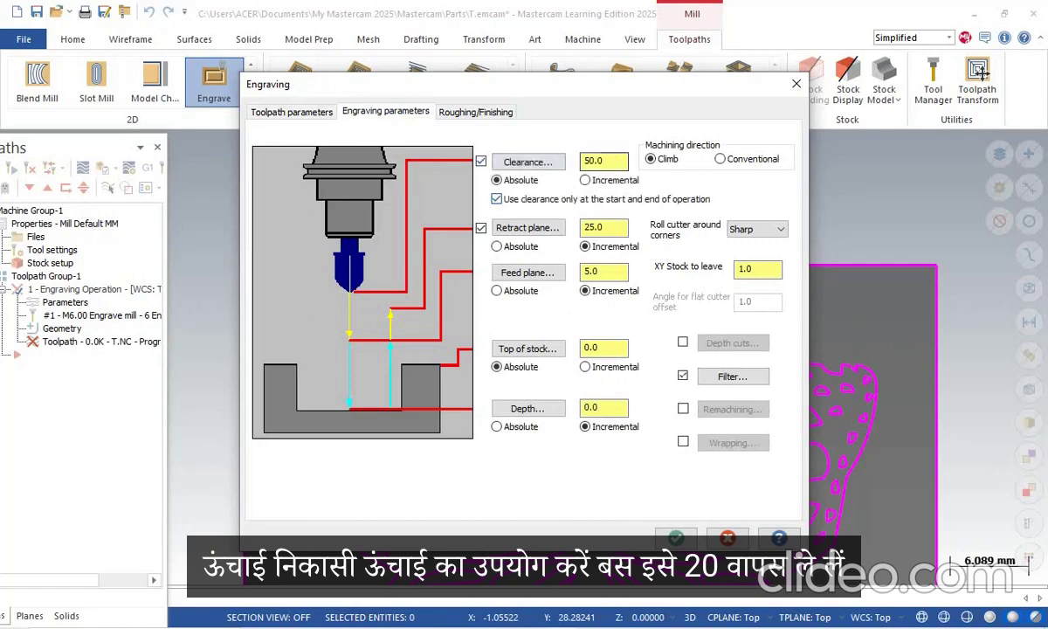
{"action": "double_click", "coordinate": [600, 160]}
{"action": "type", "text": "20"}
{"action": "double_click", "coordinate": [603, 227]}
{"action": "type", "text": "1"}
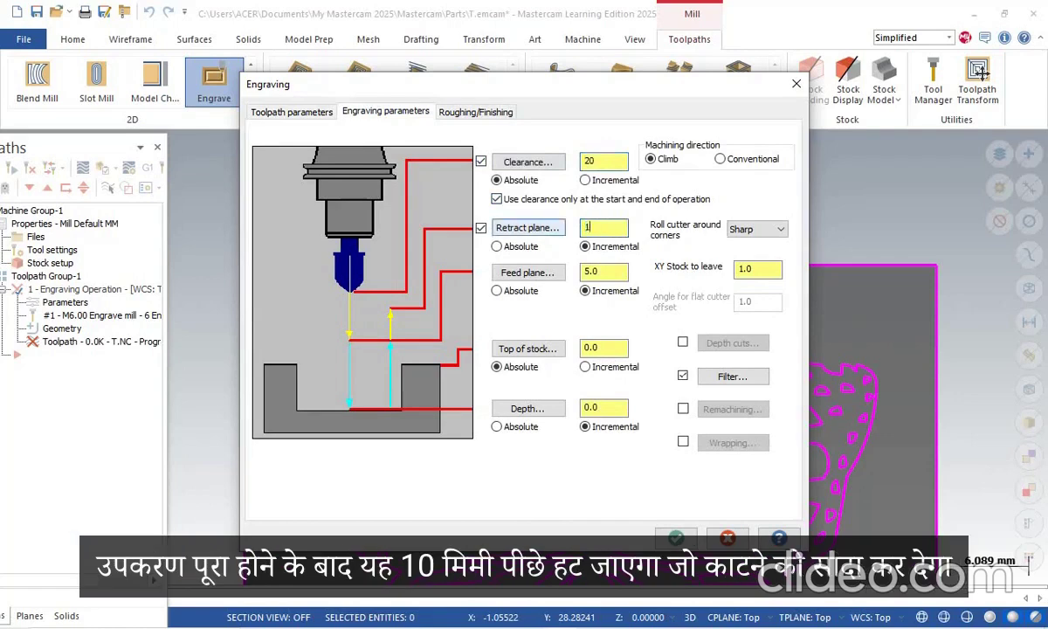
{"action": "type", "text": "0"}
Step: Set the feed plane to 2 mm and the engraving depth to -0.2 mm
{"action": "double_click", "coordinate": [592, 271]}
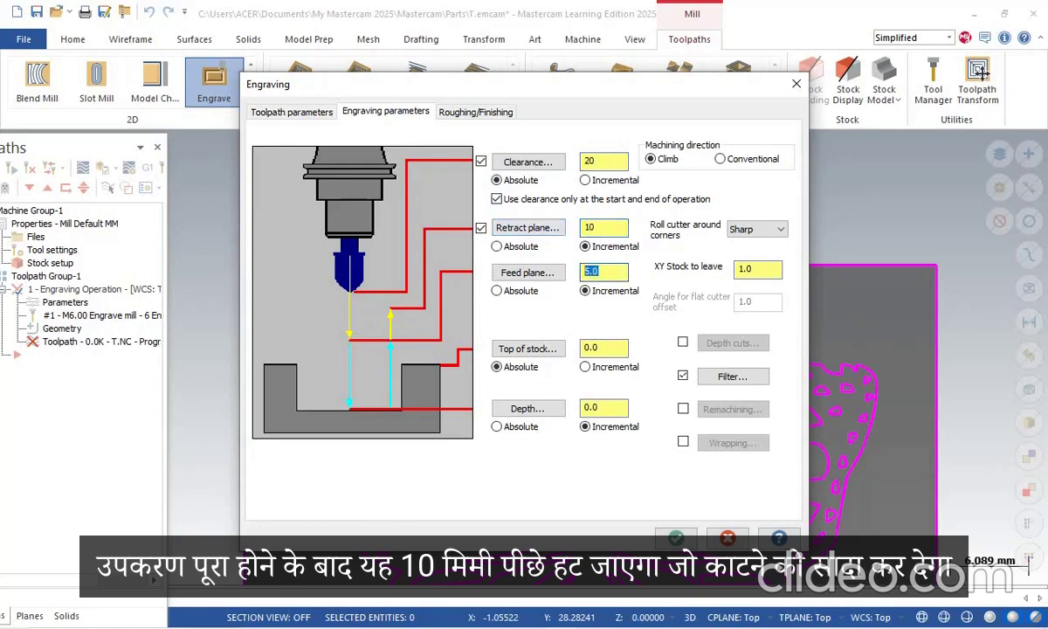
{"action": "type", "text": "2"}
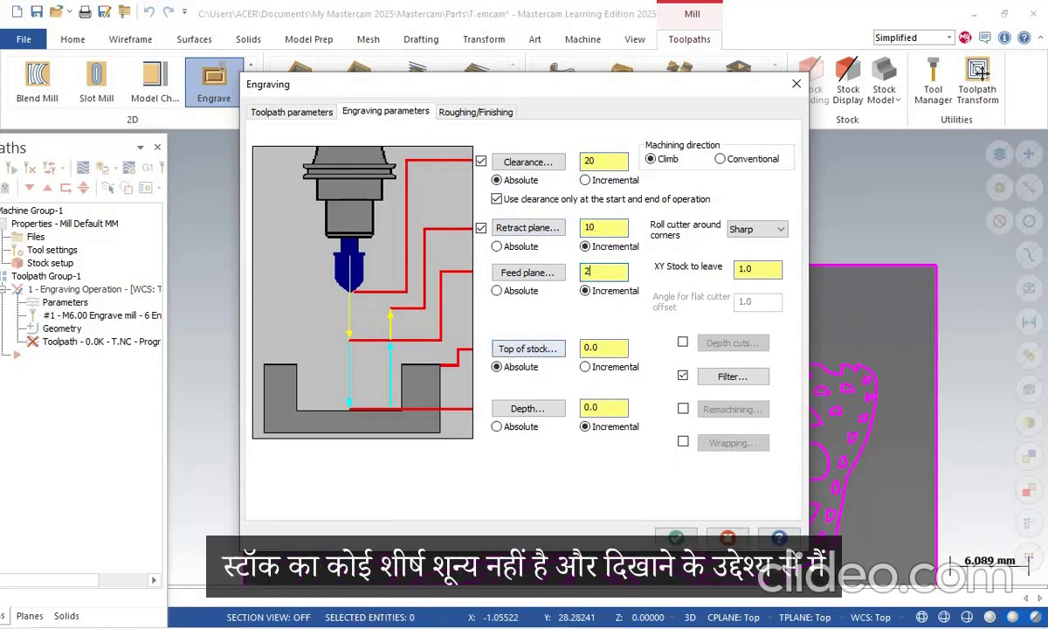
{"action": "left_click_drag", "start_coordinate": [604, 408], "coordinate": [552, 408]}
{"action": "type", "text": "-"}
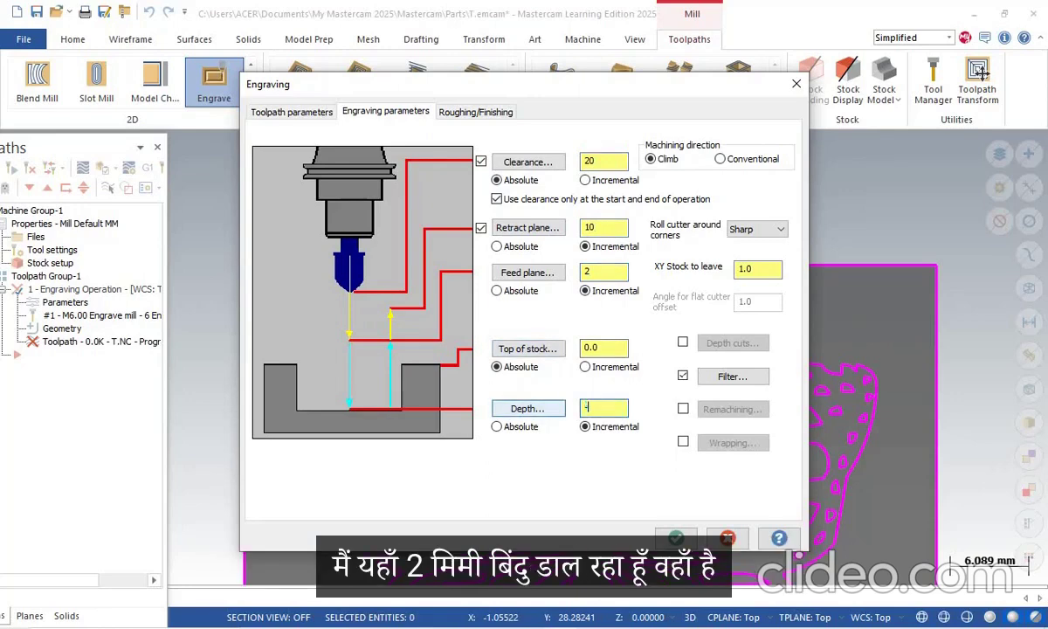
{"action": "type", "text": "0.2"}
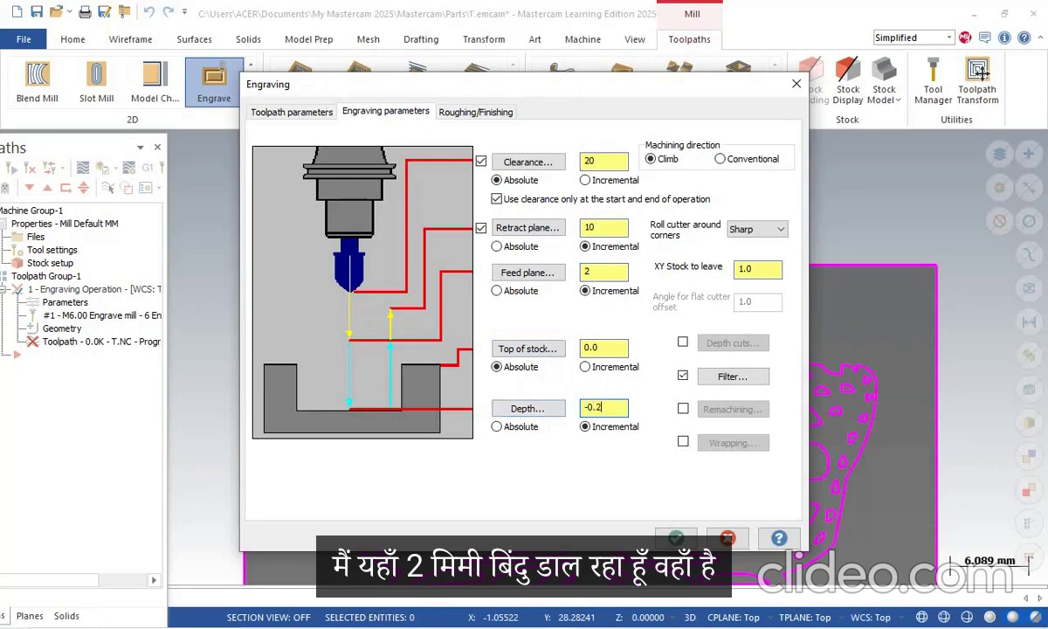
Step: Set the XY stock to leave to 0 and enable depth cuts with 4 equal-depth cuts
{"action": "double_click", "coordinate": [749, 269]}
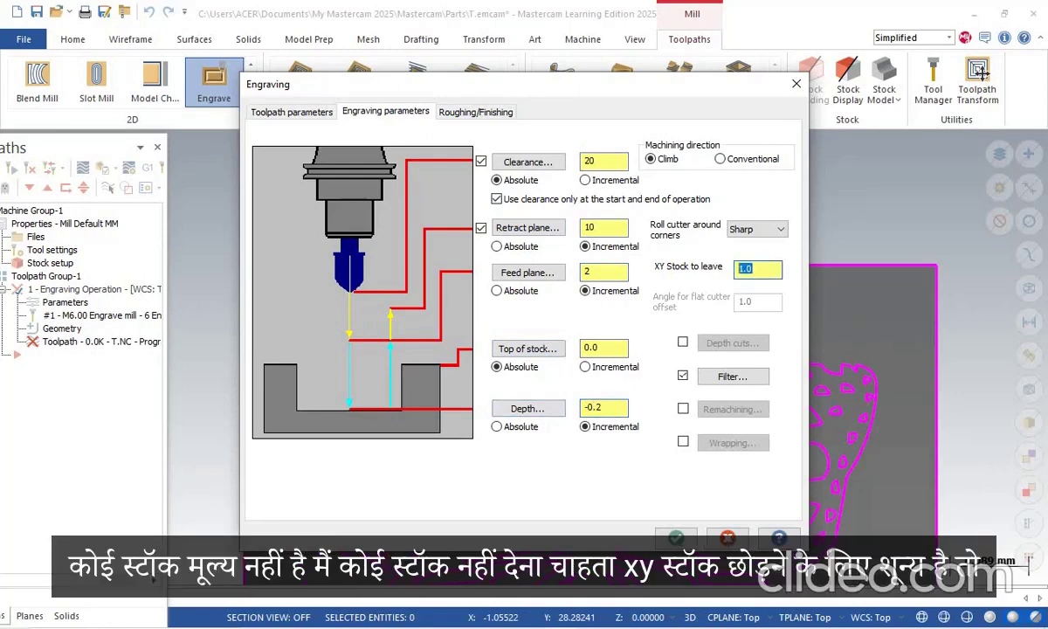
{"action": "type", "text": "0"}
{"action": "left_click", "coordinate": [683, 343]}
{"action": "left_click", "coordinate": [733, 343]}
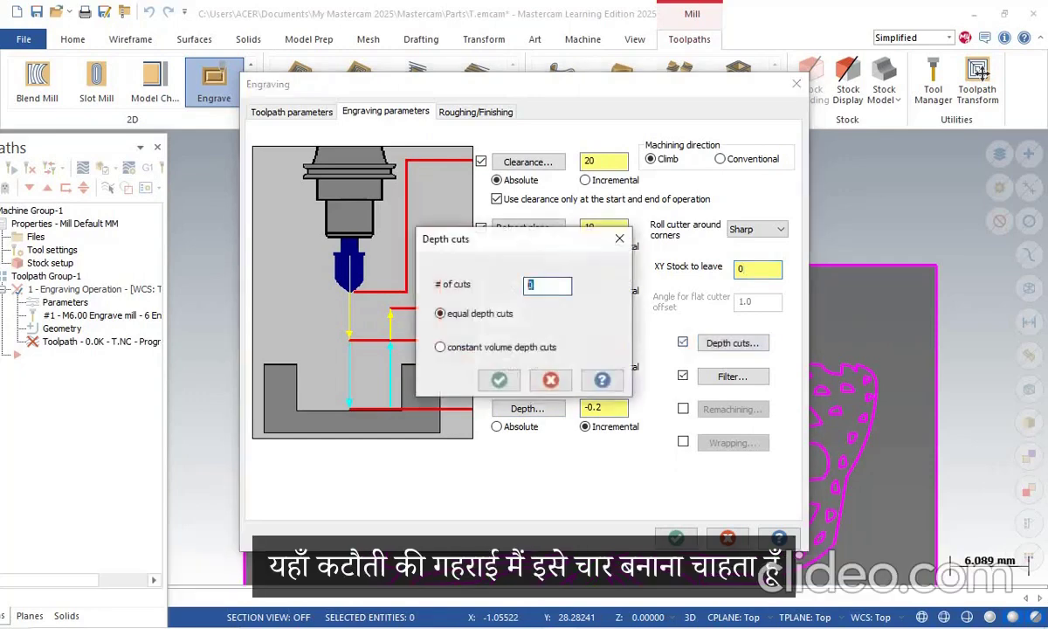
{"action": "type", "text": "4"}
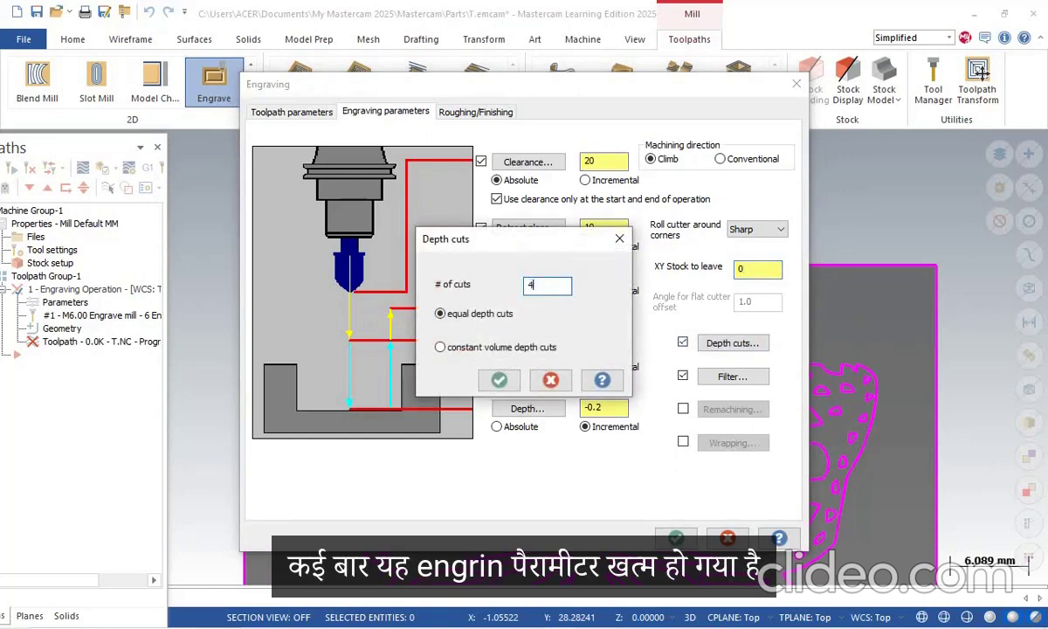
{"action": "key", "text": "Return"}
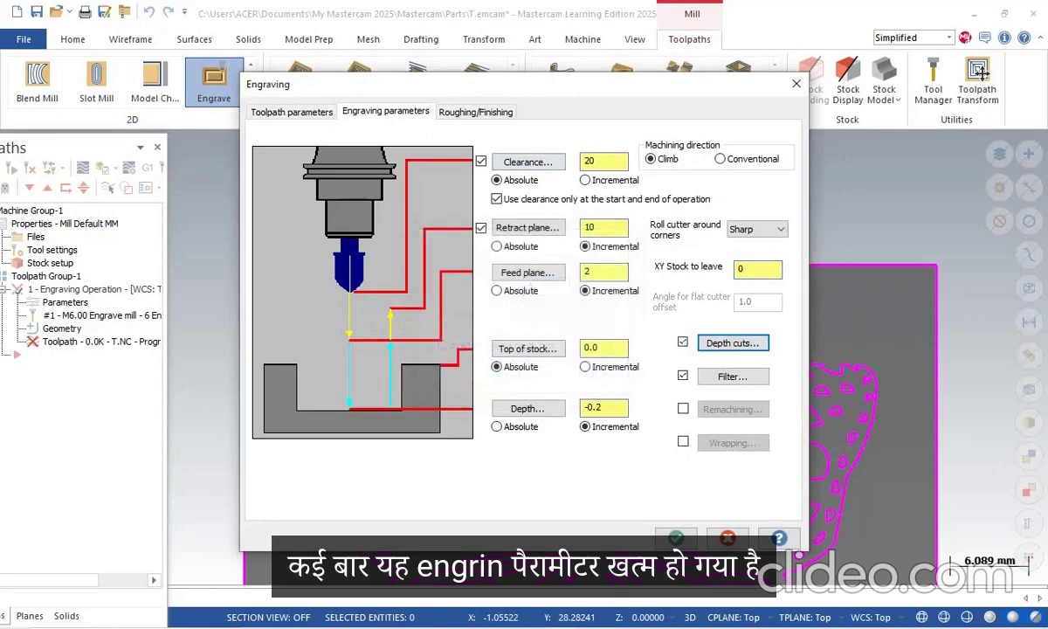
Step: Make the engraving depth, feed plane and retract plane absolute instead of incremental
{"action": "left_click", "coordinate": [496, 426]}
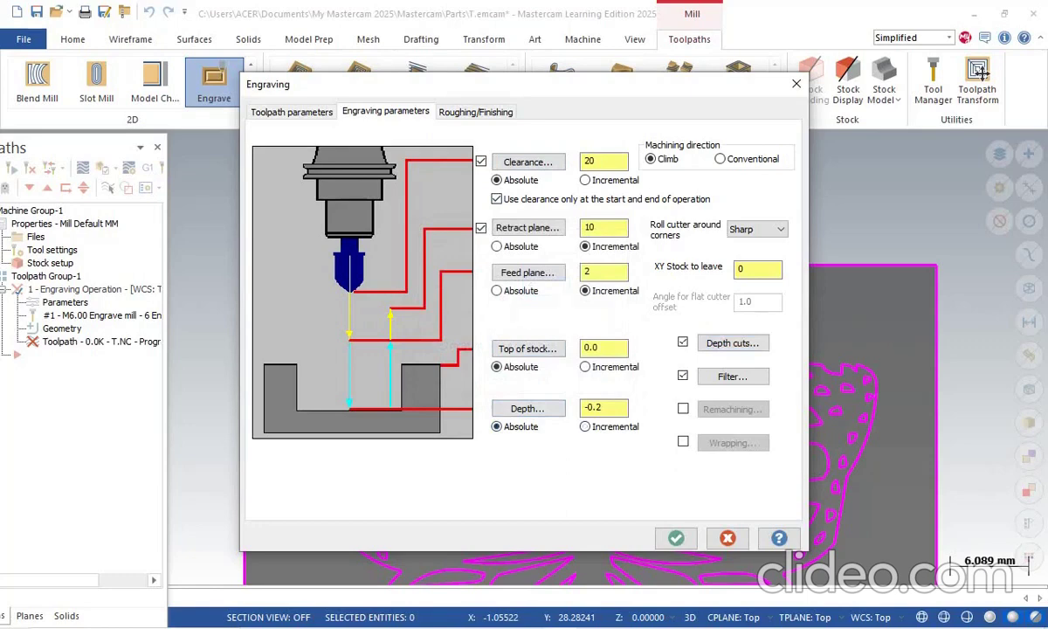
{"action": "left_click", "coordinate": [496, 290]}
{"action": "left_click", "coordinate": [496, 246]}
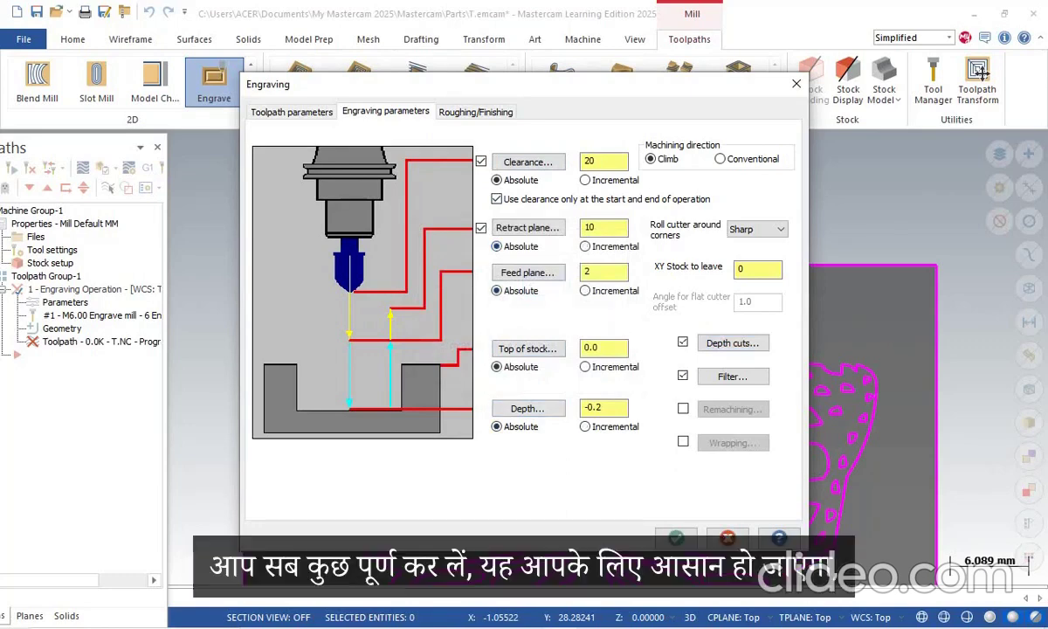
Step: Enable roughing with the Parallel Spiral pattern and have the operation rough first, then finish
{"action": "left_click", "coordinate": [475, 111]}
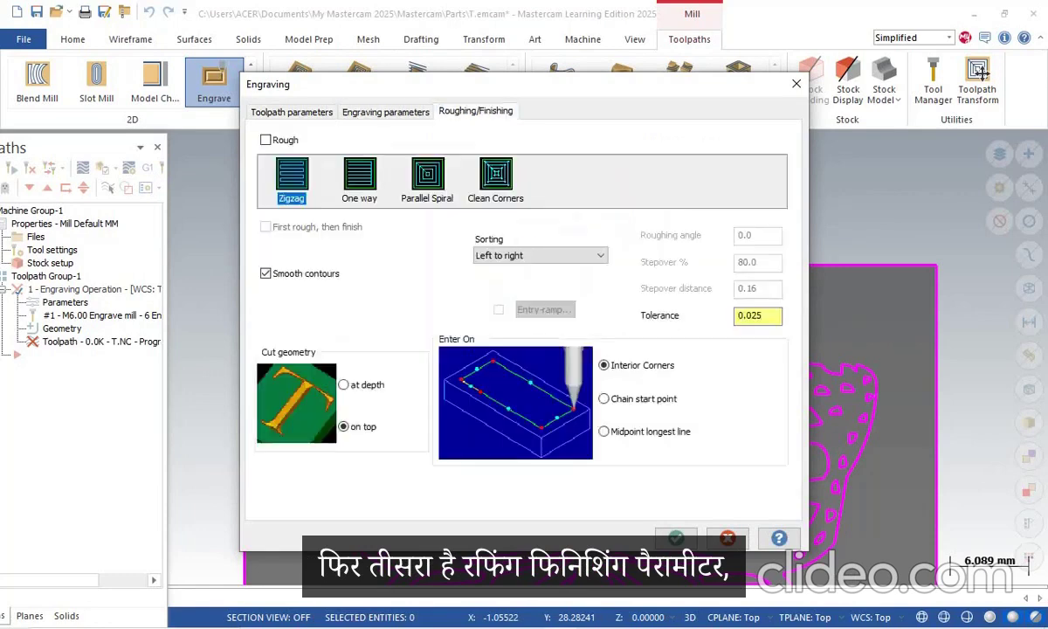
{"action": "left_click", "coordinate": [266, 140]}
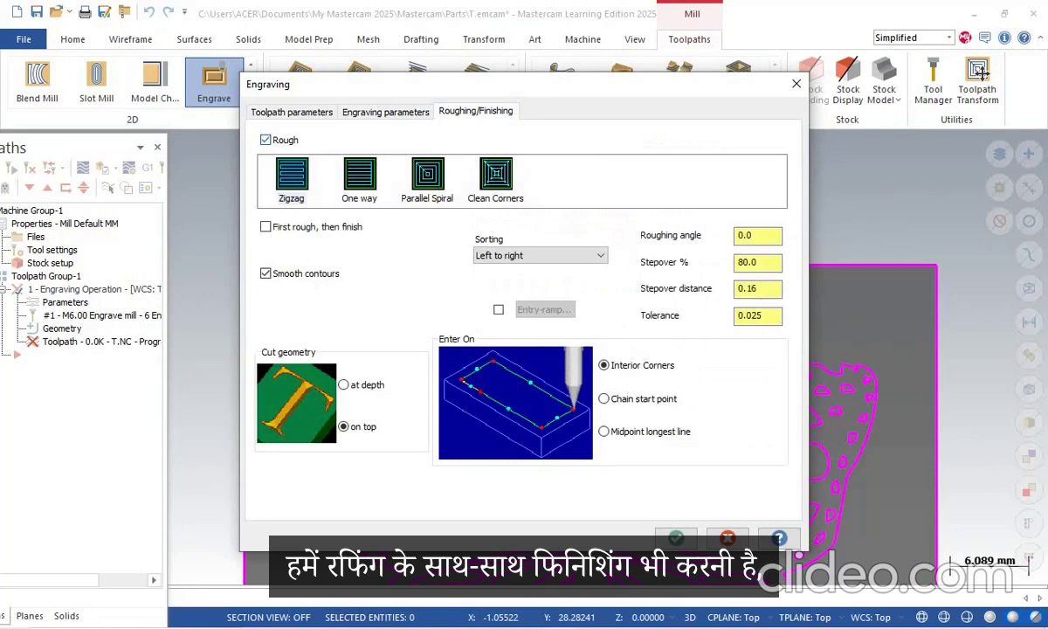
{"action": "left_click", "coordinate": [265, 226]}
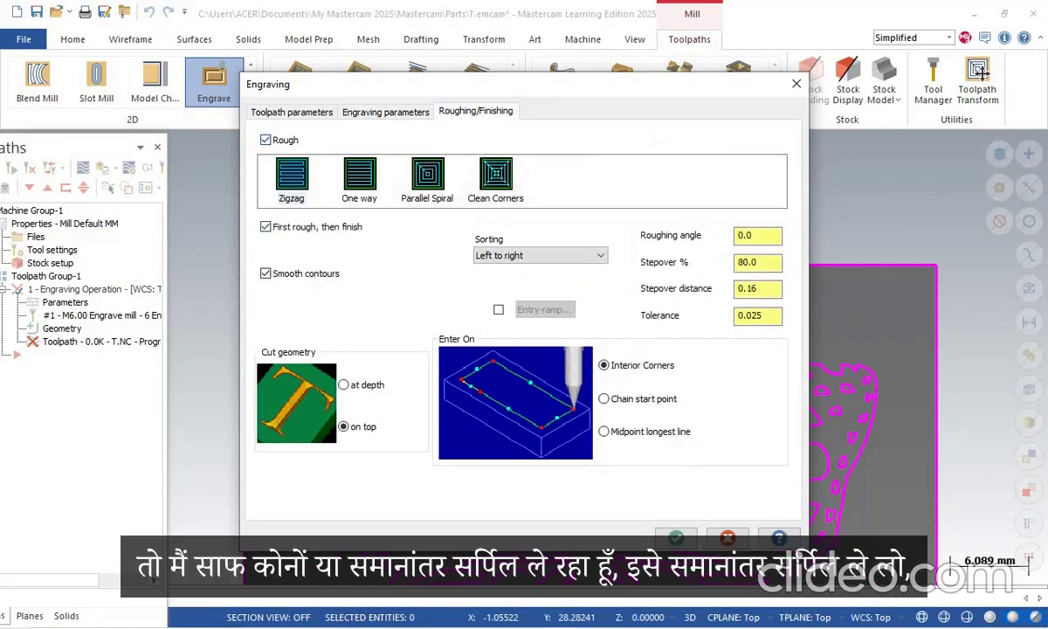
{"action": "left_click", "coordinate": [427, 174]}
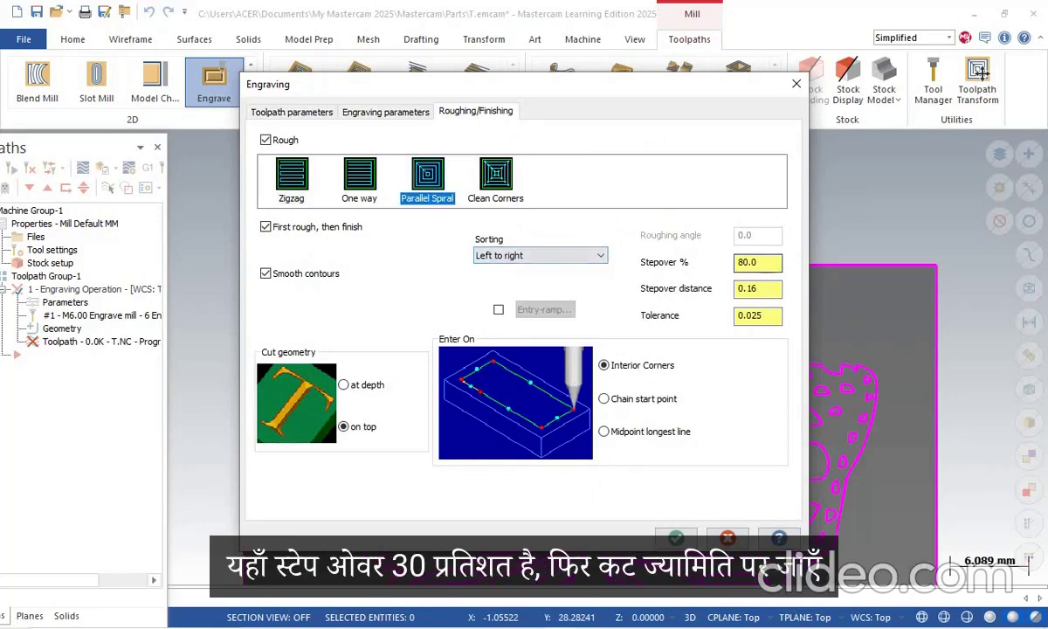
Step: Set the roughing stepover to 30%, cut the geometry at depth, and generate the engraving toolpath
{"action": "left_click_drag", "start_coordinate": [759, 263], "coordinate": [737, 263]}
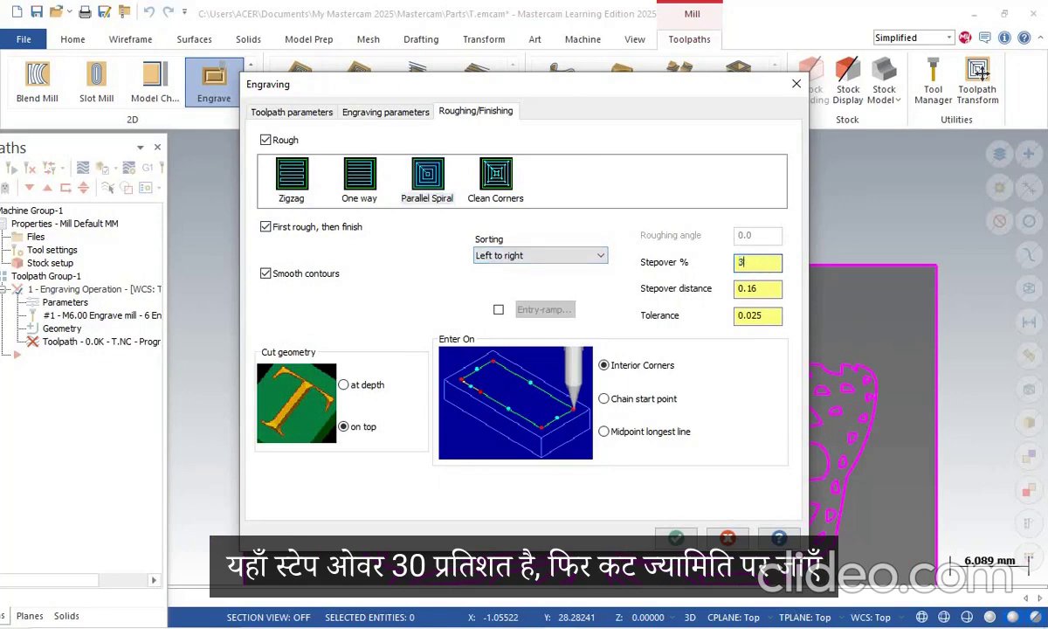
{"action": "type", "text": "30"}
{"action": "left_click", "coordinate": [344, 385]}
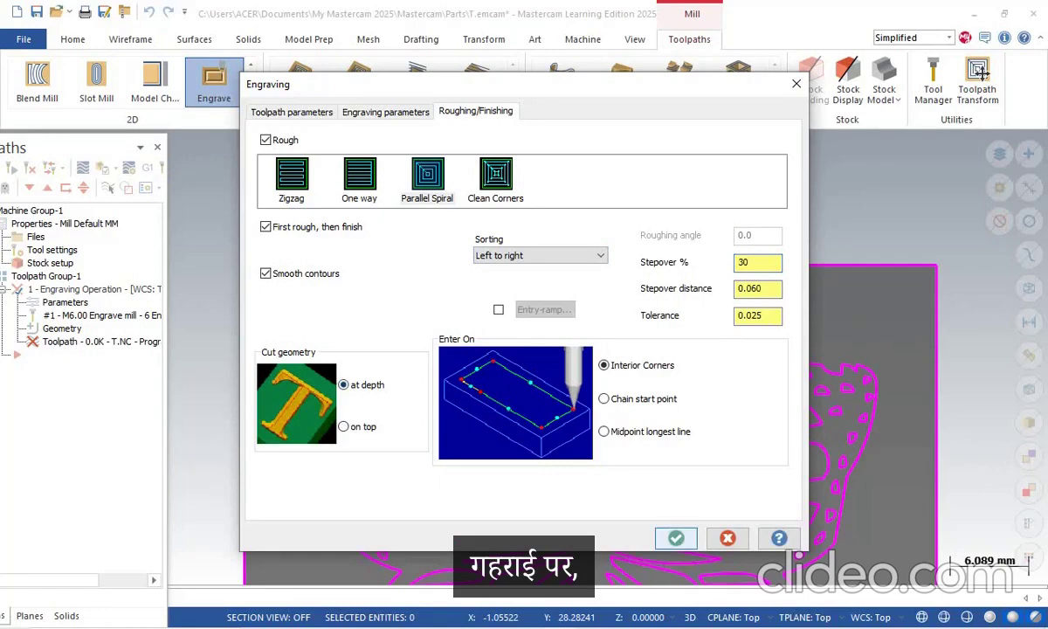
{"action": "left_click", "coordinate": [676, 538]}
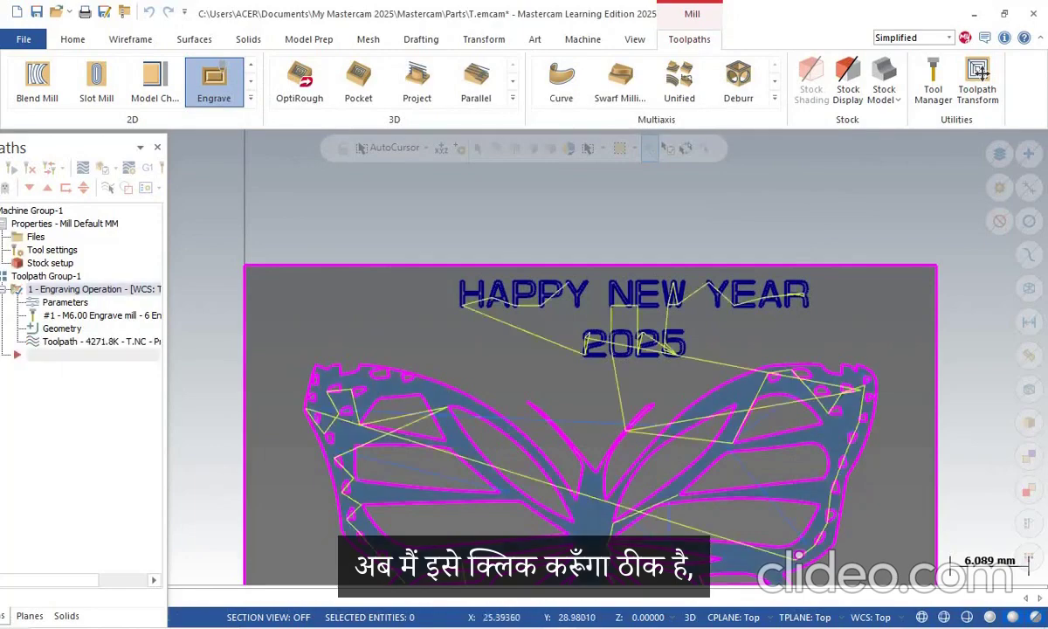
Step: Backplot the engraving operation and play its tool motion over the plate in a tilted 3D view
{"action": "scroll", "coordinate": [573, 382], "scroll_direction": "down", "scroll_amount": 5}
{"action": "scroll", "coordinate": [569, 384], "scroll_direction": "down", "scroll_amount": 1}
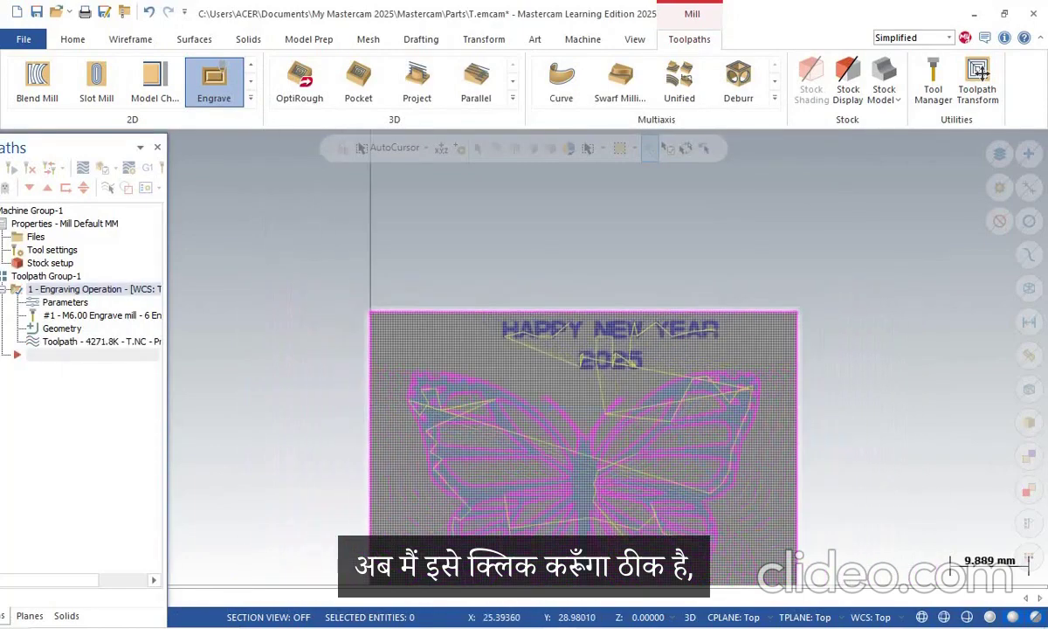
{"action": "right_click", "coordinate": [332, 249]}
{"action": "left_click", "coordinate": [360, 312]}
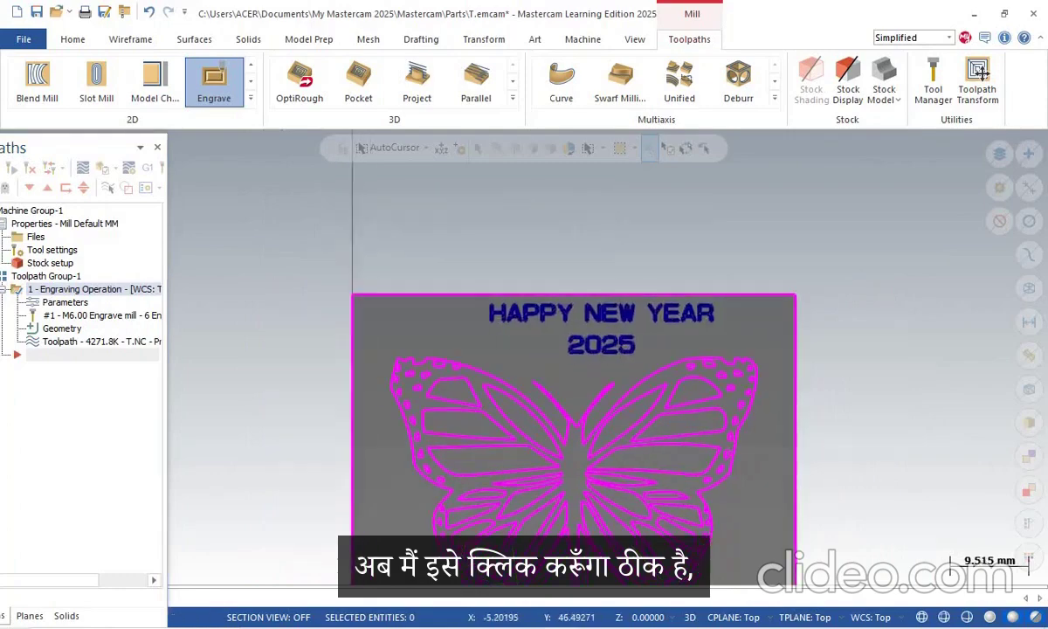
{"action": "scroll", "coordinate": [199, 339], "scroll_direction": "down", "scroll_amount": 1}
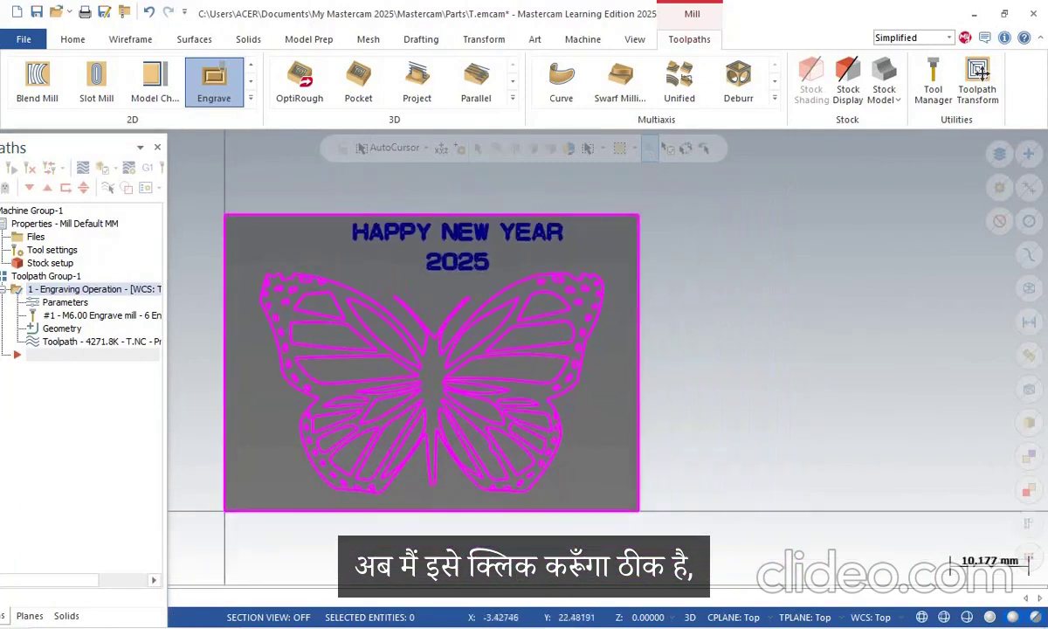
{"action": "mouse_move", "coordinate": [199, 337]}
{"action": "middle_mouse_down"}
{"action": "mouse_move", "coordinate": [203, 278]}
{"action": "mouse_move", "coordinate": [209, 336]}
{"action": "mouse_move", "coordinate": [214, 249]}
{"action": "mouse_move", "coordinate": [186, 255]}
{"action": "mouse_move", "coordinate": [182, 302]}
{"action": "mouse_move", "coordinate": [179, 262]}
{"action": "mouse_move", "coordinate": [174, 287]}
{"action": "middle_mouse_up"}
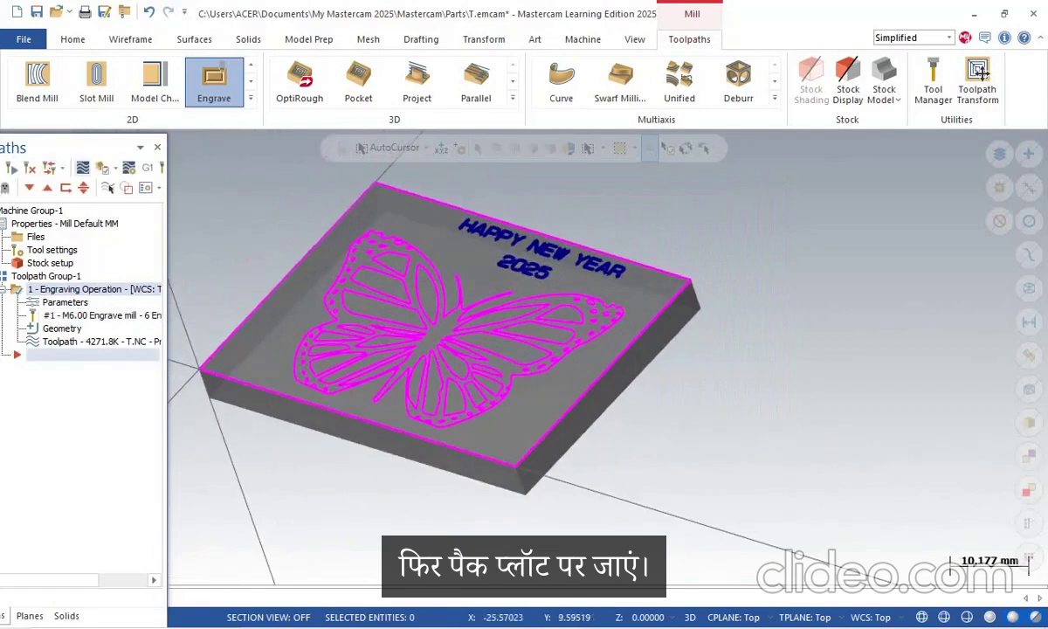
{"action": "left_click", "coordinate": [82, 167]}
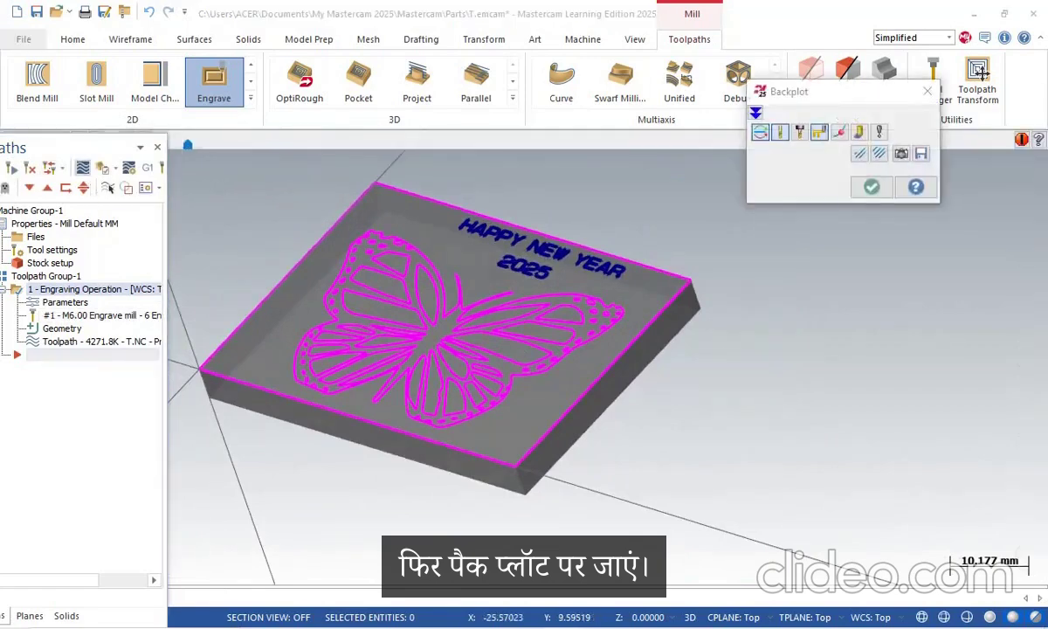
{"action": "left_click_drag", "start_coordinate": [88, 146], "coordinate": [100, 249]}
{"action": "left_click", "coordinate": [9, 139]}
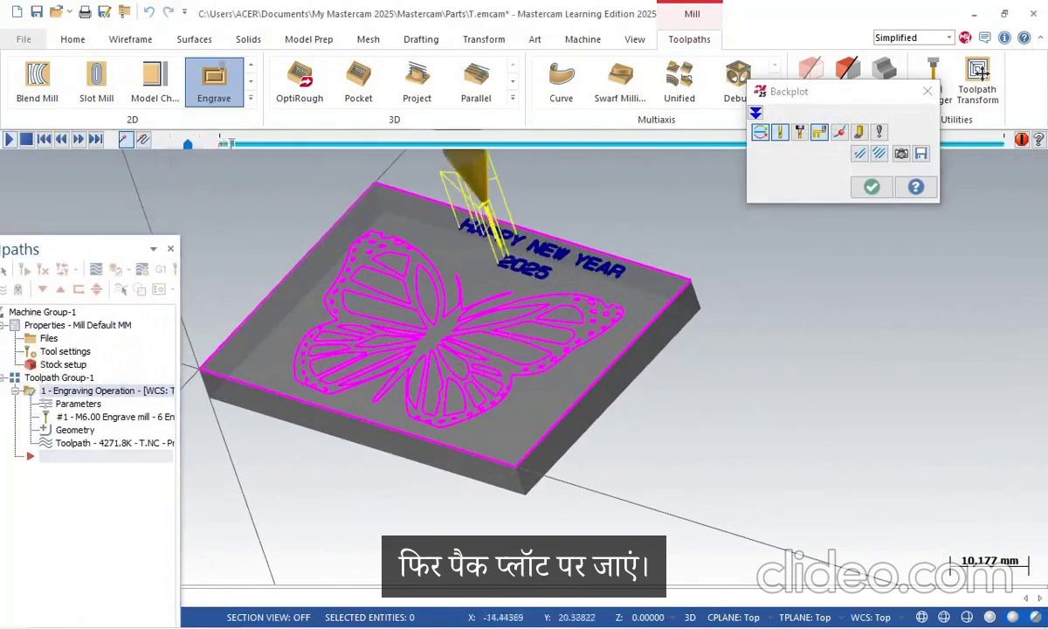
{"action": "scroll", "coordinate": [282, 257], "scroll_direction": "up", "scroll_amount": 7}
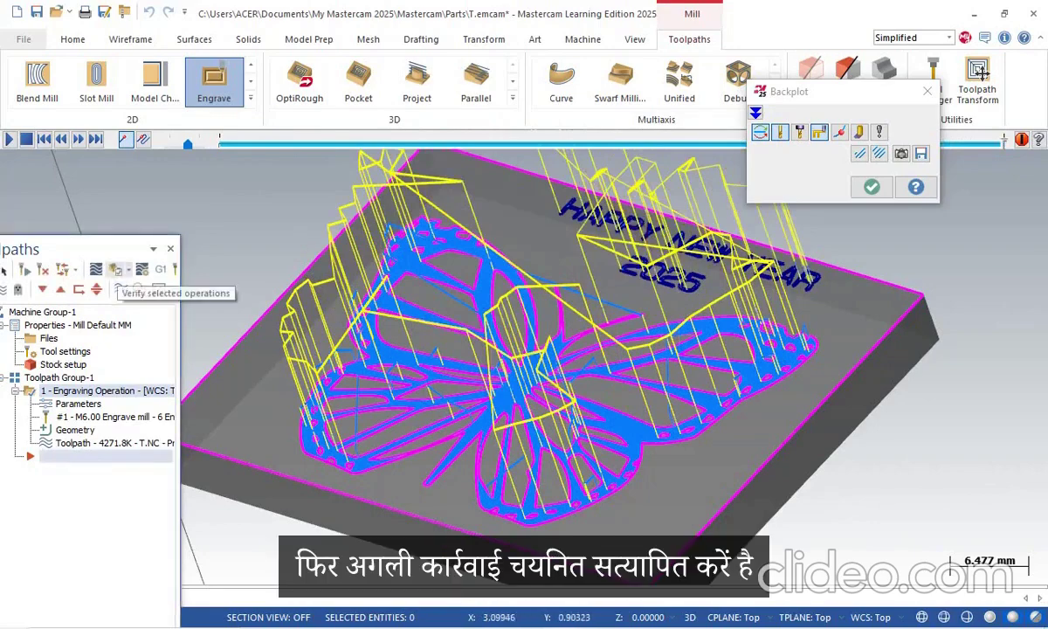
Step: Verify the engraving operation in the simulator with the milling holder hidden and play the material removal simulation
{"action": "left_click", "coordinate": [116, 269]}
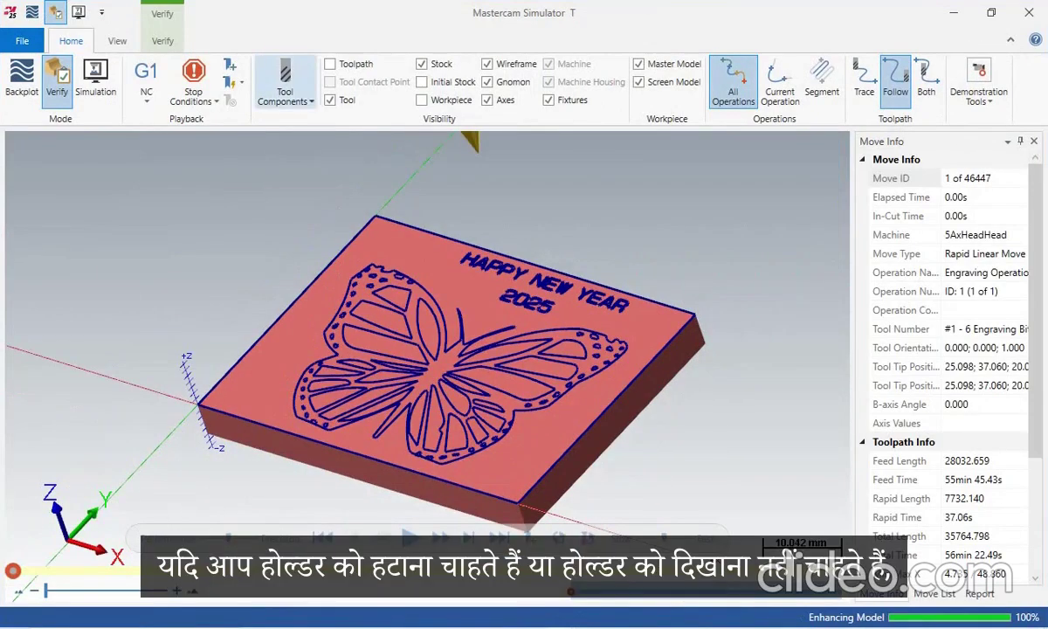
{"action": "left_click", "coordinate": [285, 88]}
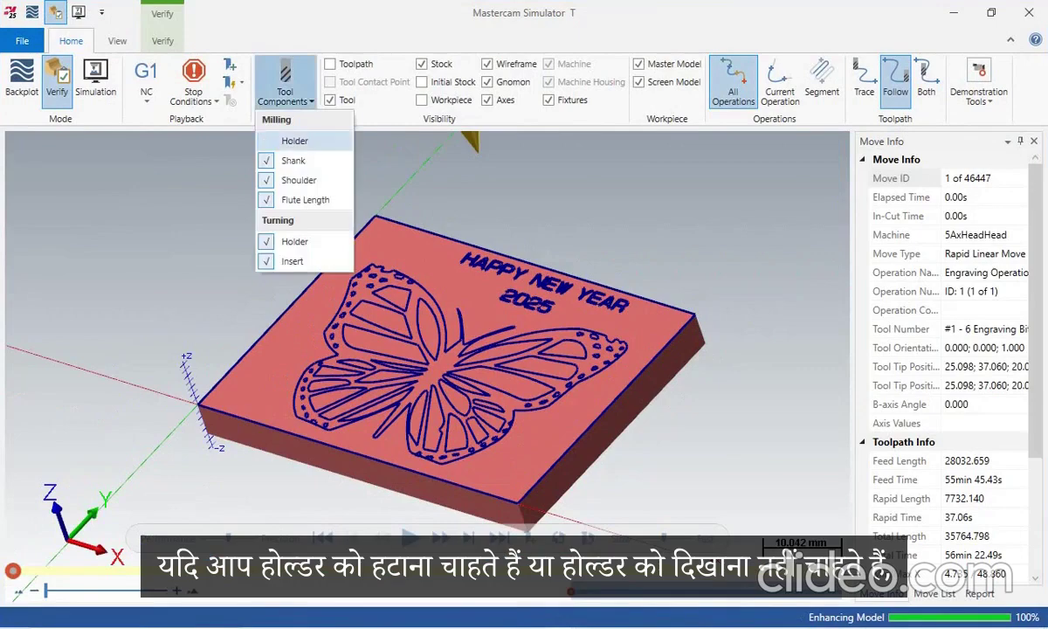
{"action": "scroll", "coordinate": [219, 237], "scroll_direction": "down", "scroll_amount": 3}
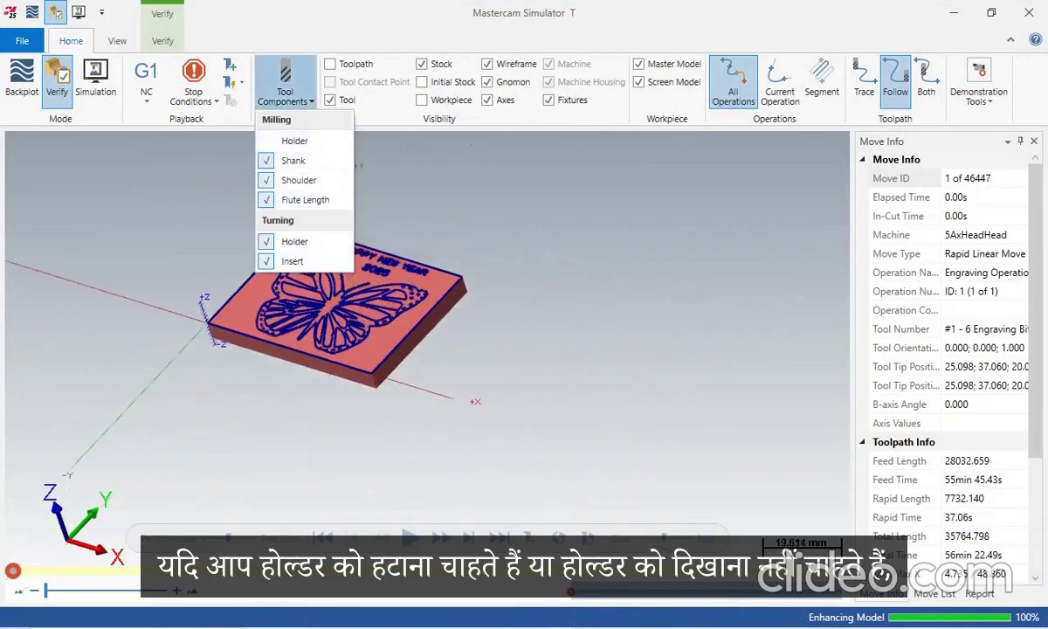
{"action": "scroll", "coordinate": [201, 245], "scroll_direction": "up", "scroll_amount": 2}
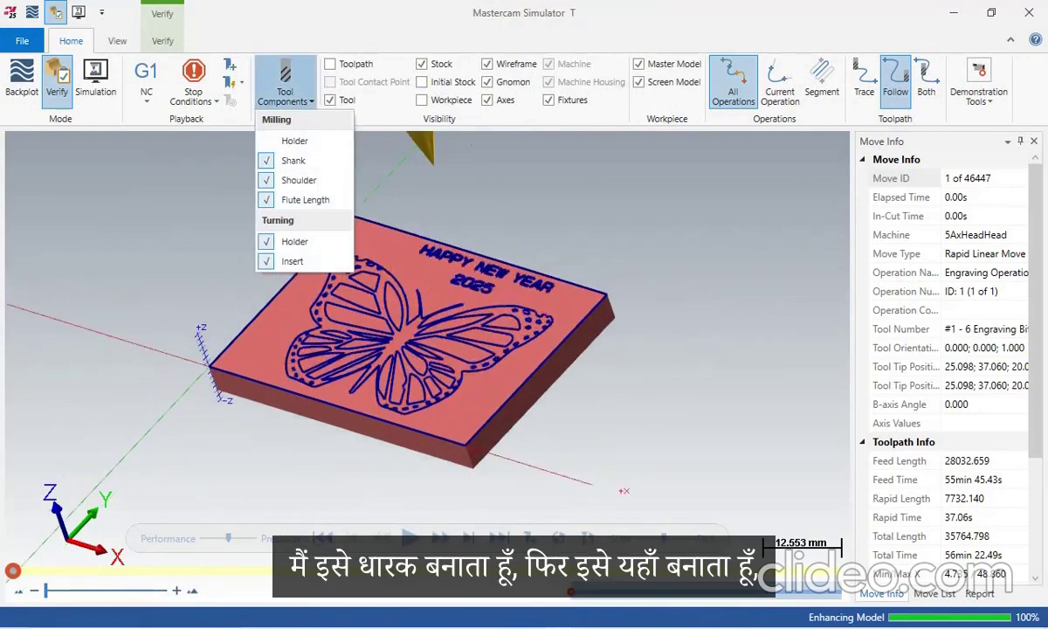
{"action": "left_click", "coordinate": [411, 538]}
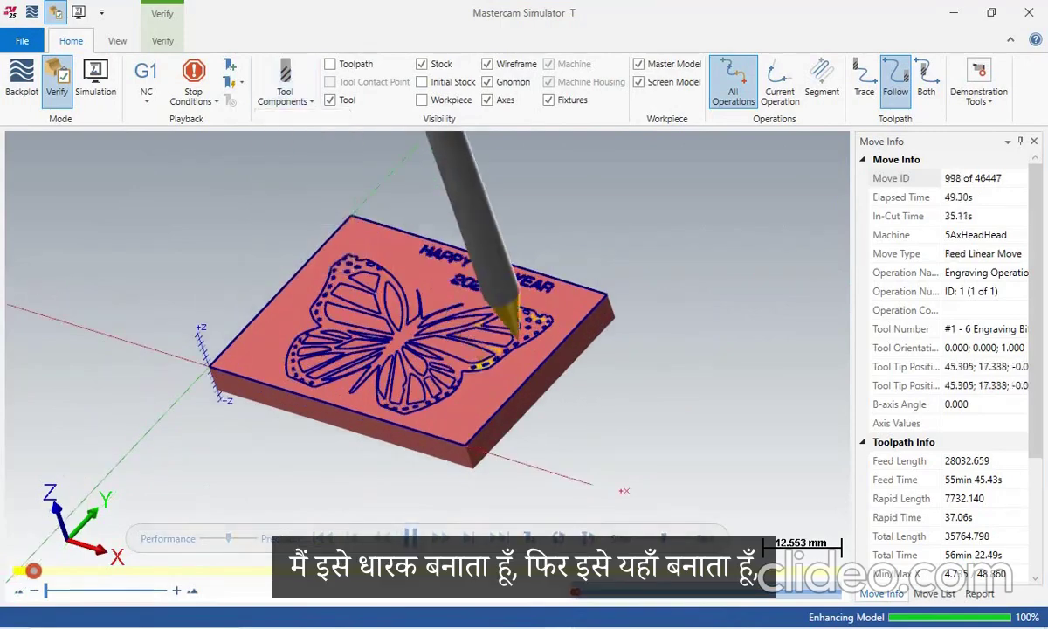
{"action": "scroll", "coordinate": [421, 326], "scroll_direction": "up", "scroll_amount": 3}
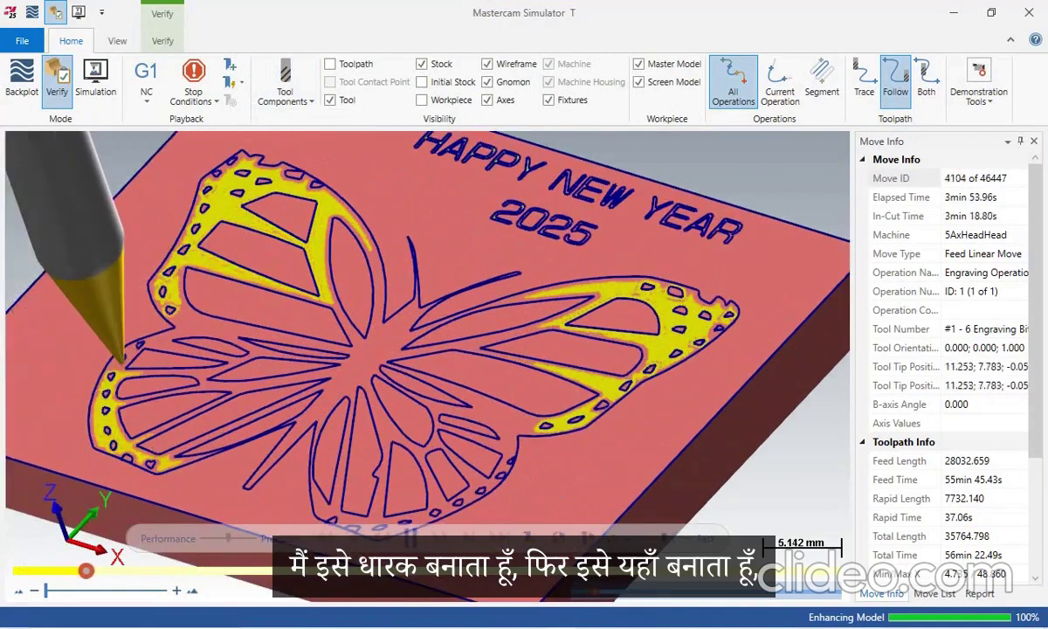
{"action": "scroll", "coordinate": [419, 323], "scroll_direction": "down", "scroll_amount": 2}
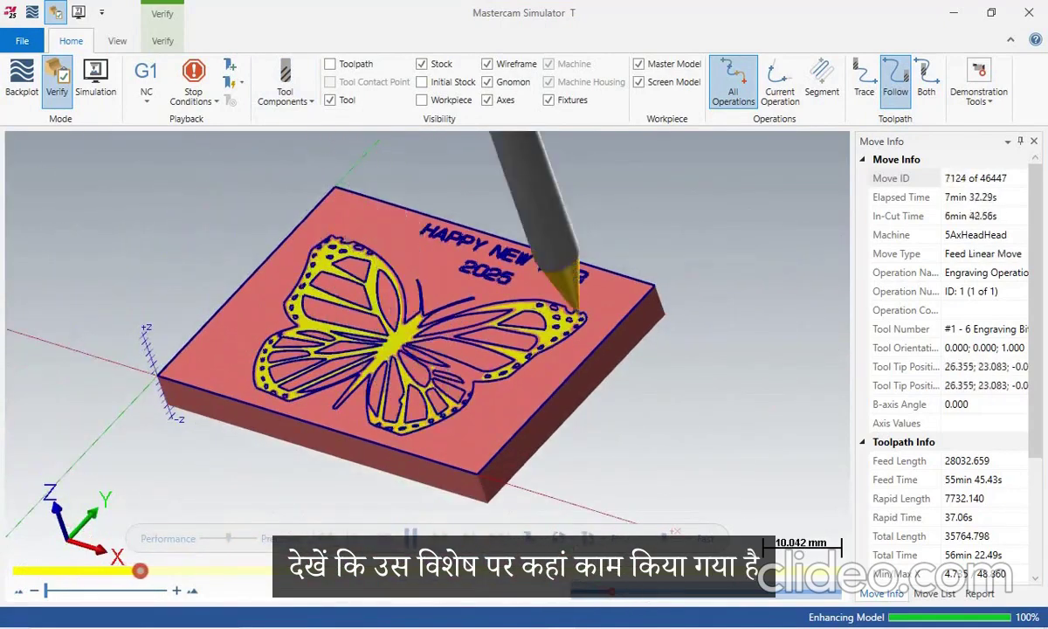
{"action": "scroll", "coordinate": [422, 367], "scroll_direction": "up", "scroll_amount": 1}
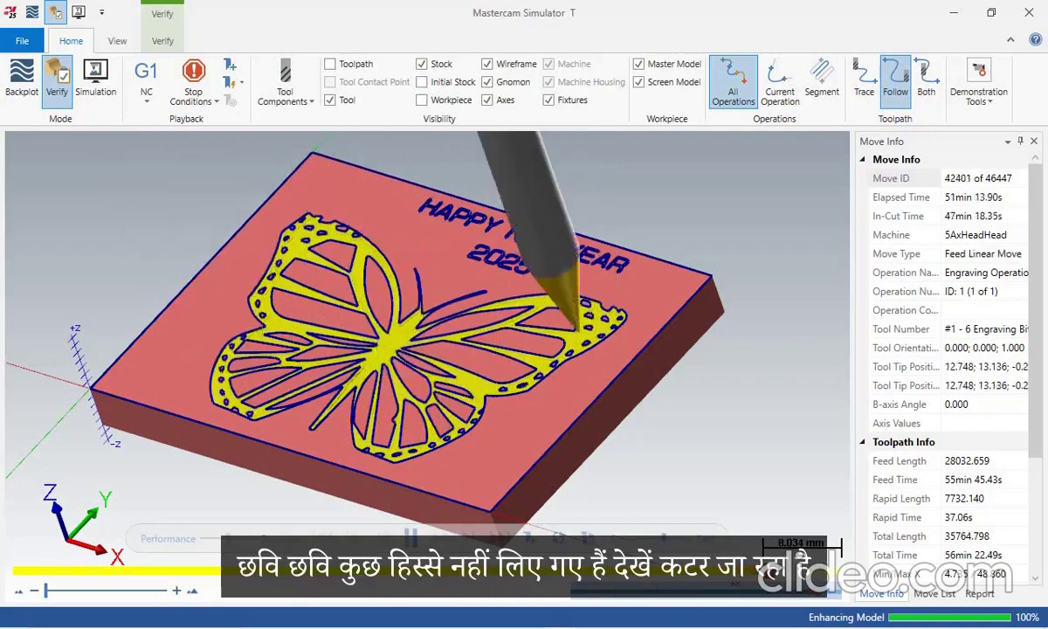
Step: Examine the simulated butterfly engraving up close, especially the narrow antennae, for areas the cutter cannot reach
{"action": "scroll", "coordinate": [389, 335], "scroll_direction": "up", "scroll_amount": 3}
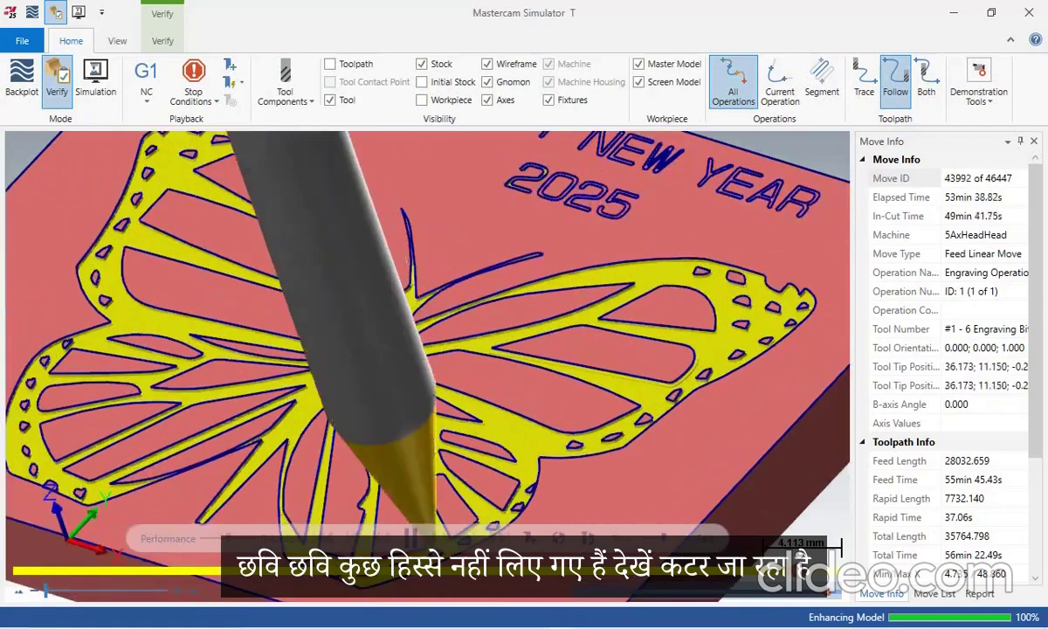
{"action": "scroll", "coordinate": [389, 336], "scroll_direction": "up", "scroll_amount": 5}
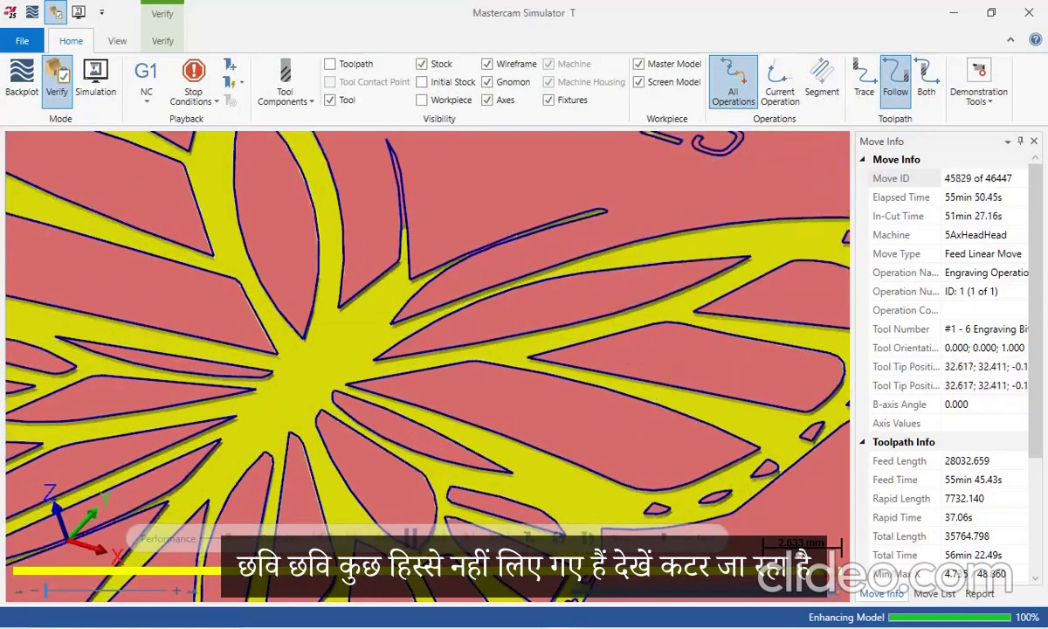
{"action": "scroll", "coordinate": [427, 366], "scroll_direction": "down", "scroll_amount": 3}
{"action": "scroll", "coordinate": [427, 367], "scroll_direction": "up", "scroll_amount": 4}
{"action": "scroll", "coordinate": [427, 367], "scroll_direction": "down", "scroll_amount": 4}
{"action": "scroll", "coordinate": [427, 367], "scroll_direction": "up", "scroll_amount": 4}
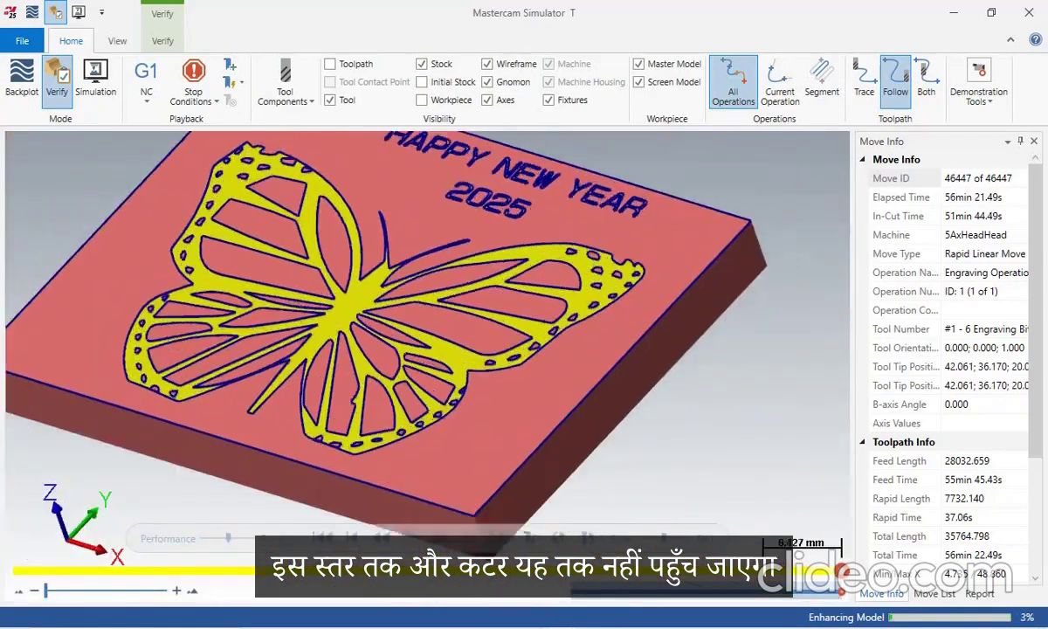
{"action": "scroll", "coordinate": [427, 367], "scroll_direction": "up", "scroll_amount": 1}
{"action": "scroll", "coordinate": [427, 367], "scroll_direction": "down", "scroll_amount": 2}
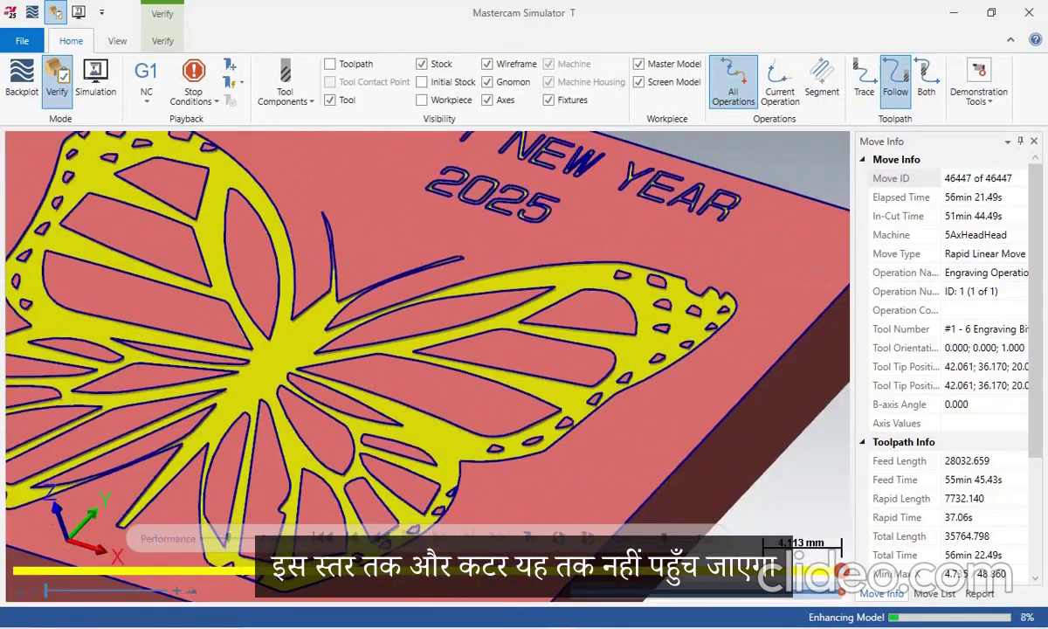
{"action": "scroll", "coordinate": [427, 367], "scroll_direction": "up", "scroll_amount": 4}
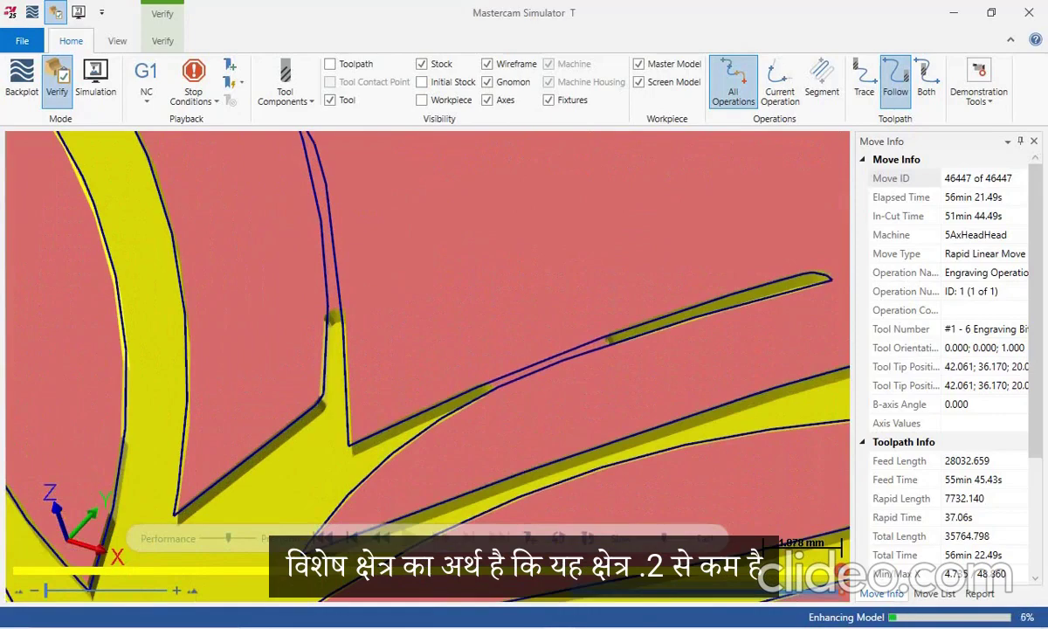
{"action": "scroll", "coordinate": [428, 366], "scroll_direction": "down", "scroll_amount": 5}
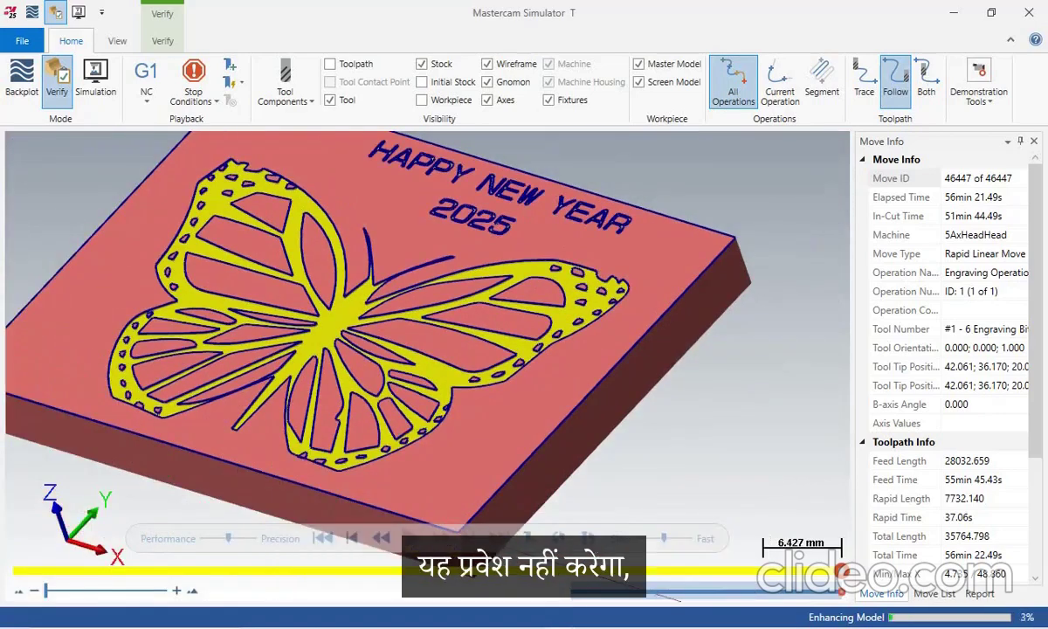
{"action": "scroll", "coordinate": [345, 297], "scroll_direction": "up", "scroll_amount": 5}
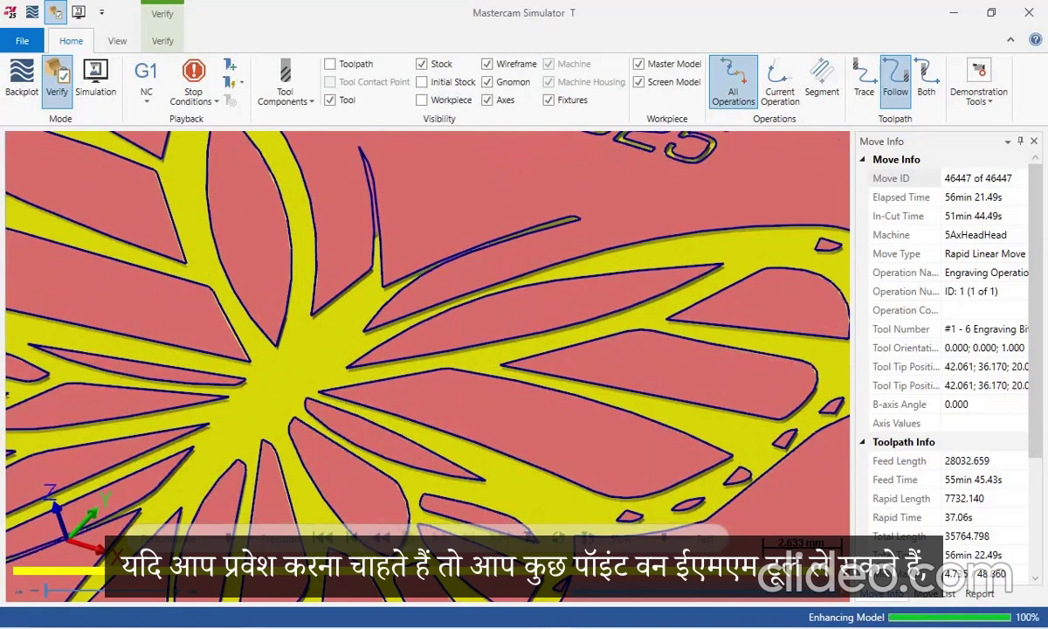
Step: Inspect the simulated butterfly's wings and the narrow antenna channel for uncut areas, and close the simulator
{"action": "scroll", "coordinate": [364, 291], "scroll_direction": "down", "scroll_amount": 8}
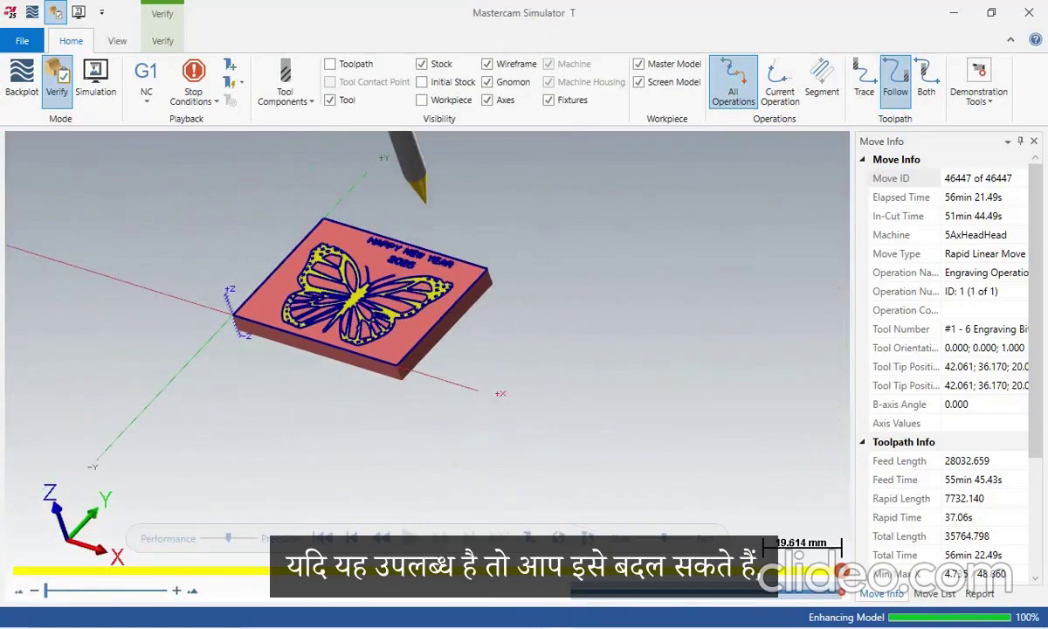
{"action": "scroll", "coordinate": [384, 323], "scroll_direction": "up", "scroll_amount": 8}
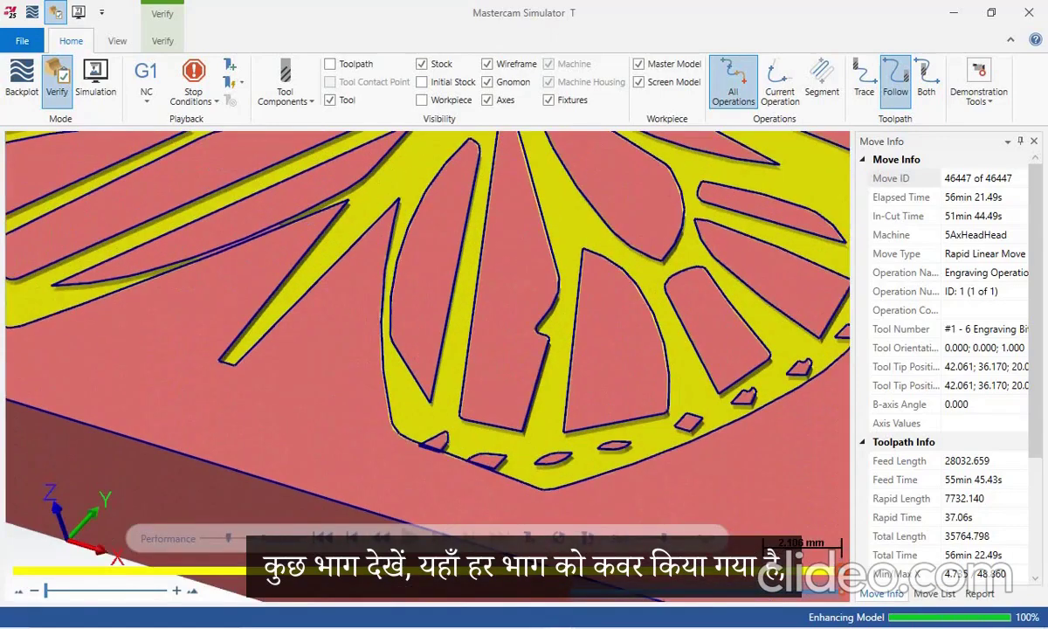
{"action": "scroll", "coordinate": [384, 323], "scroll_direction": "down", "scroll_amount": 8}
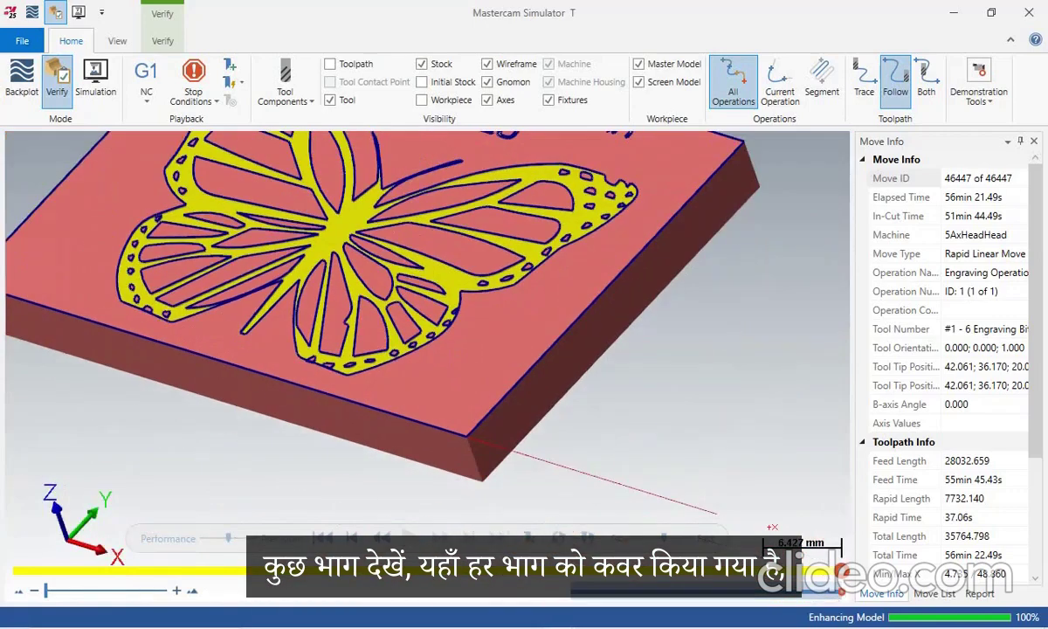
{"action": "scroll", "coordinate": [376, 184], "scroll_direction": "up", "scroll_amount": 8}
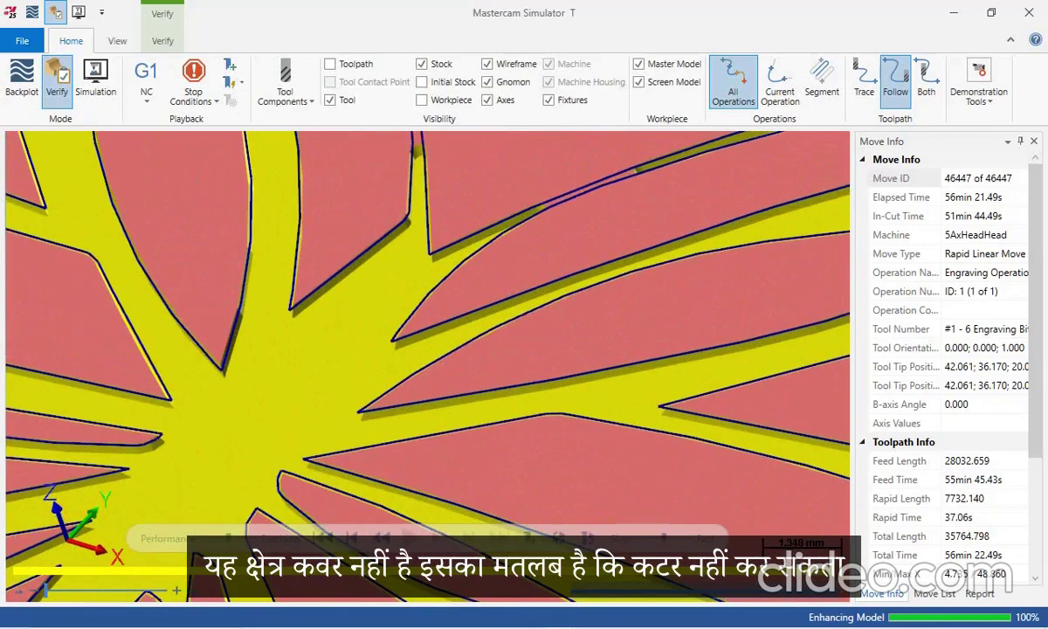
{"action": "scroll", "coordinate": [428, 362], "scroll_direction": "down", "scroll_amount": 4}
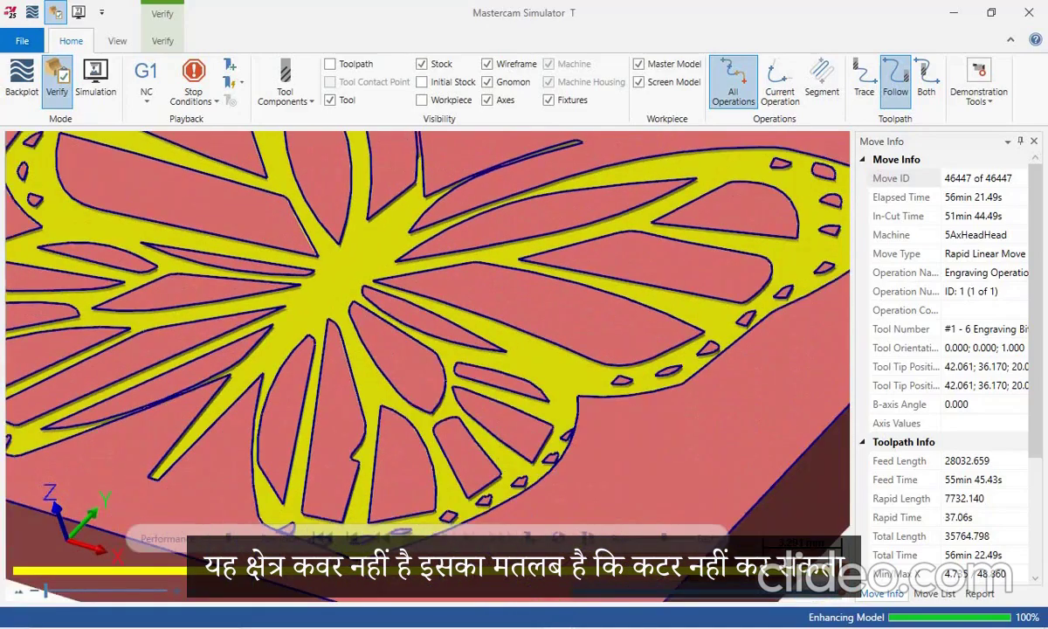
{"action": "scroll", "coordinate": [428, 288], "scroll_direction": "up", "scroll_amount": 6}
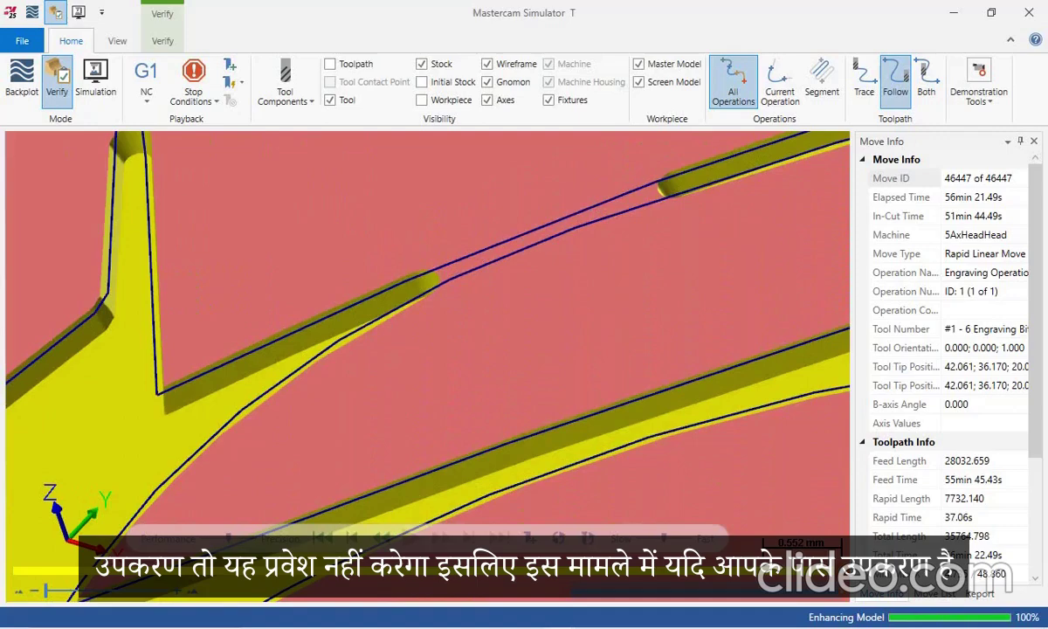
{"action": "left_click", "coordinate": [1028, 12]}
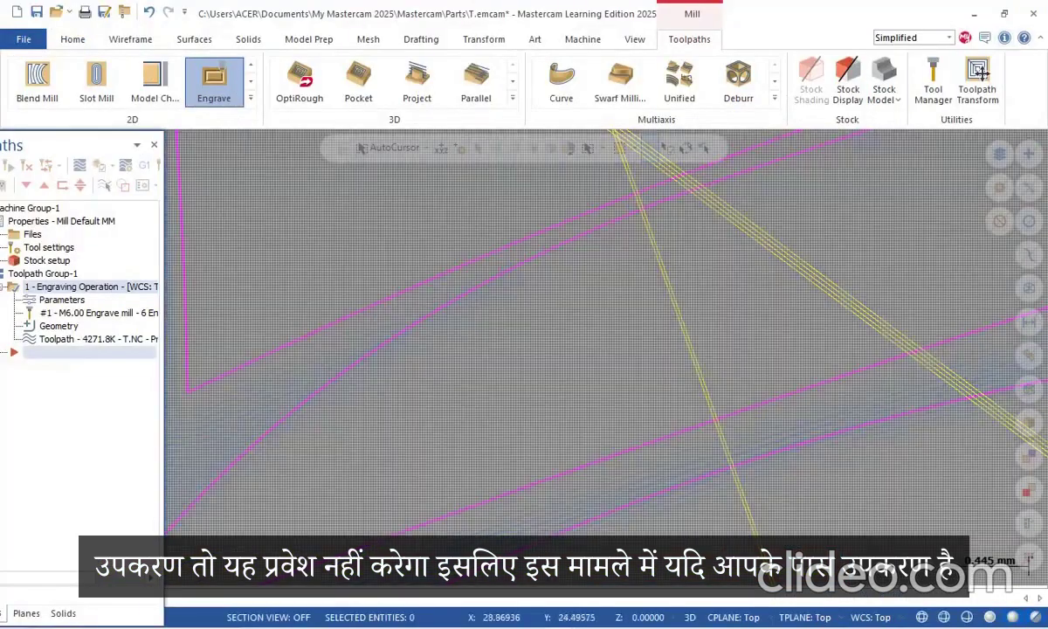
Step: Set the engrave mill's tip diameter to 0.1 mm and regenerate the engraving operation
{"action": "scroll", "coordinate": [494, 273], "scroll_direction": "down", "scroll_amount": 10}
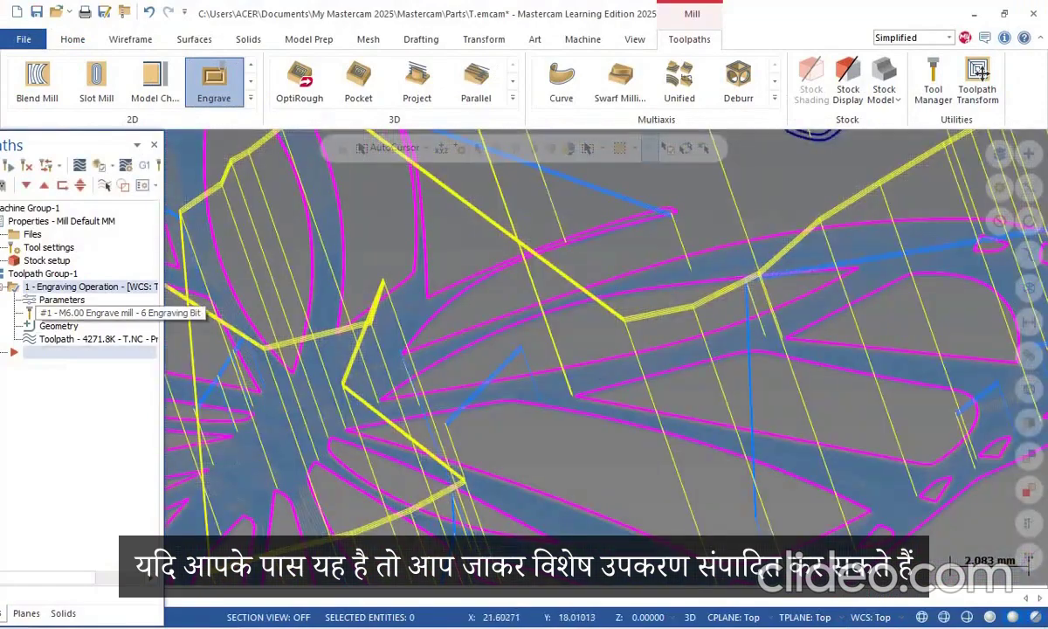
{"action": "left_click", "coordinate": [68, 313]}
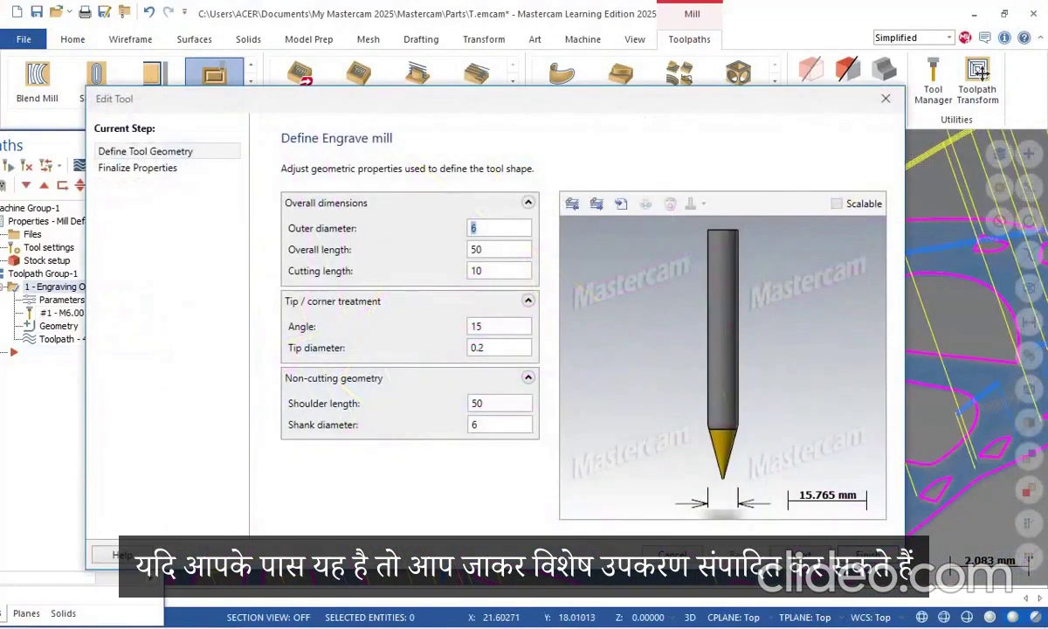
{"action": "left_click", "coordinate": [485, 348]}
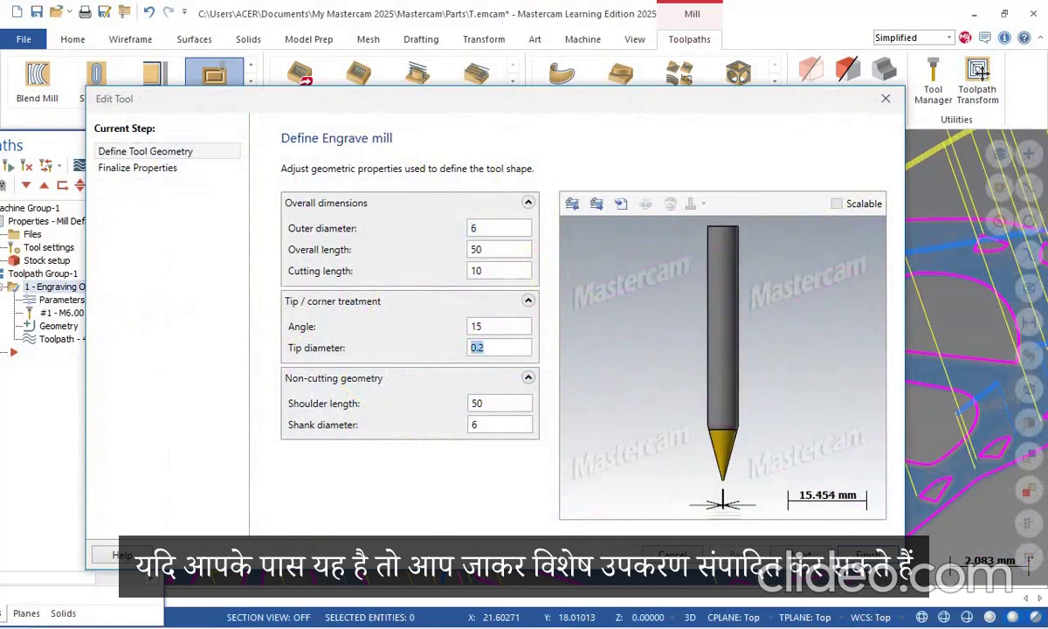
{"action": "type", "text": "."}
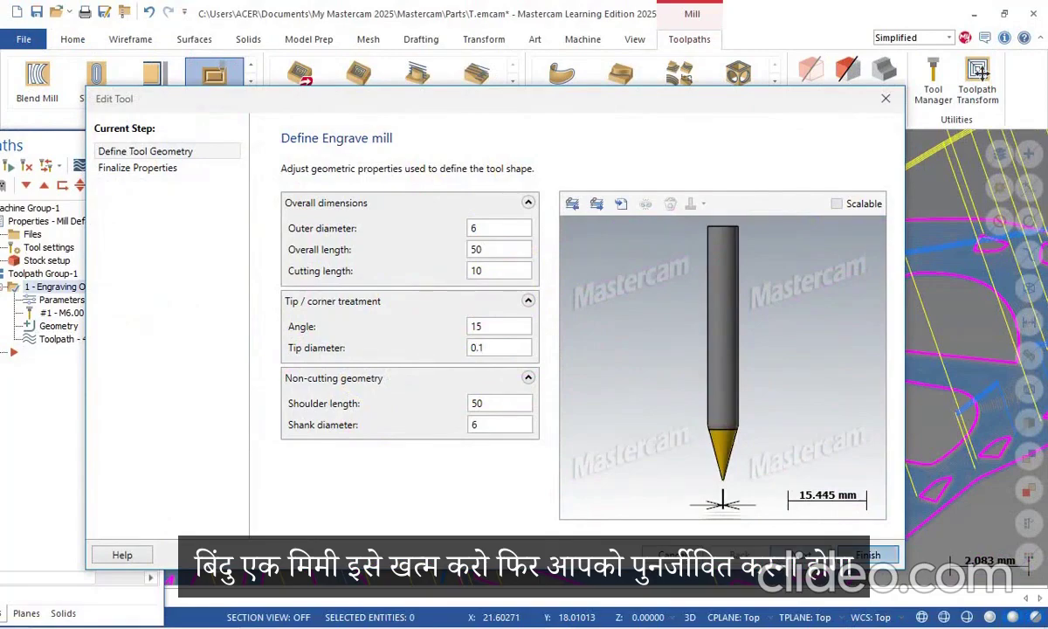
{"action": "key", "text": "Return"}
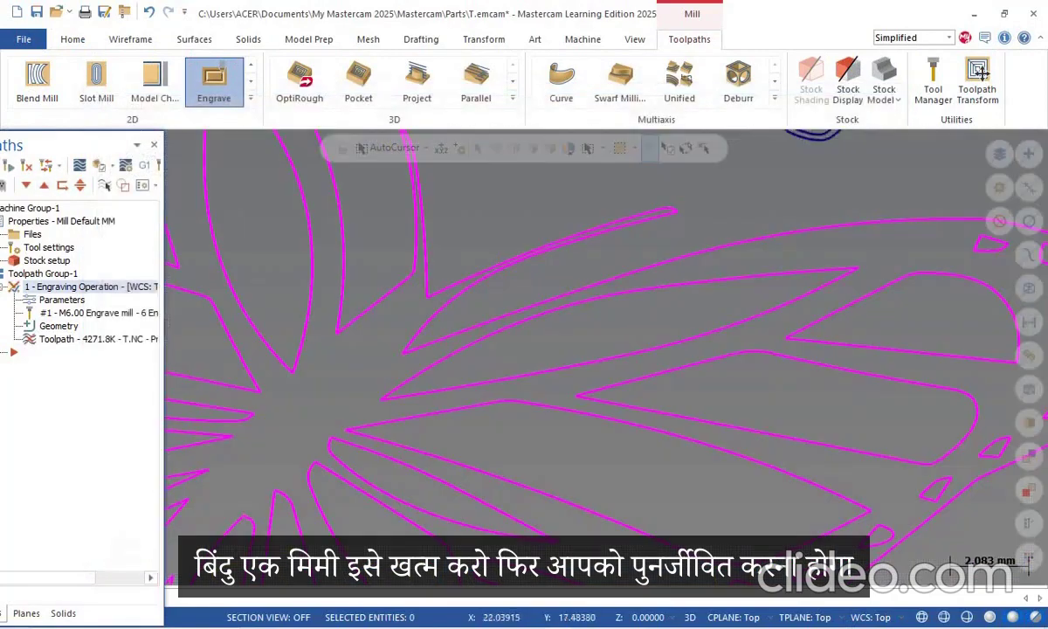
{"action": "left_click", "coordinate": [26, 165]}
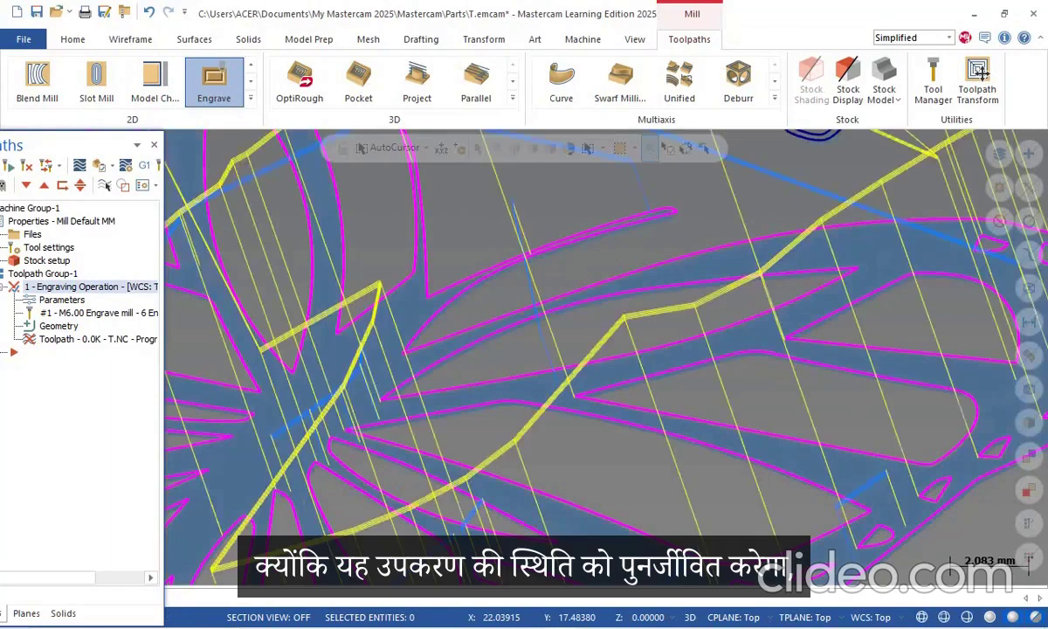
Step: Verify the regenerated engraving operation and play the material removal simulation at maximum speed
{"action": "scroll", "coordinate": [249, 281], "scroll_direction": "down", "scroll_amount": 7}
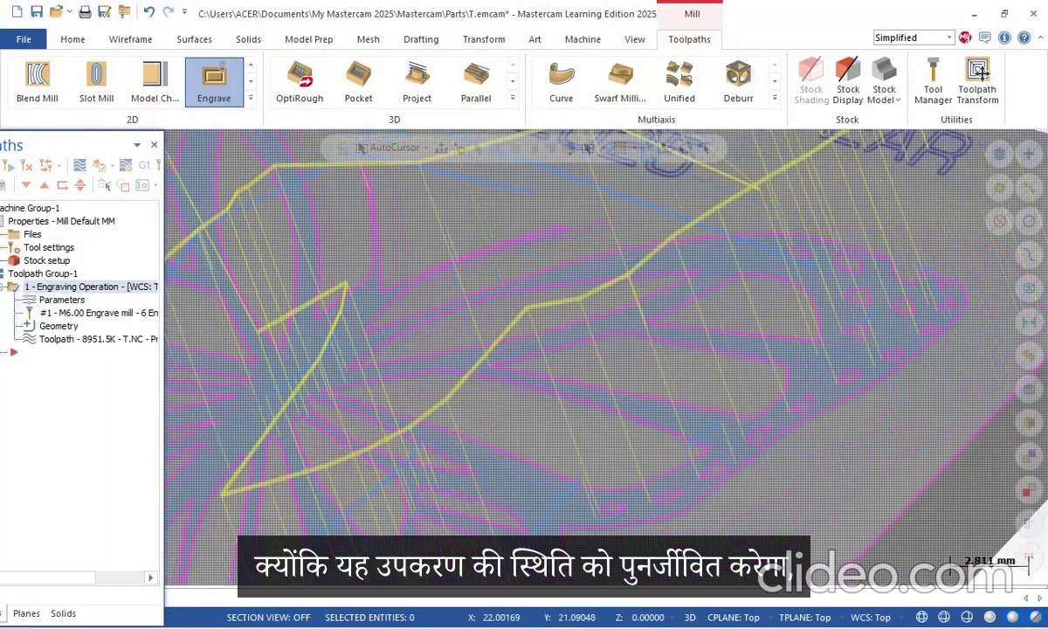
{"action": "scroll", "coordinate": [262, 288], "scroll_direction": "down", "scroll_amount": 6}
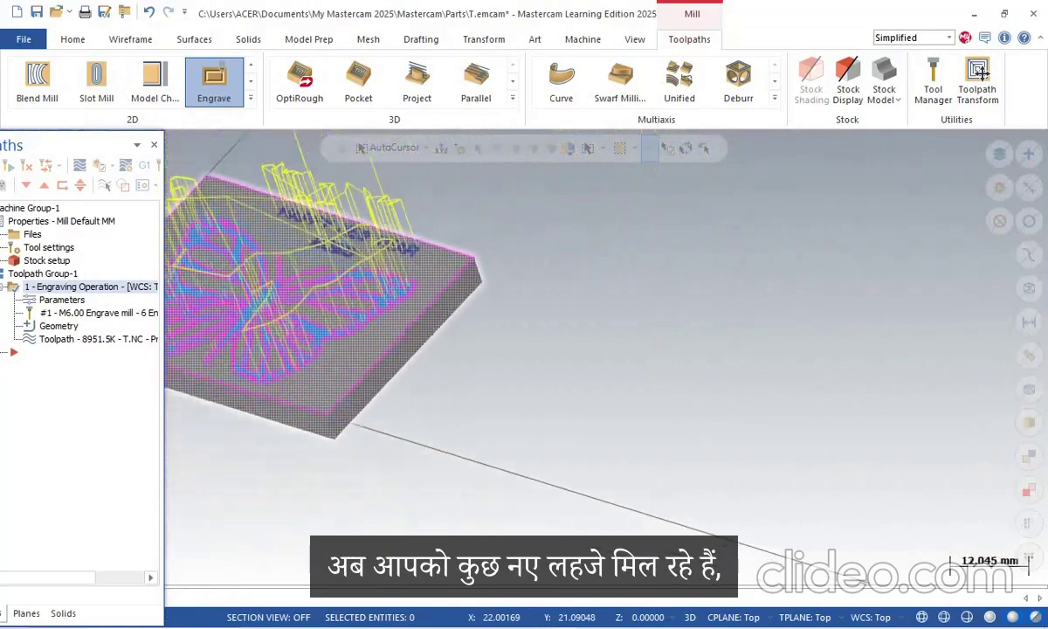
{"action": "scroll", "coordinate": [262, 288], "scroll_direction": "up", "scroll_amount": 2}
{"action": "scroll", "coordinate": [192, 202], "scroll_direction": "up", "scroll_amount": 1}
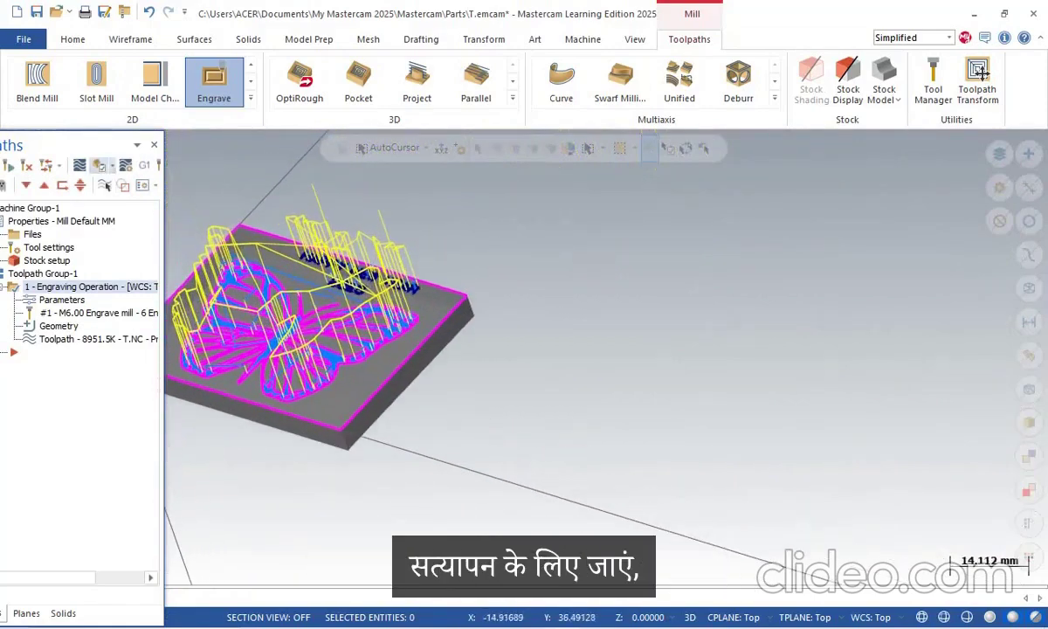
{"action": "left_click", "coordinate": [99, 166]}
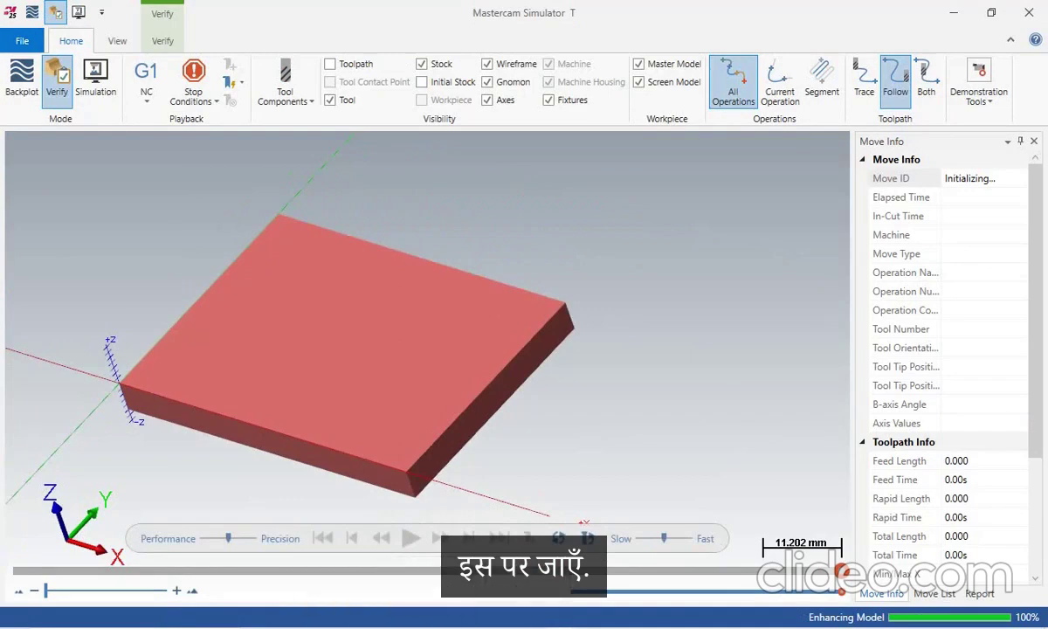
{"action": "scroll", "coordinate": [468, 450], "scroll_direction": "down", "scroll_amount": 2}
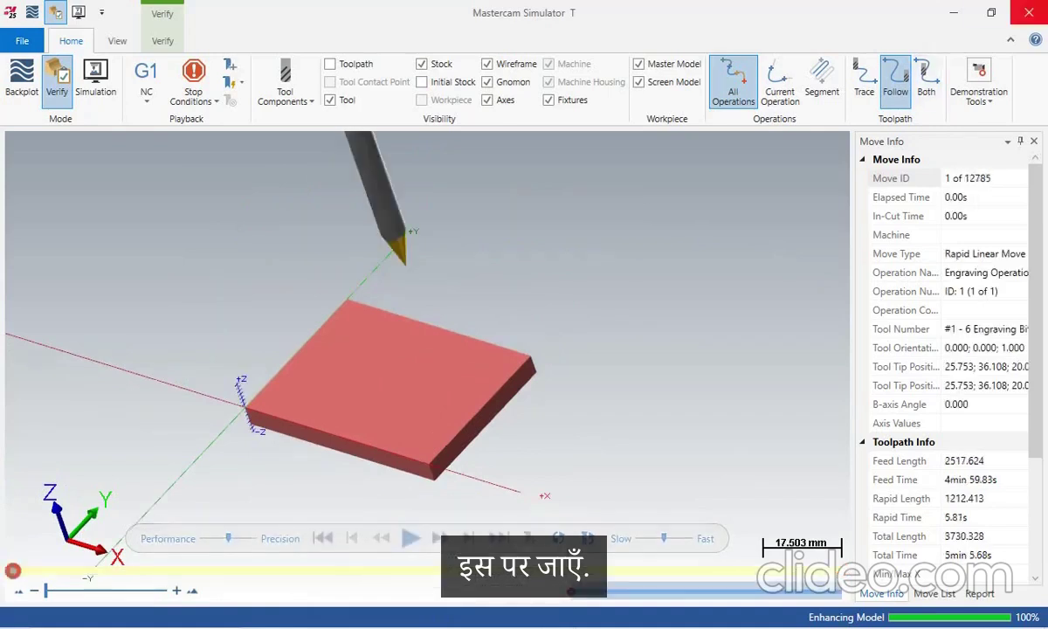
{"action": "left_click", "coordinate": [411, 538]}
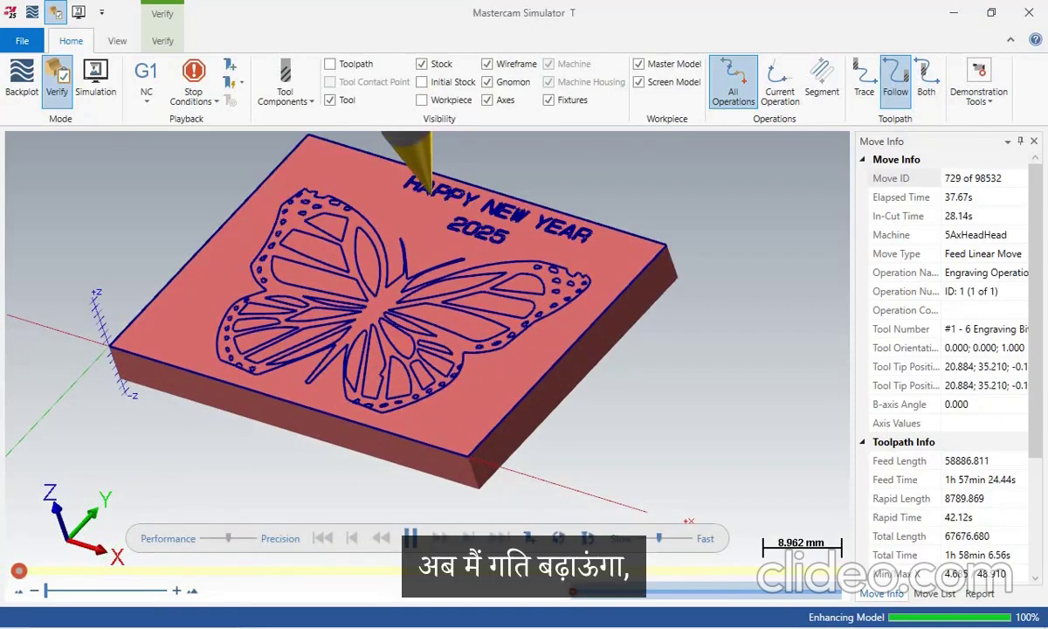
{"action": "left_click_drag", "start_coordinate": [660, 539], "coordinate": [690, 538]}
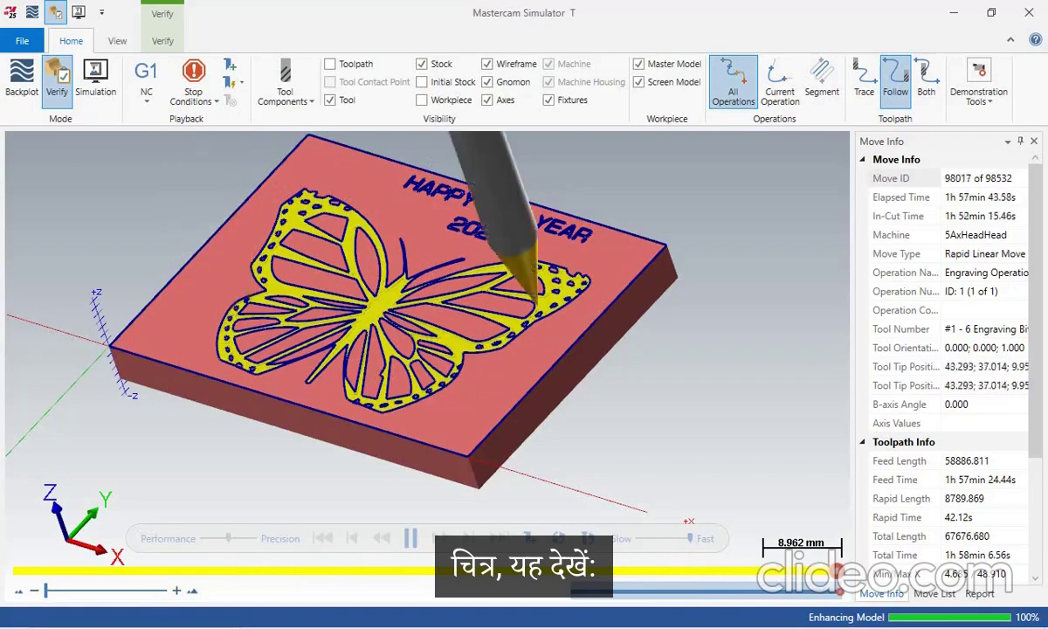
Step: Examine the newly simulated butterfly centre, antennae and lettering up close for areas left uncut
{"action": "scroll", "coordinate": [382, 292], "scroll_direction": "up", "scroll_amount": 5}
{"action": "scroll", "coordinate": [367, 340], "scroll_direction": "up", "scroll_amount": 5}
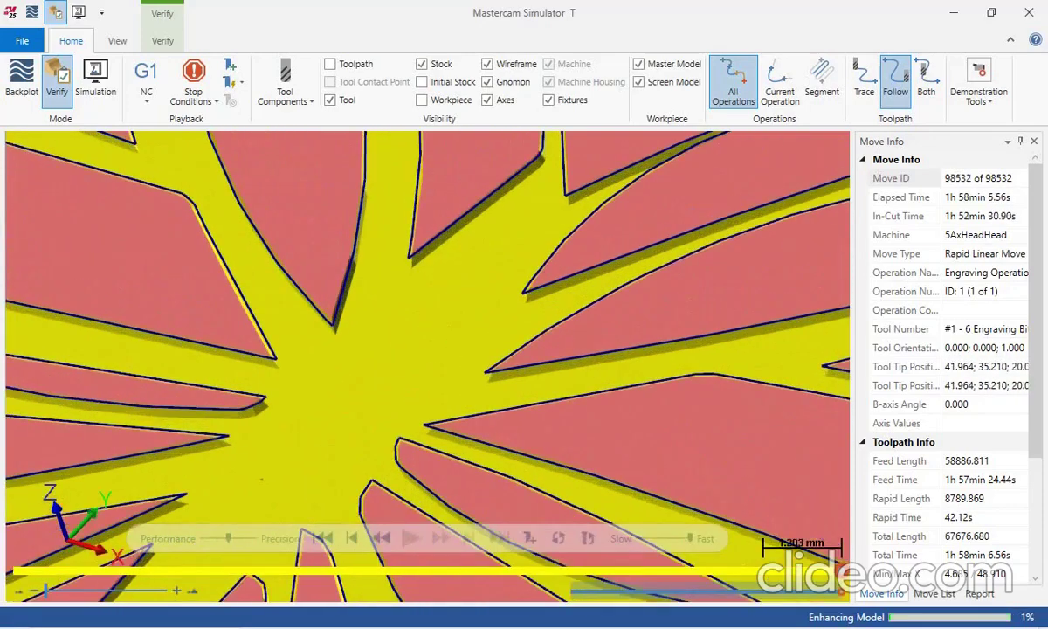
{"action": "scroll", "coordinate": [374, 319], "scroll_direction": "down", "scroll_amount": 8}
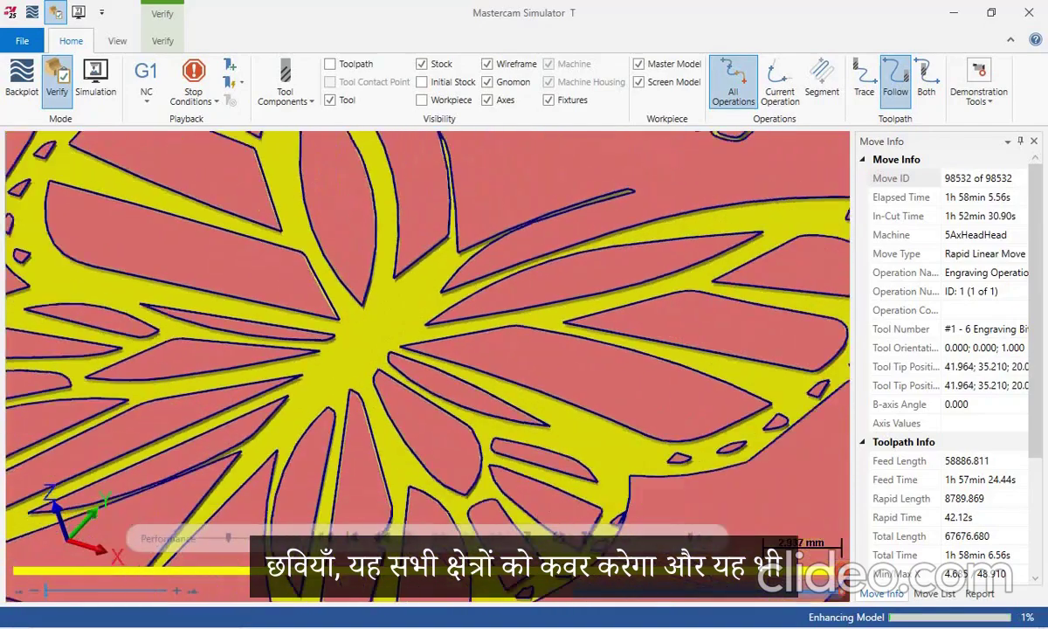
{"action": "scroll", "coordinate": [493, 232], "scroll_direction": "up", "scroll_amount": 4}
{"action": "scroll", "coordinate": [471, 223], "scroll_direction": "up", "scroll_amount": 6}
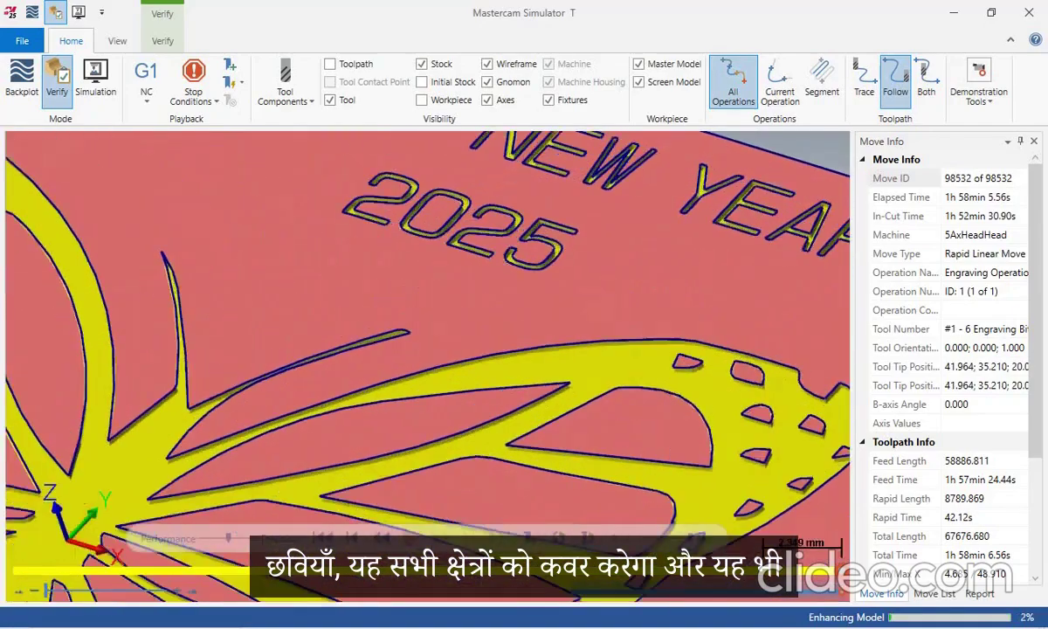
{"action": "scroll", "coordinate": [472, 227], "scroll_direction": "down", "scroll_amount": 12}
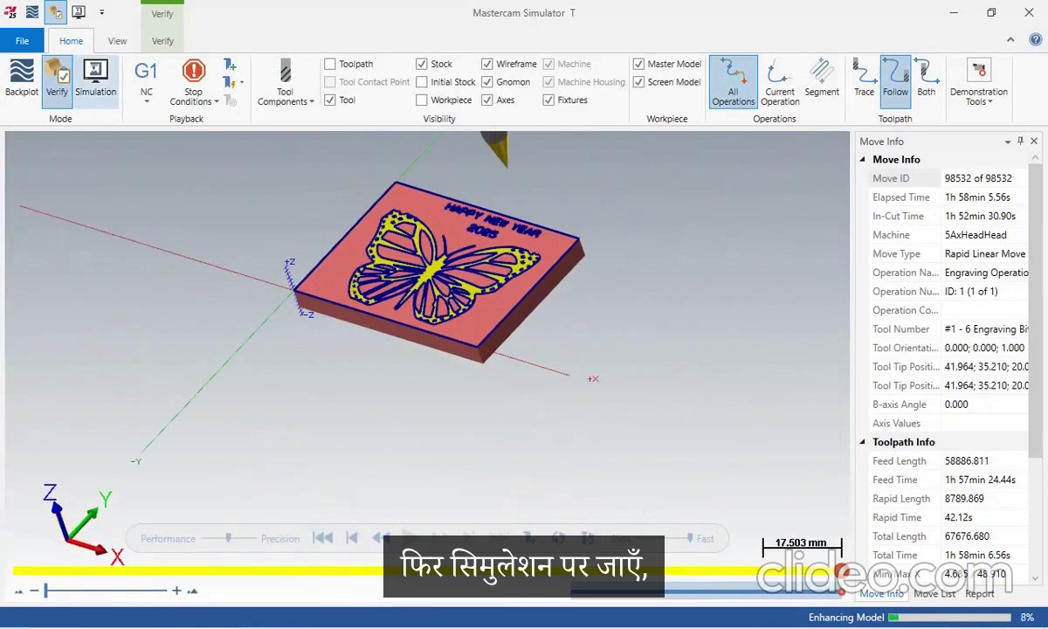
Step: Switch the simulator to machine simulation and play the engraving operation at a faster speed
{"action": "left_click", "coordinate": [95, 83]}
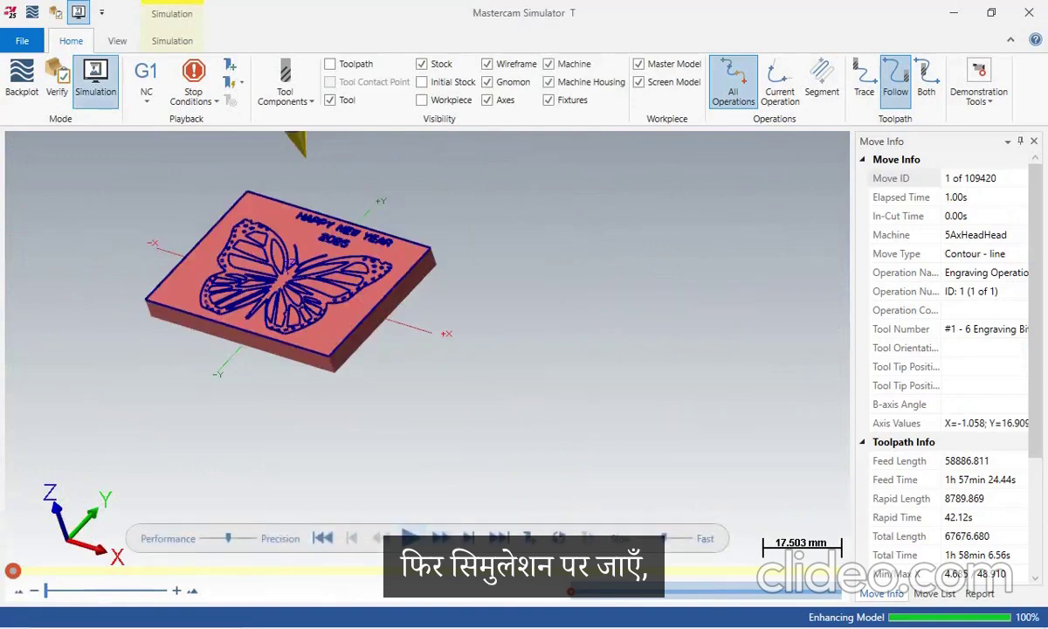
{"action": "left_click", "coordinate": [410, 537]}
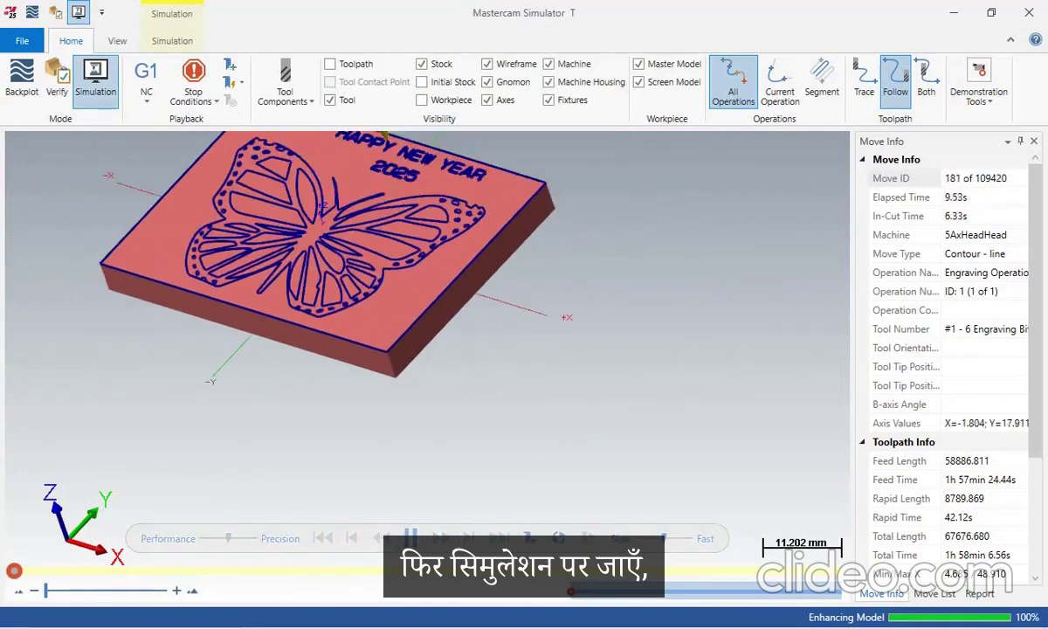
{"action": "scroll", "coordinate": [188, 212], "scroll_direction": "up", "scroll_amount": 5}
{"action": "scroll", "coordinate": [187, 211], "scroll_direction": "down", "scroll_amount": 2}
{"action": "scroll", "coordinate": [166, 217], "scroll_direction": "up", "scroll_amount": 2}
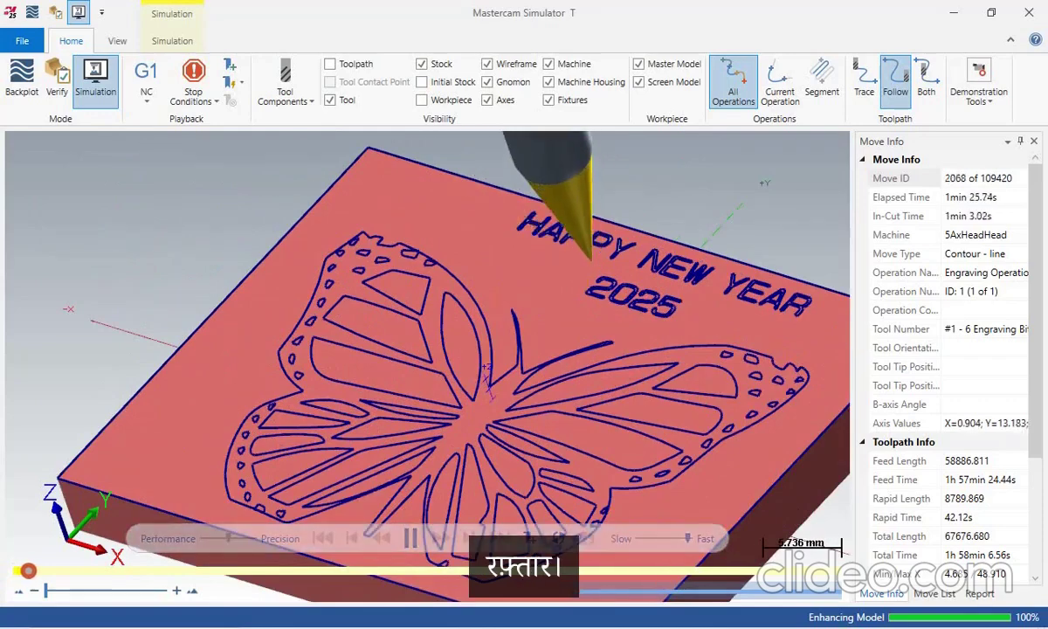
Step: Watch the machine simulation cut the lettering and butterfly up close and with the whole machine head in view
{"action": "scroll", "coordinate": [668, 306], "scroll_direction": "up", "scroll_amount": 2}
{"action": "scroll", "coordinate": [675, 320], "scroll_direction": "up", "scroll_amount": 2}
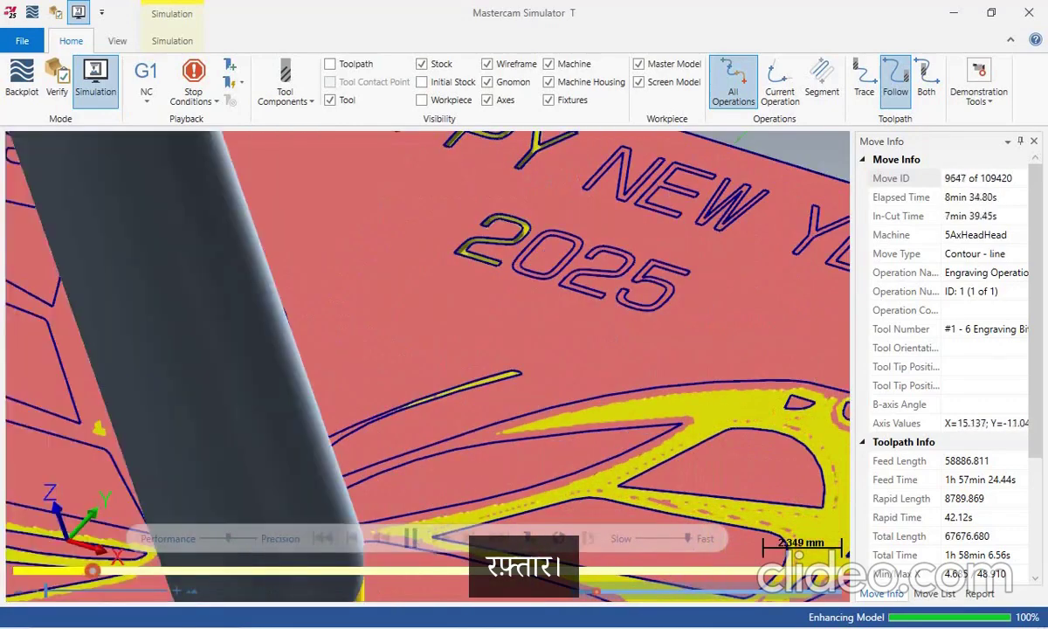
{"action": "scroll", "coordinate": [689, 311], "scroll_direction": "down", "scroll_amount": 2}
{"action": "scroll", "coordinate": [671, 409], "scroll_direction": "down", "scroll_amount": 2}
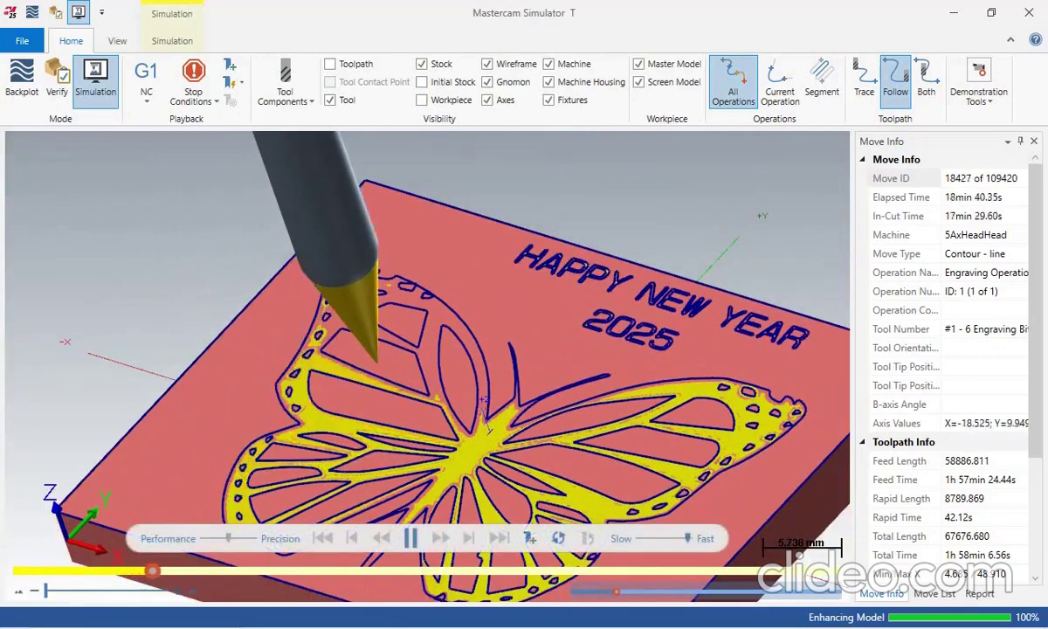
{"action": "scroll", "coordinate": [629, 424], "scroll_direction": "down", "scroll_amount": 2}
{"action": "scroll", "coordinate": [539, 407], "scroll_direction": "down", "scroll_amount": 1}
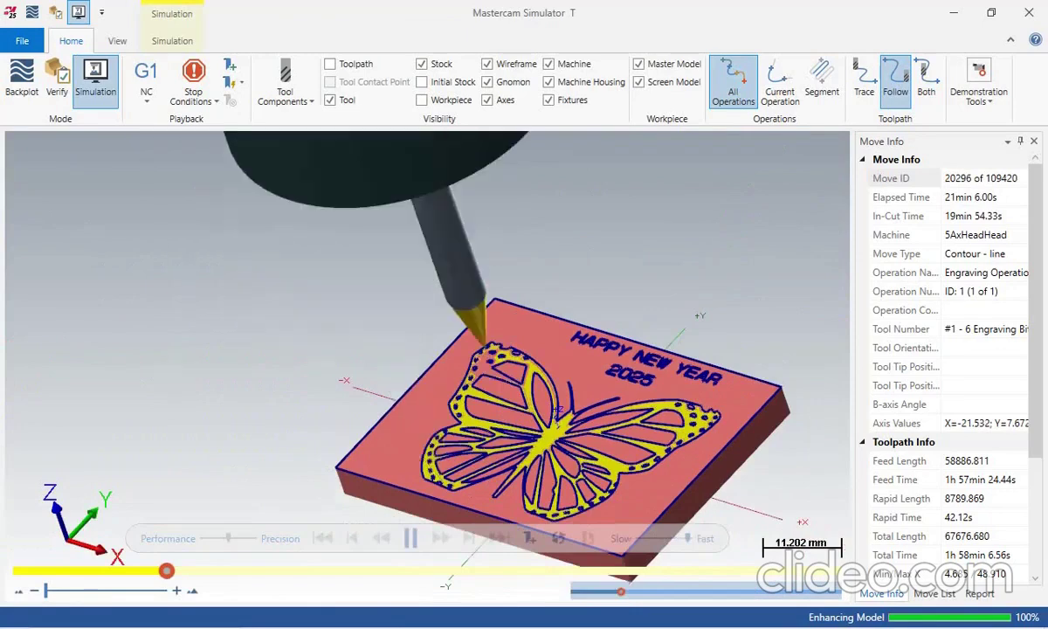
{"action": "right_click", "coordinate": [297, 348]}
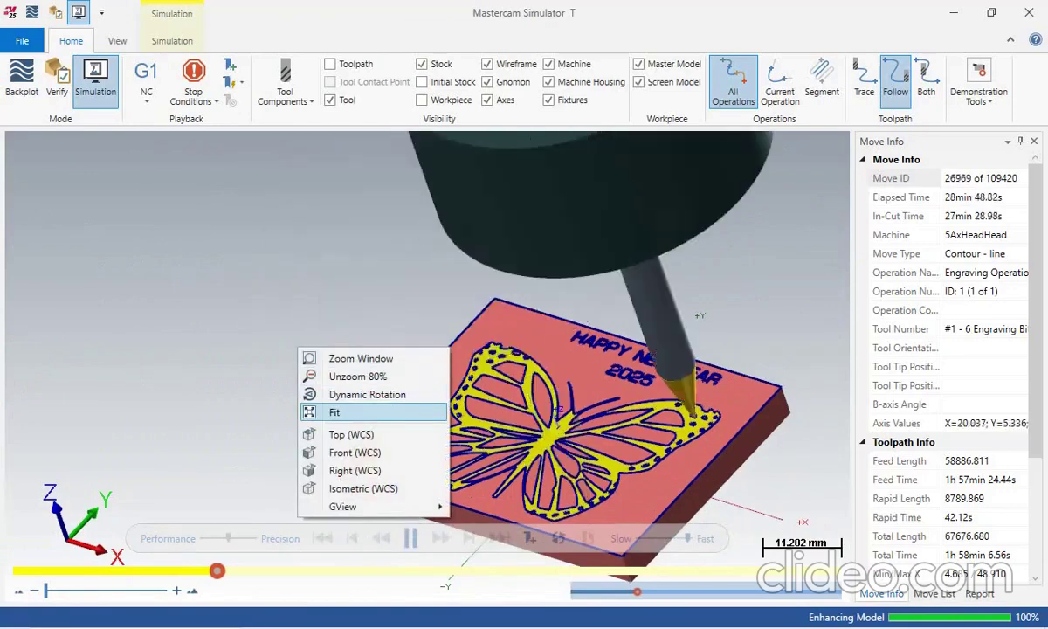
{"action": "left_click", "coordinate": [332, 412]}
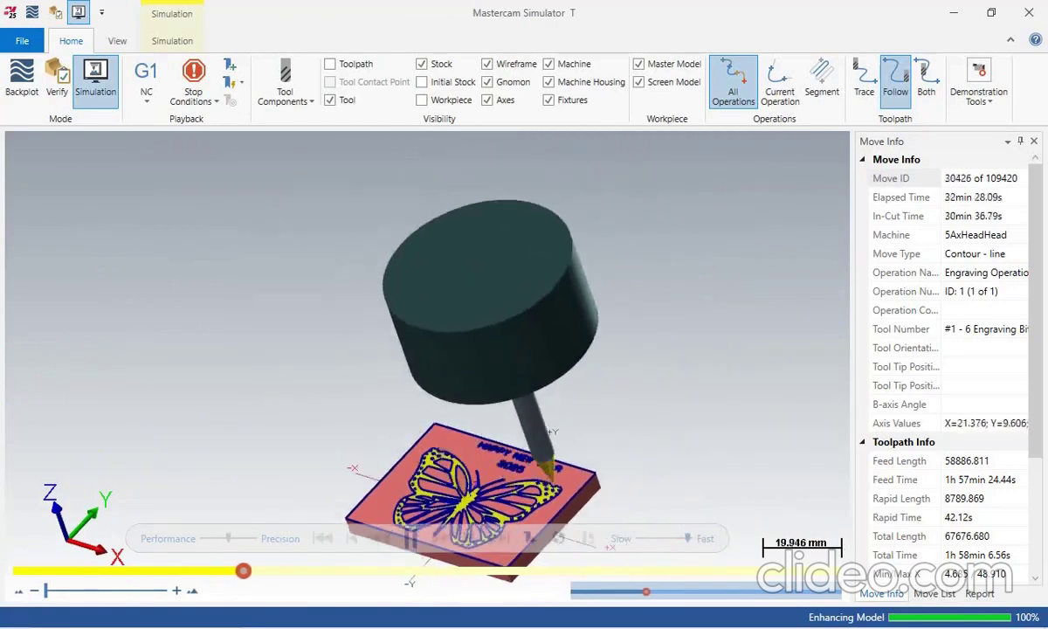
Step: Close the simulator and fit the whole plate in the graphics view
{"action": "left_click", "coordinate": [284, 88]}
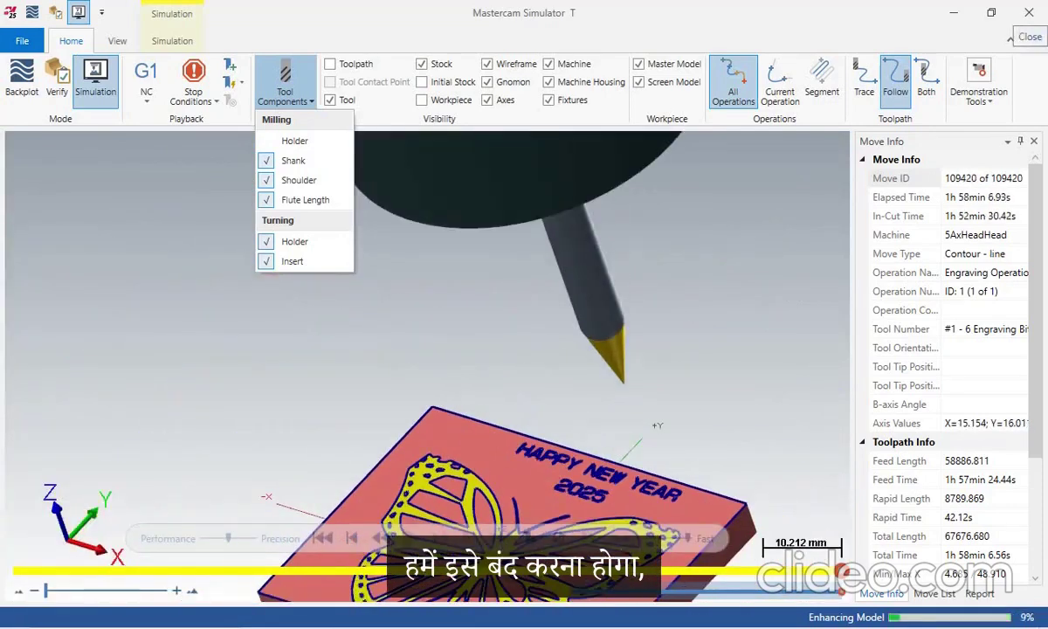
{"action": "left_click", "coordinate": [1029, 12]}
{"action": "left_click", "coordinate": [1029, 12]}
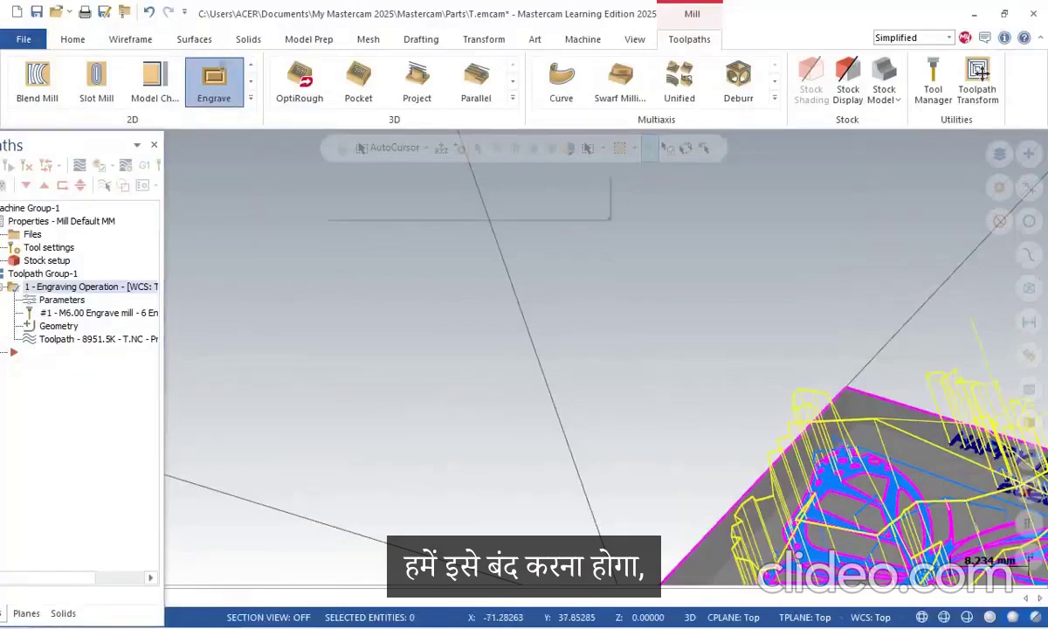
{"action": "right_click", "coordinate": [307, 215]}
{"action": "left_click", "coordinate": [356, 293]}
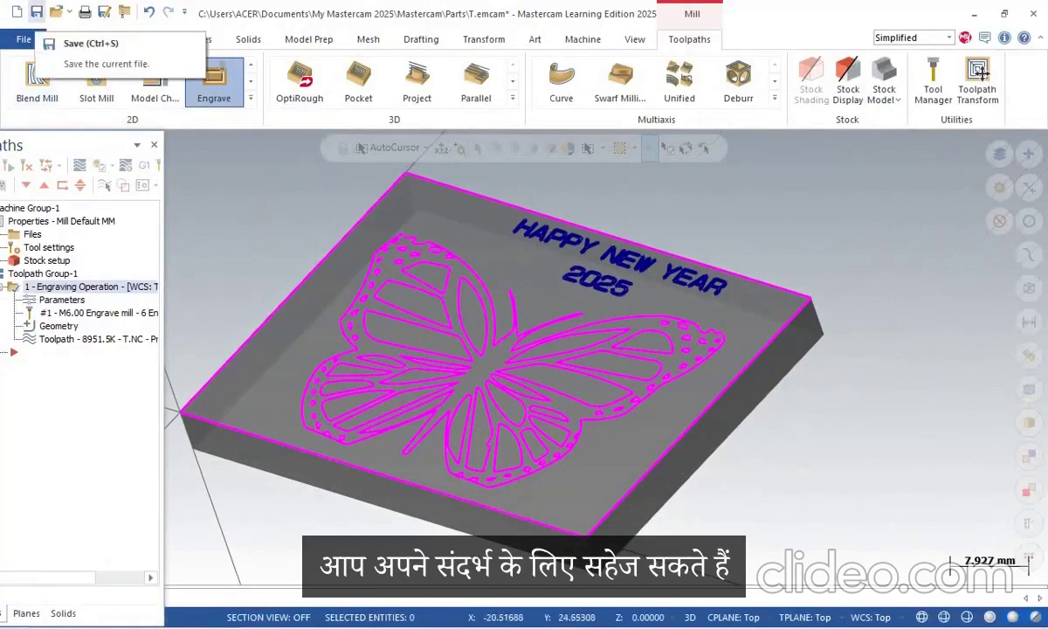
Step: Save the part as a Mastercam Educ file named BUTTERFLY in the Parts folder
{"action": "left_click", "coordinate": [35, 12]}
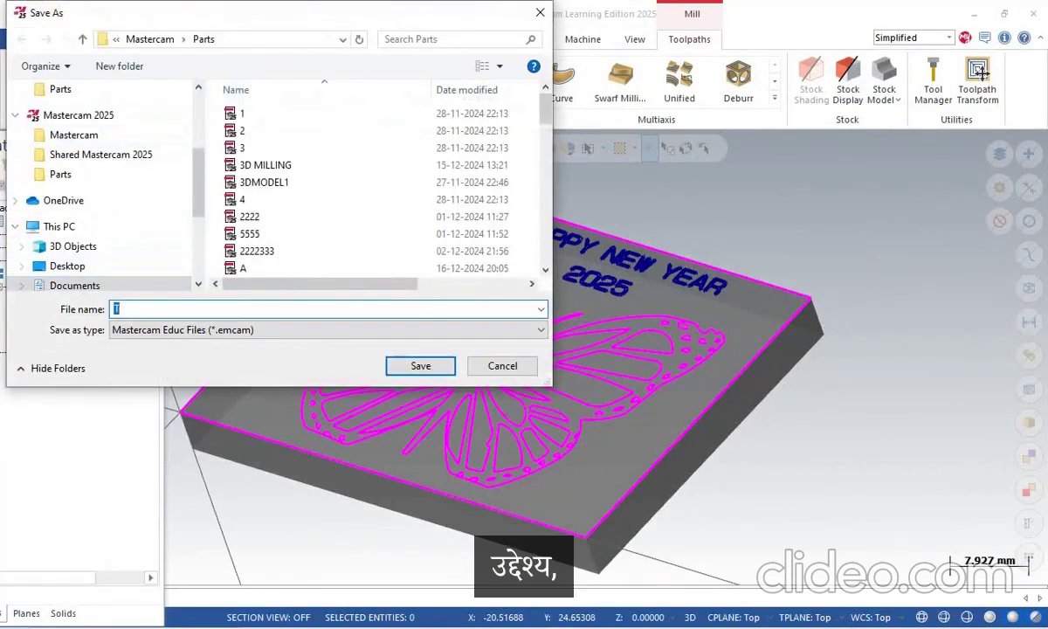
{"action": "type", "text": "BUTTERFLY"}
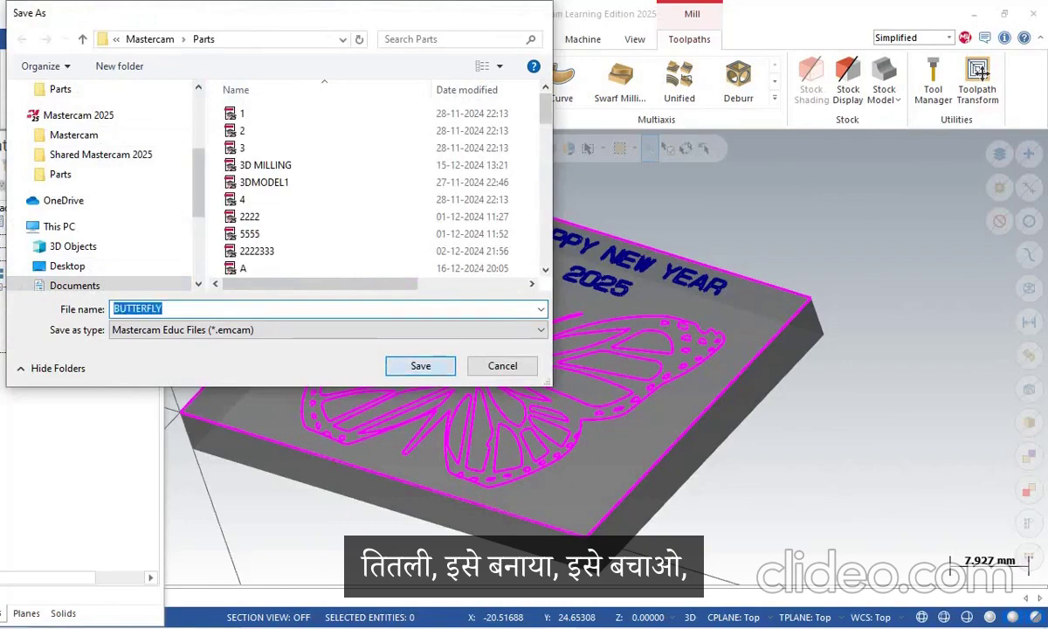
{"action": "key", "text": "Return"}
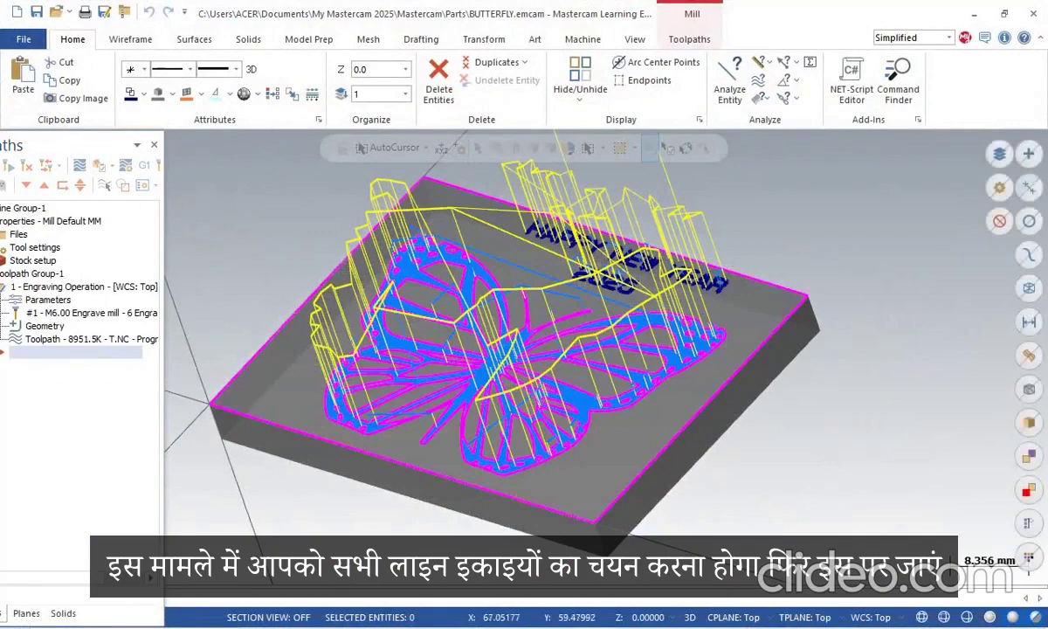
Step: Select all line entities, invert the selection and hide everything else, leaving only the solid plate and butterfly curves displayed
{"action": "left_click", "coordinate": [1028, 187]}
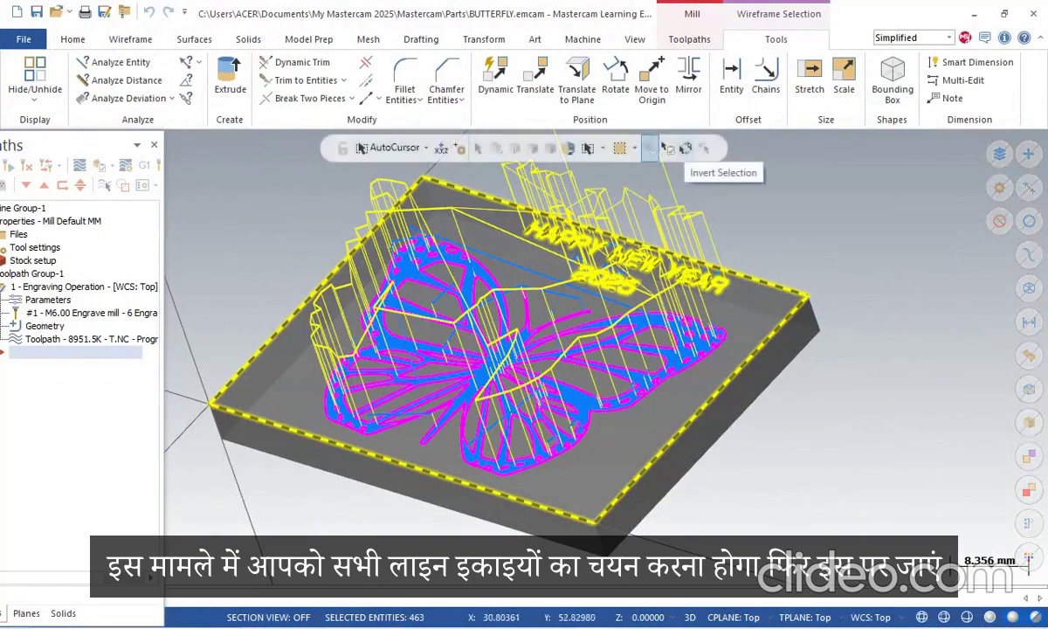
{"action": "left_click", "coordinate": [650, 148]}
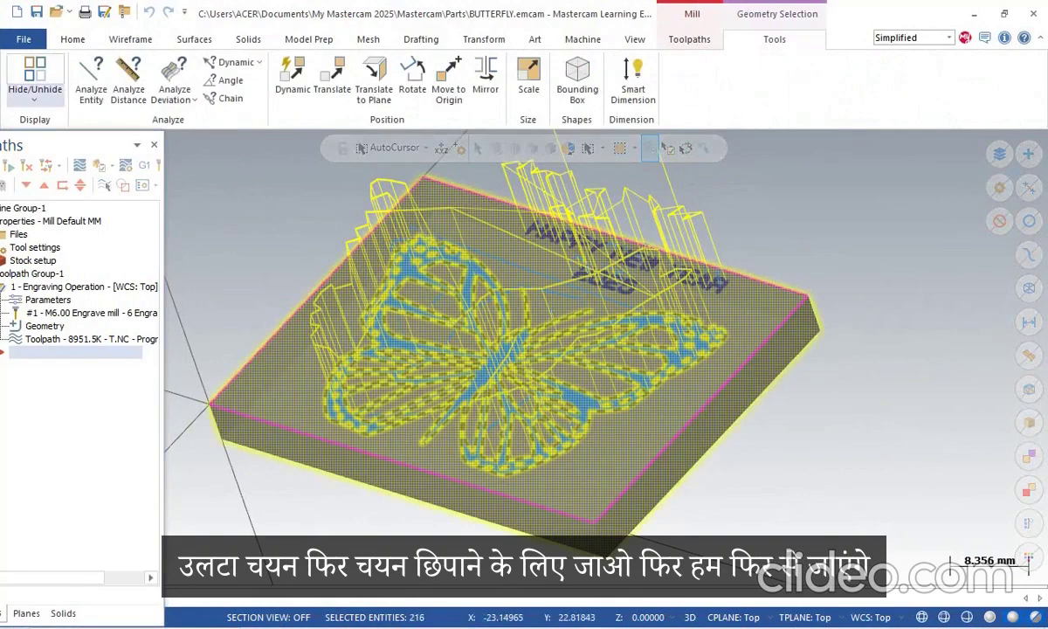
{"action": "left_click", "coordinate": [35, 83]}
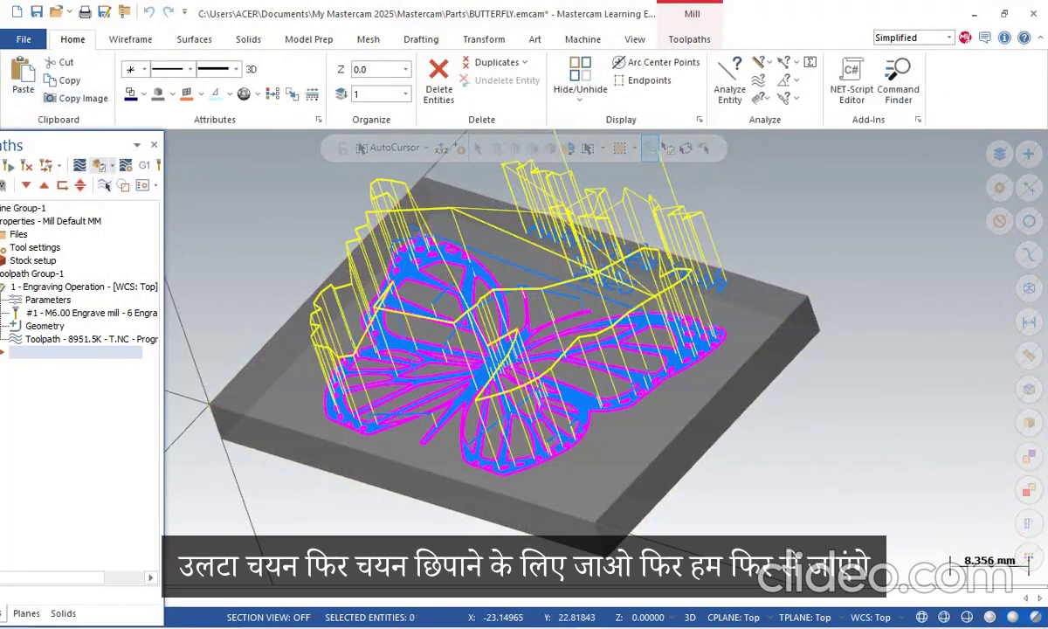
Step: Verify the engraving operation with the tool holder hidden, watching the lettering and butterfly being cut up close
{"action": "left_click", "coordinate": [99, 165]}
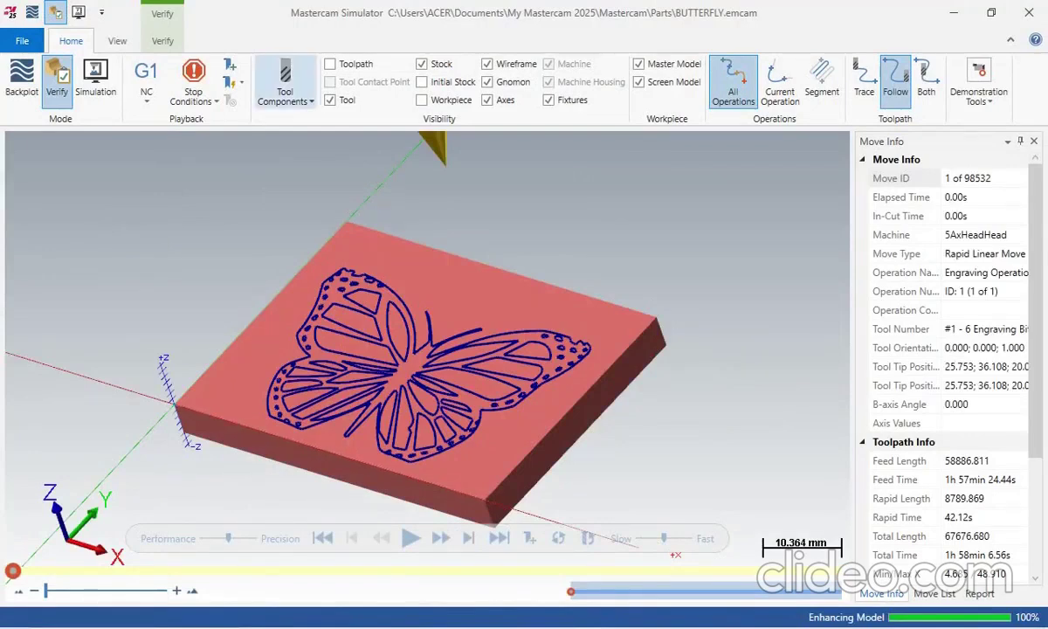
{"action": "left_click", "coordinate": [284, 88]}
{"action": "left_click", "coordinate": [294, 141]}
{"action": "left_click", "coordinate": [410, 538]}
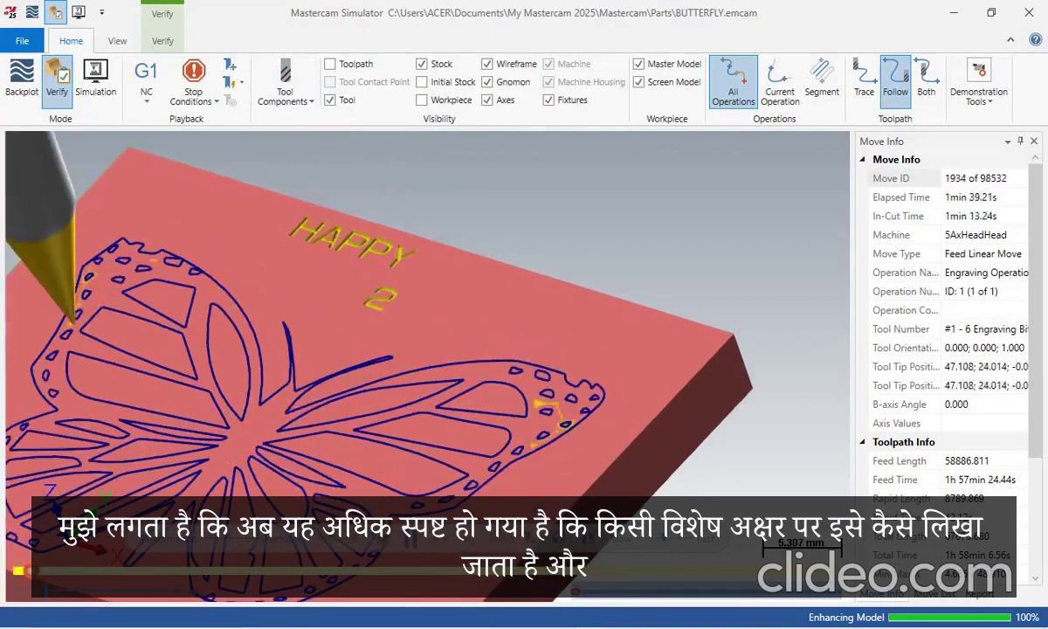
{"action": "scroll", "coordinate": [576, 302], "scroll_direction": "up", "scroll_amount": 1}
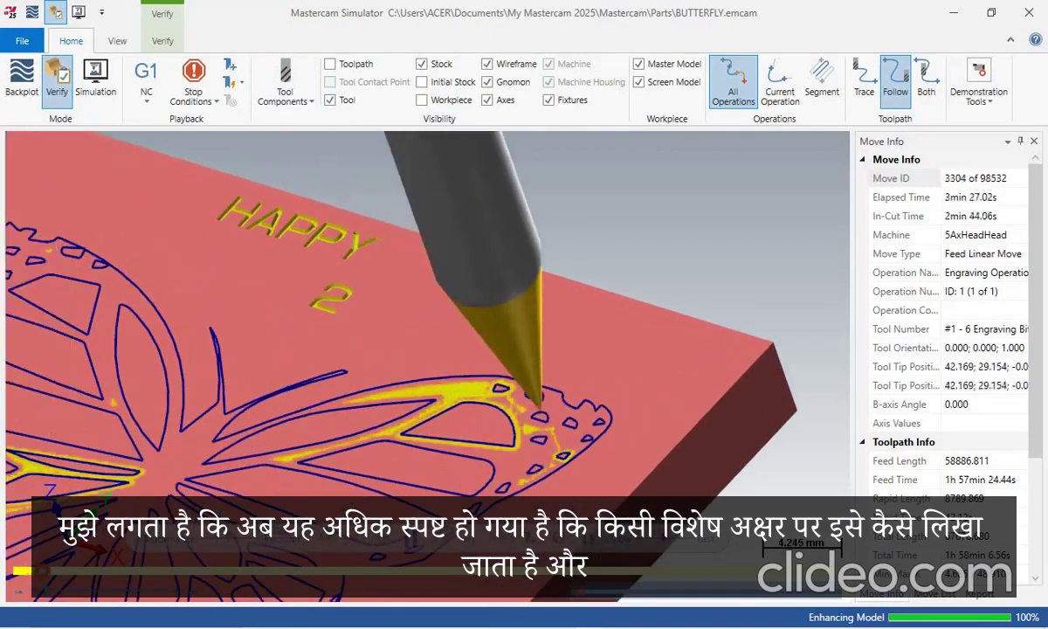
{"action": "scroll", "coordinate": [577, 301], "scroll_direction": "down", "scroll_amount": 3}
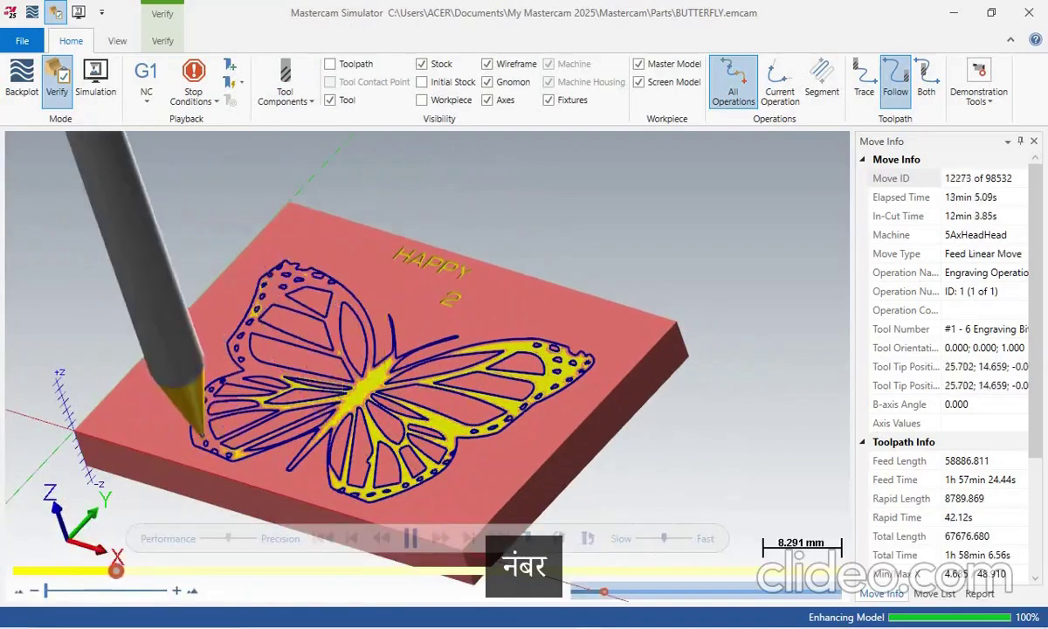
{"action": "scroll", "coordinate": [577, 303], "scroll_direction": "up", "scroll_amount": 2}
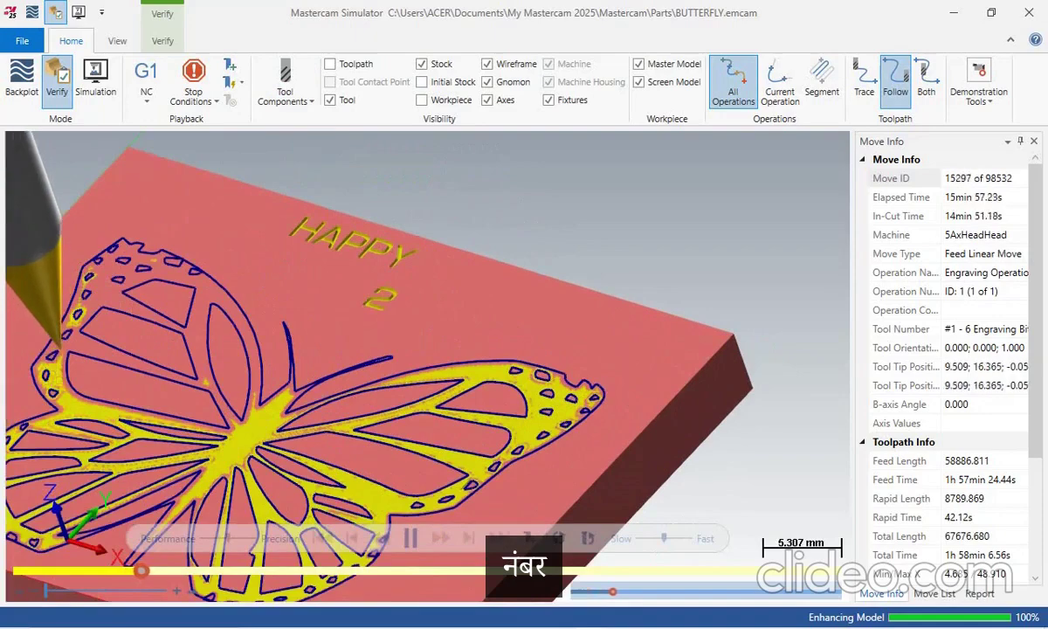
{"action": "scroll", "coordinate": [577, 301], "scroll_direction": "up", "scroll_amount": 1}
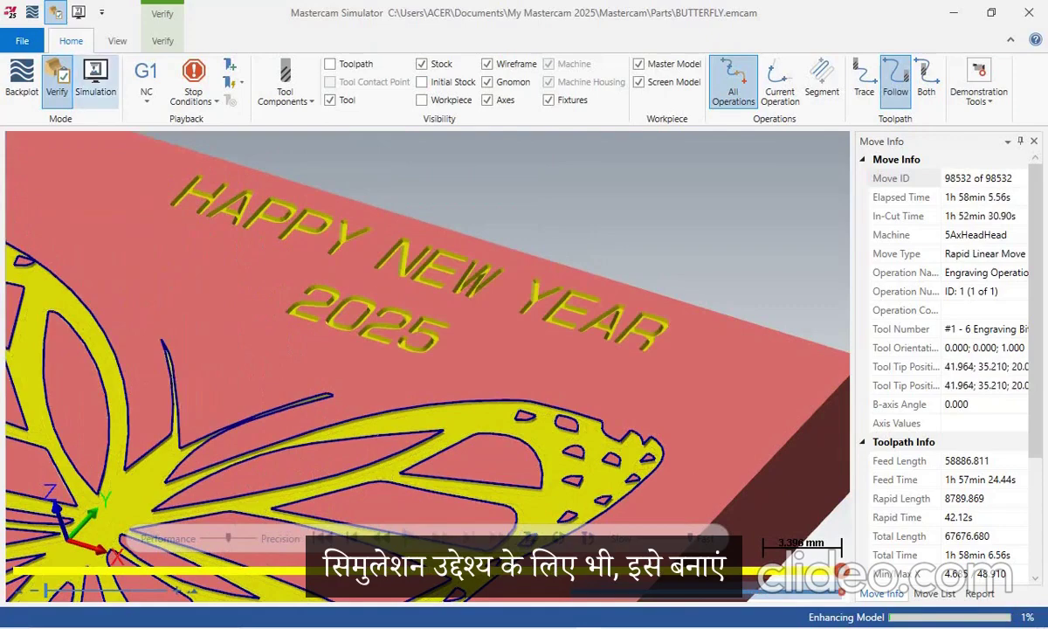
Step: Switch the simulator to machine simulation and frame the plate and engraving tool in the view
{"action": "left_click", "coordinate": [95, 81]}
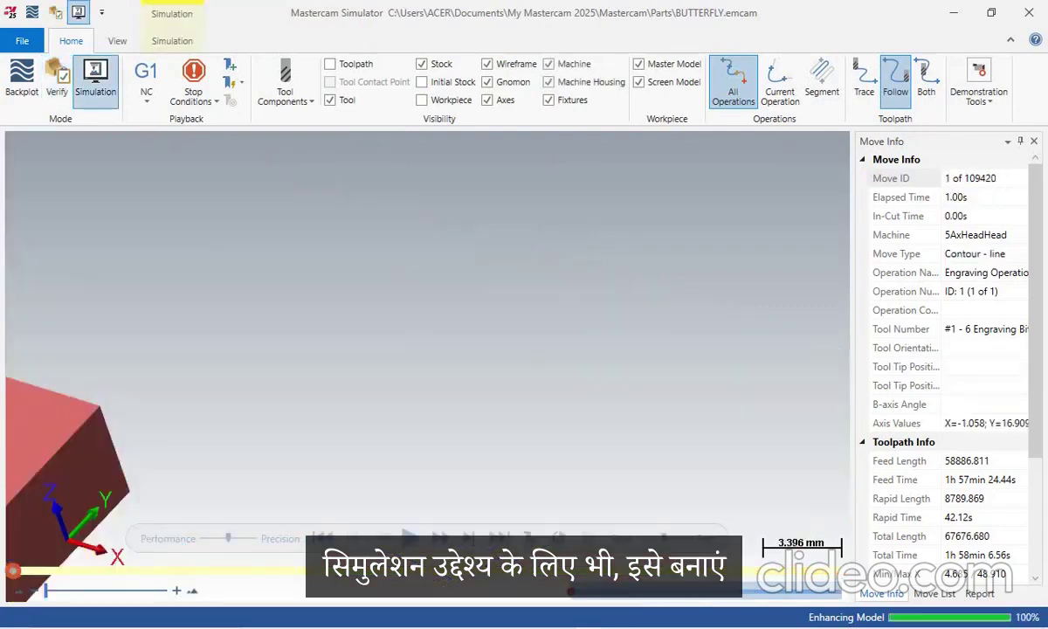
{"action": "right_click", "coordinate": [226, 243]}
{"action": "left_click", "coordinate": [262, 304]}
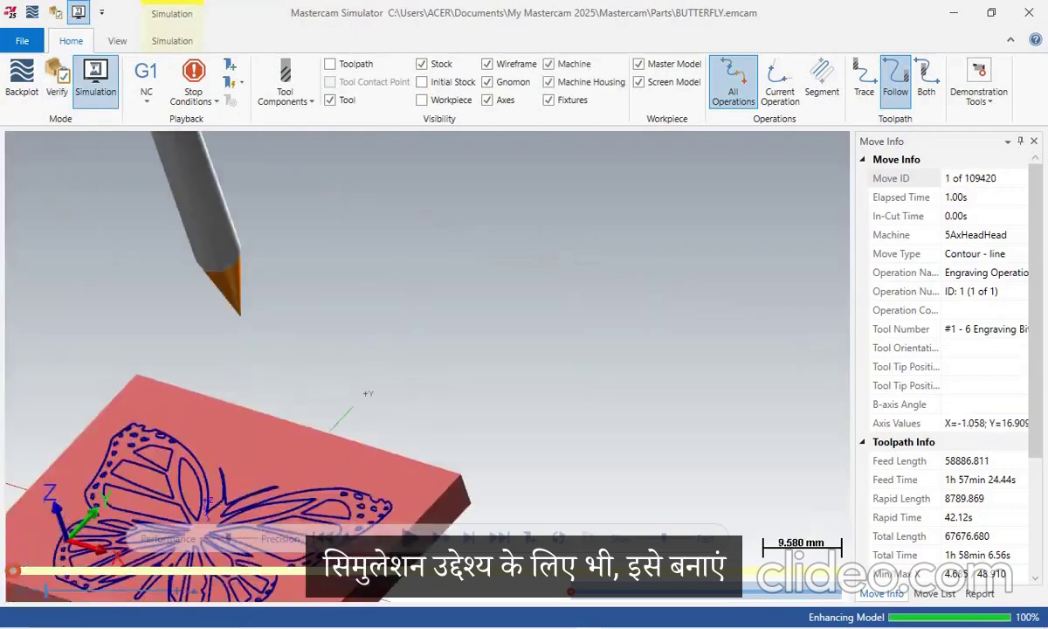
{"action": "scroll", "coordinate": [409, 595], "scroll_direction": "up", "scroll_amount": 6}
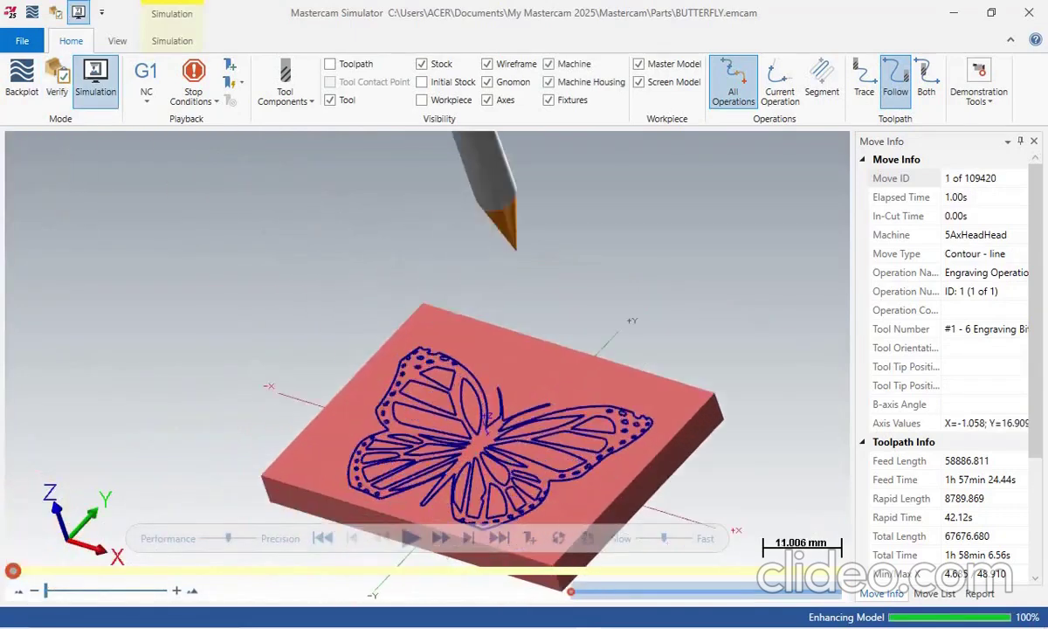
{"action": "scroll", "coordinate": [838, 504], "scroll_direction": "up", "scroll_amount": 1}
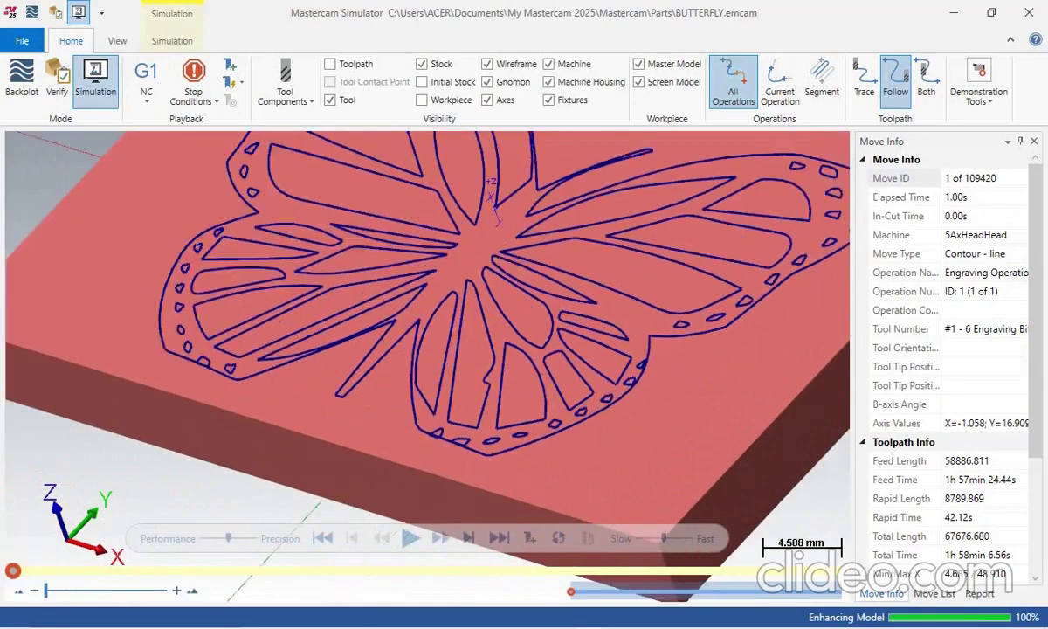
{"action": "scroll", "coordinate": [838, 504], "scroll_direction": "down", "scroll_amount": 4}
{"action": "right_click", "coordinate": [288, 236]}
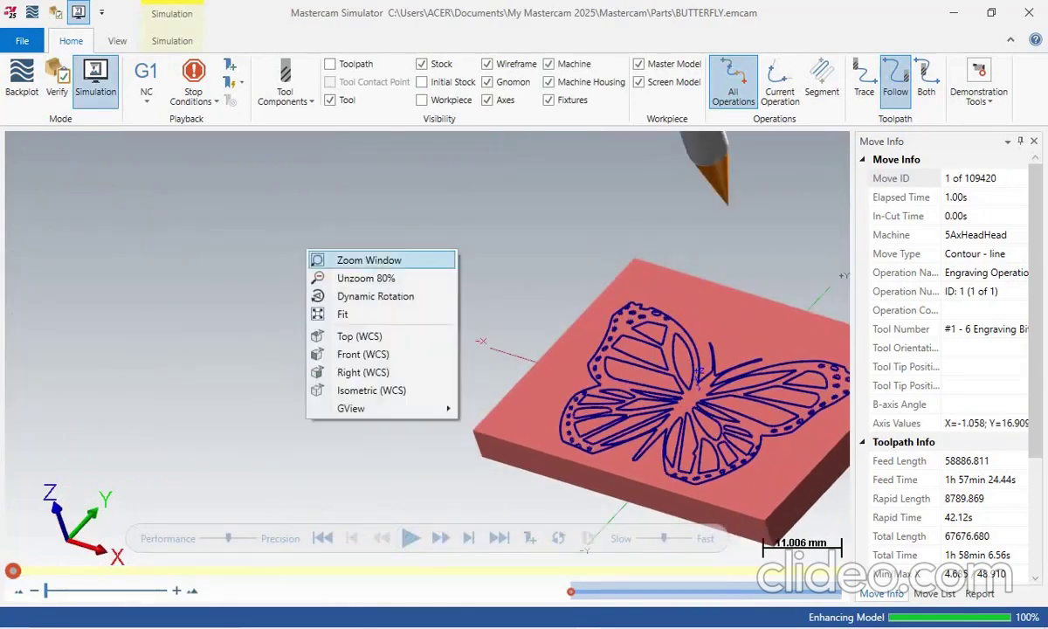
{"action": "left_click", "coordinate": [350, 310]}
{"action": "scroll", "coordinate": [370, 602], "scroll_direction": "down", "scroll_amount": 3}
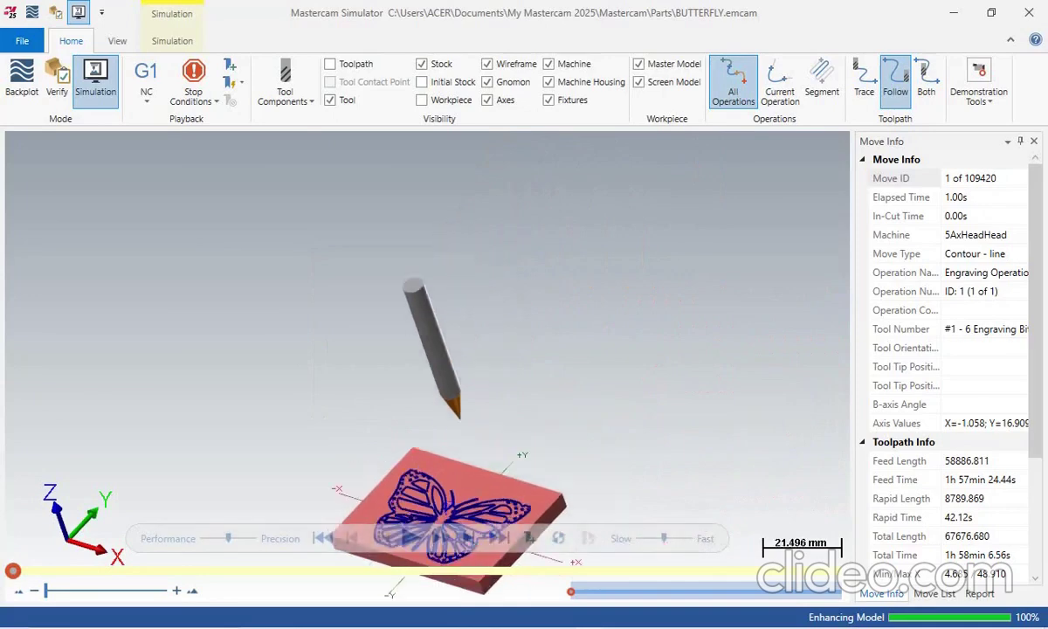
{"action": "scroll", "coordinate": [444, 580], "scroll_direction": "up", "scroll_amount": 8}
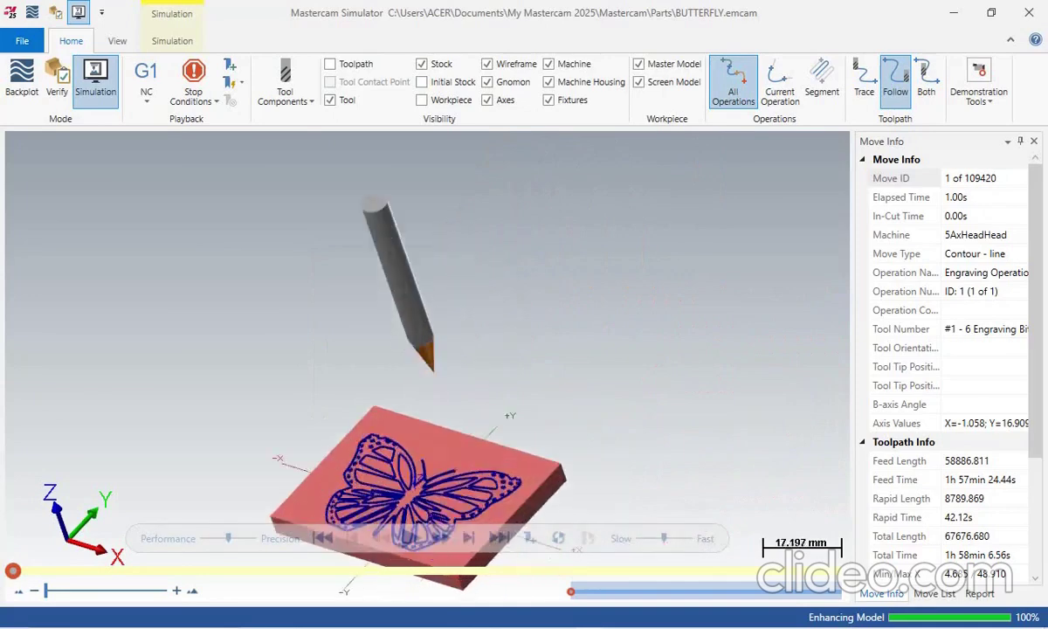
{"action": "scroll", "coordinate": [454, 568], "scroll_direction": "down", "scroll_amount": 2}
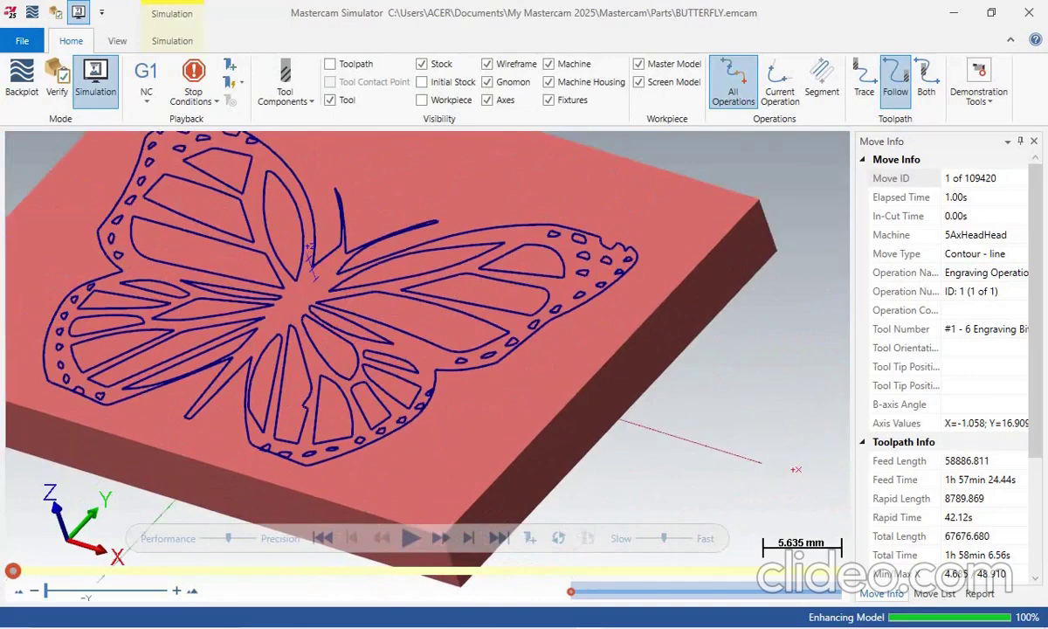
Step: Play the machine simulation and watch the tool engrave the lettering and butterfly, up close and with the plate in view
{"action": "left_click", "coordinate": [411, 538]}
{"action": "scroll", "coordinate": [411, 538], "scroll_direction": "down", "scroll_amount": 2}
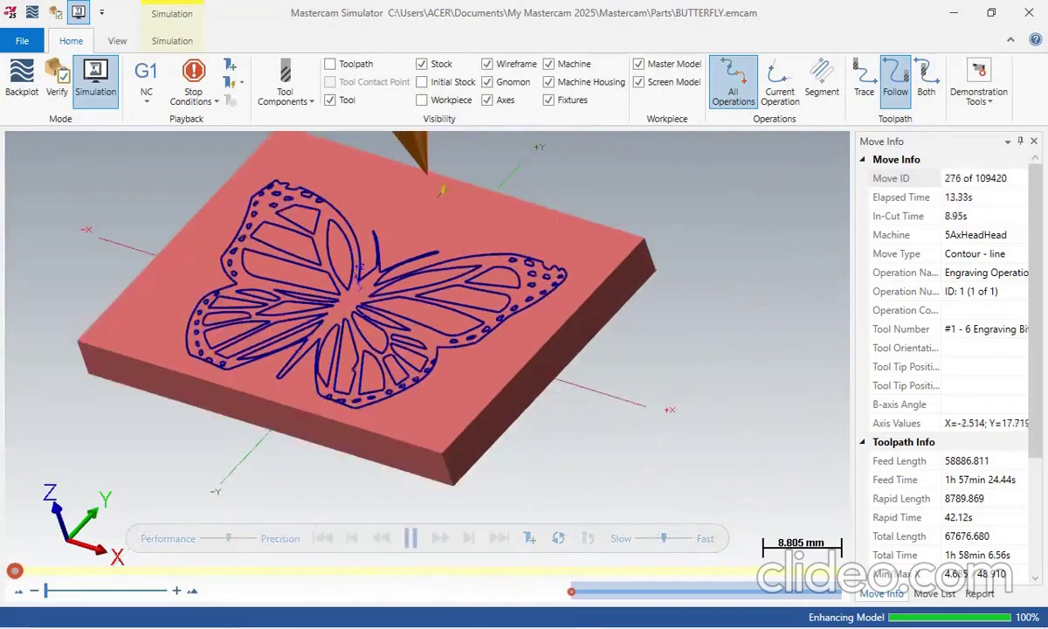
{"action": "scroll", "coordinate": [426, 297], "scroll_direction": "down", "scroll_amount": 1}
{"action": "scroll", "coordinate": [407, 192], "scroll_direction": "up", "scroll_amount": 5}
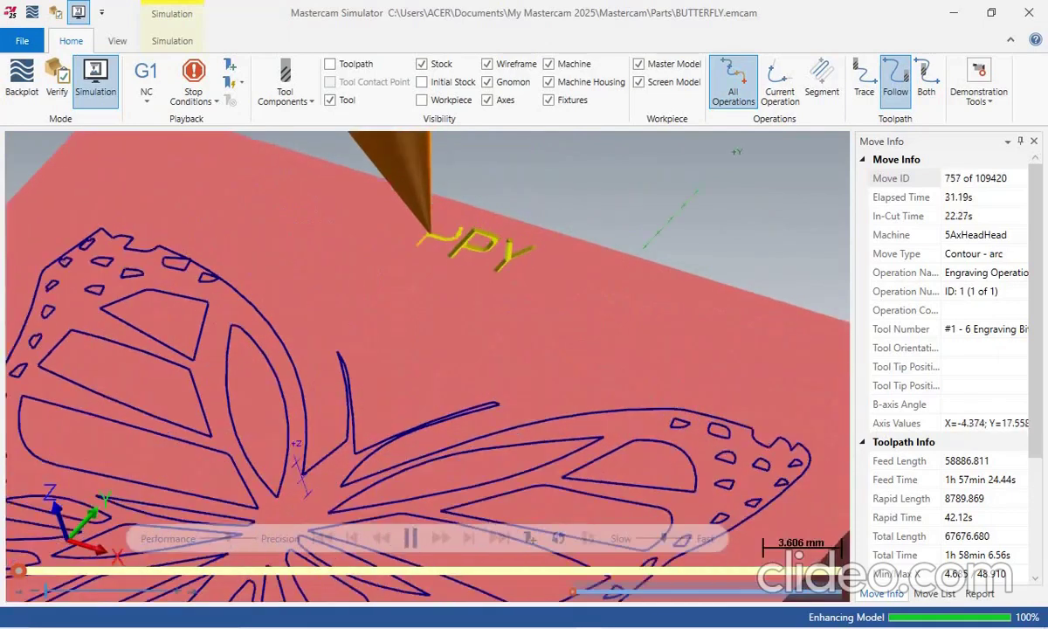
{"action": "scroll", "coordinate": [419, 227], "scroll_direction": "up", "scroll_amount": 1}
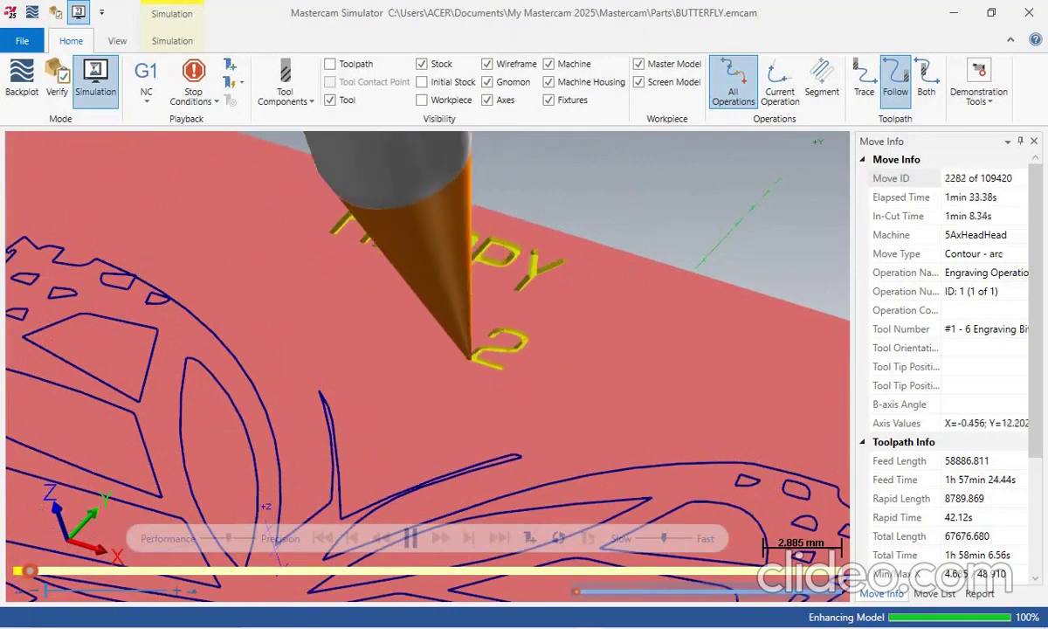
{"action": "scroll", "coordinate": [545, 383], "scroll_direction": "down", "scroll_amount": 1}
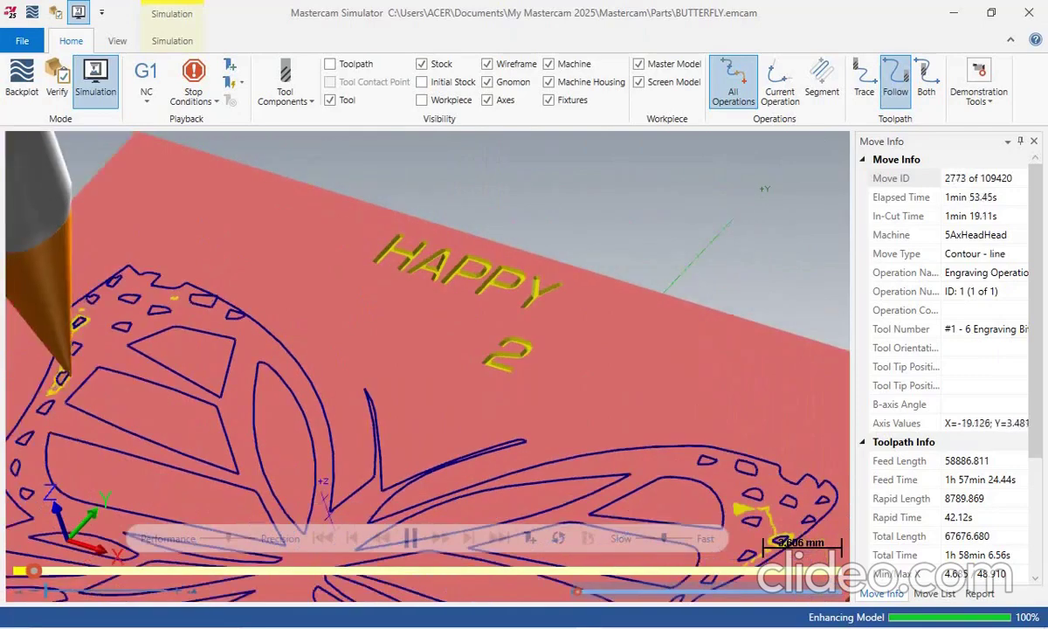
{"action": "scroll", "coordinate": [545, 382], "scroll_direction": "down", "scroll_amount": 3}
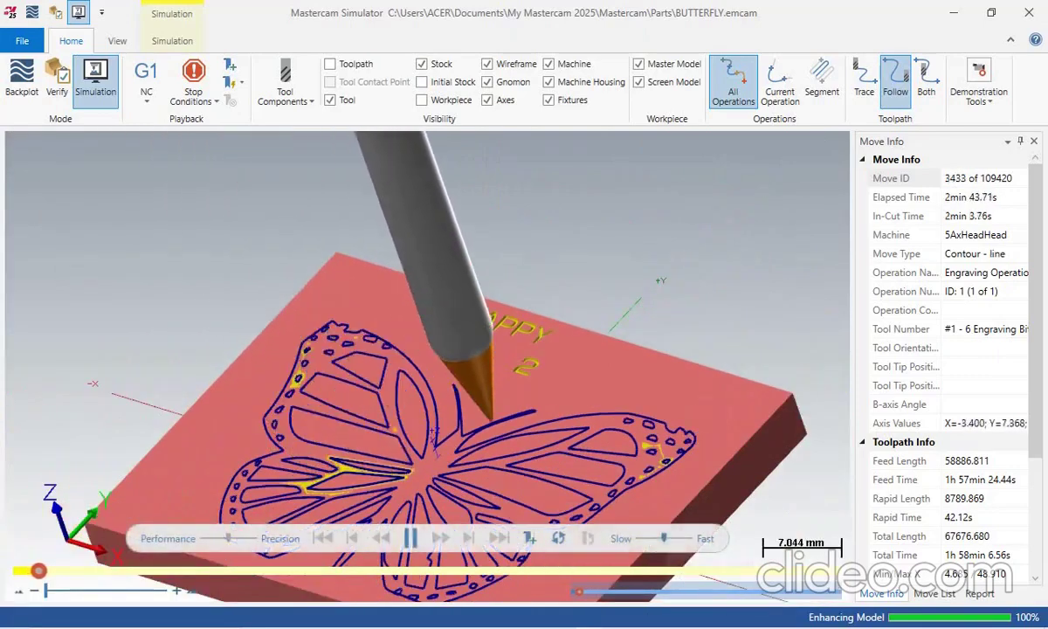